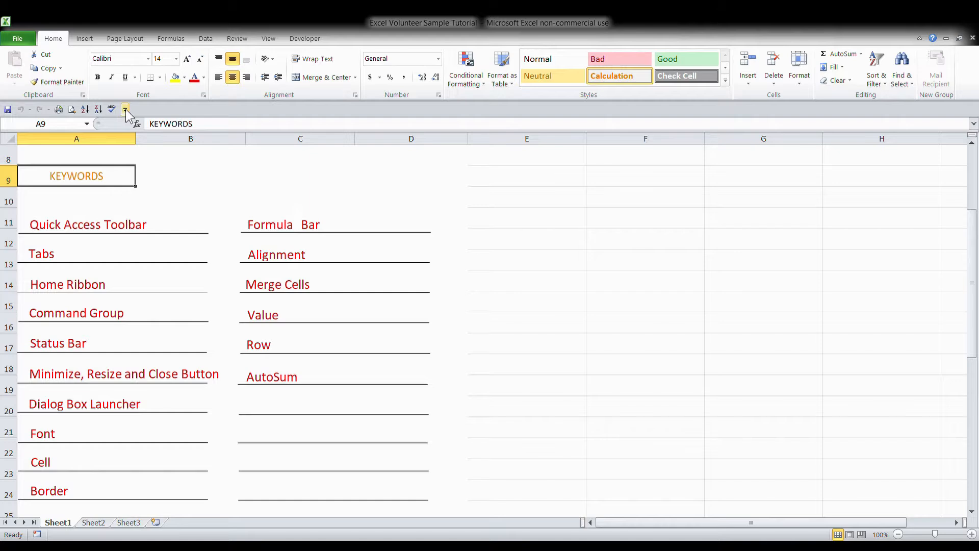
# - Review the Quick Access Toolbar customization options and the workbook's Info page, and return to the worksheet's Home ribbon
pyautogui.click(126, 109)
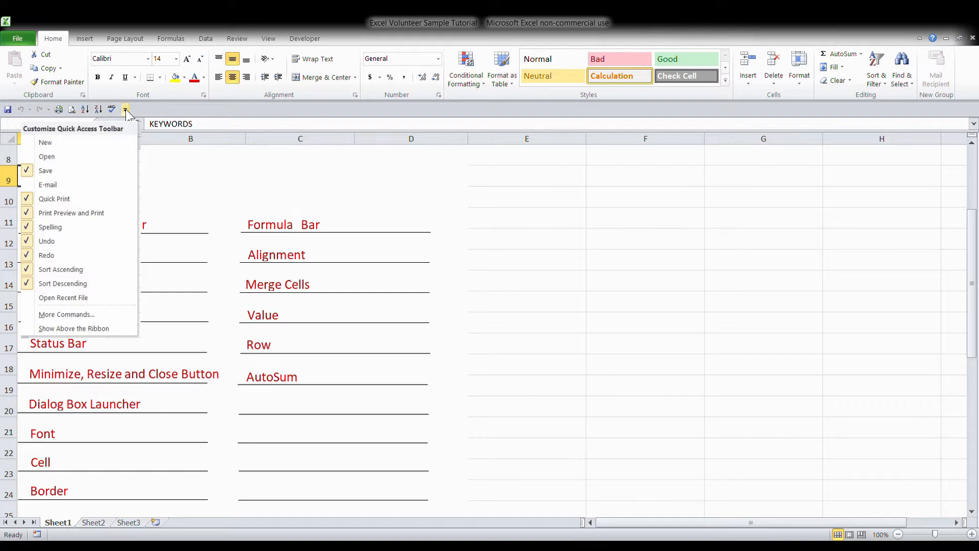
pyautogui.click(170, 108)
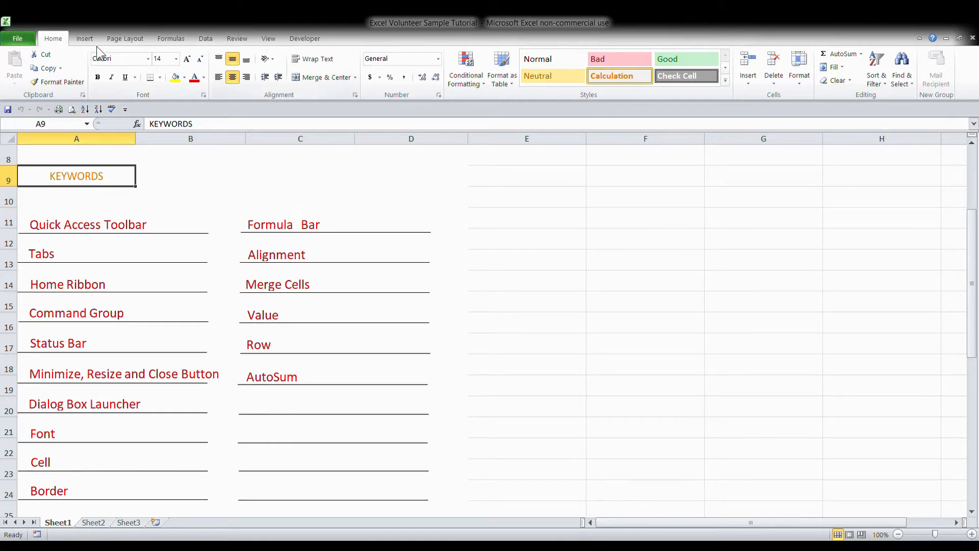
pyautogui.click(18, 39)
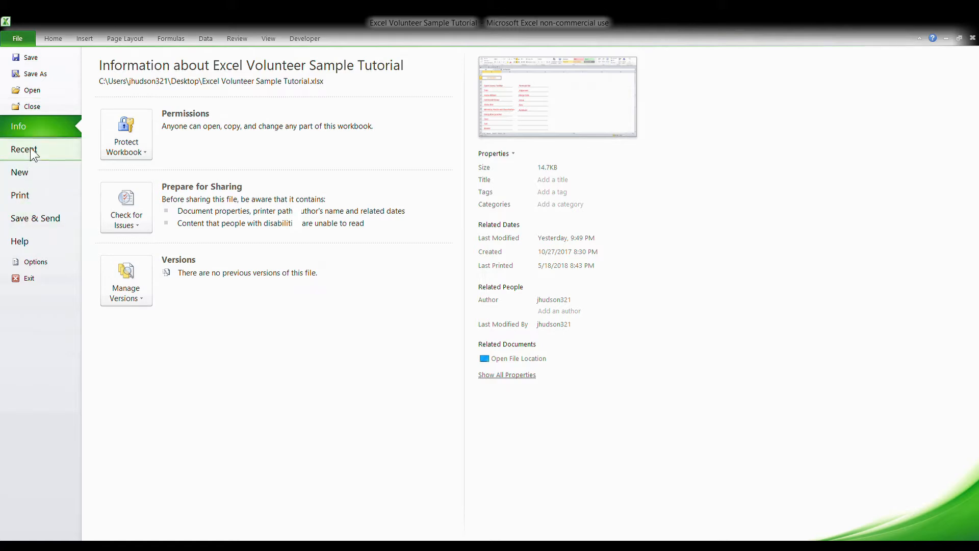
pyautogui.click(51, 38)
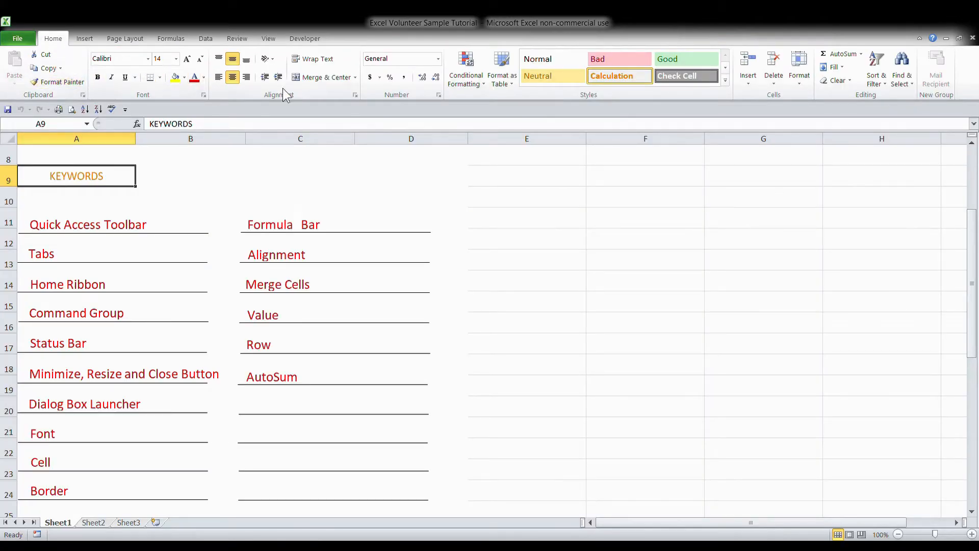
# - Look through the Insert, Page Layout, Formulas, Data, Review, View and Developer ribbons, and return to the Home ribbon
pyautogui.click(95, 41)
pyautogui.click(121, 40)
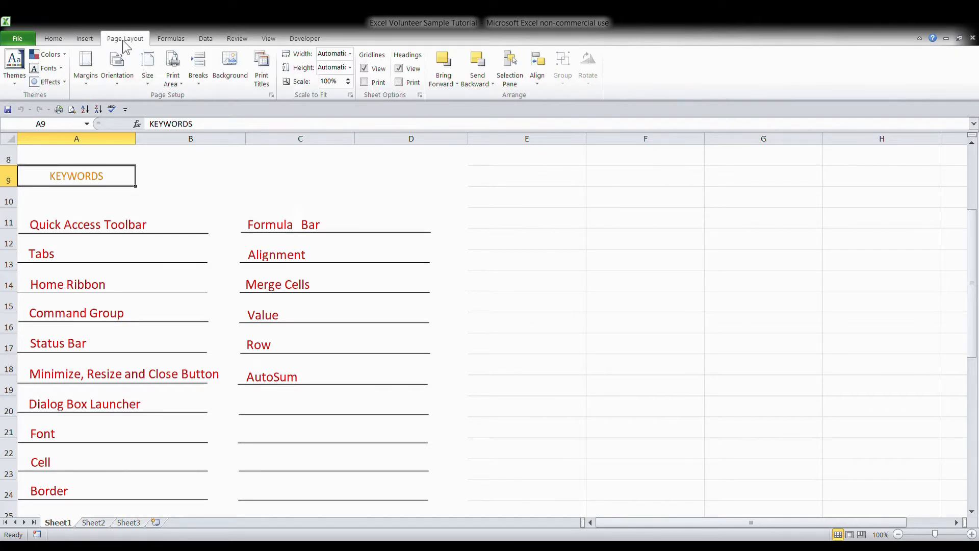
pyautogui.click(164, 42)
pyautogui.click(212, 44)
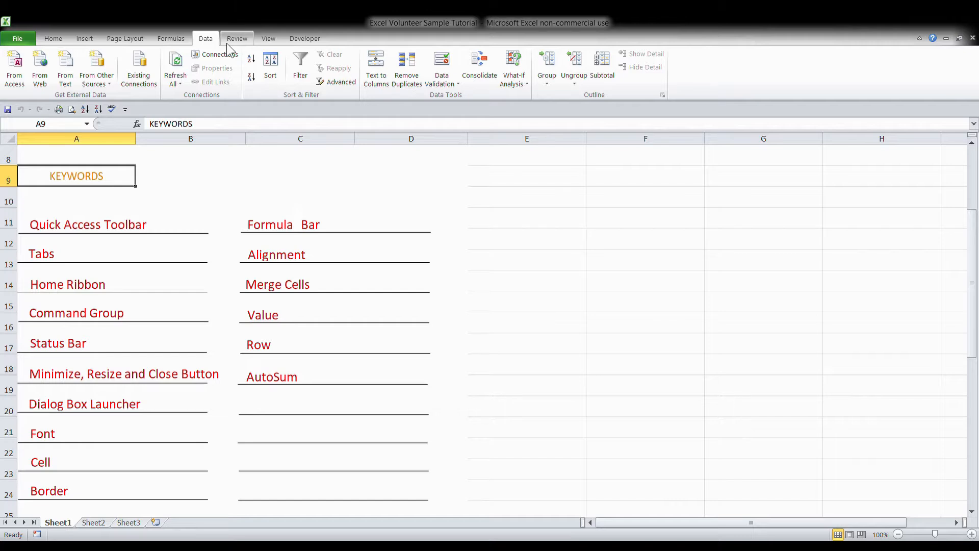
pyautogui.click(239, 41)
pyautogui.click(260, 40)
pyautogui.click(299, 42)
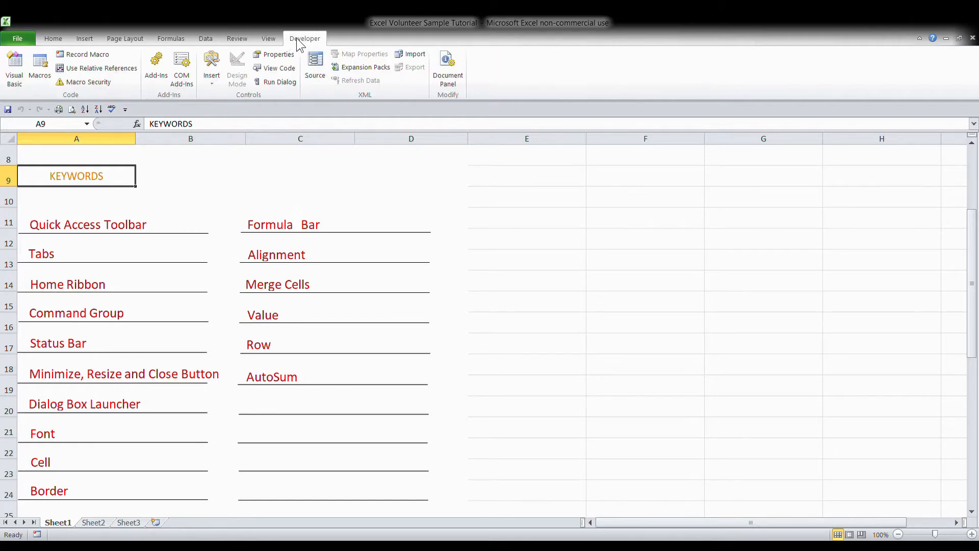
pyautogui.click(63, 39)
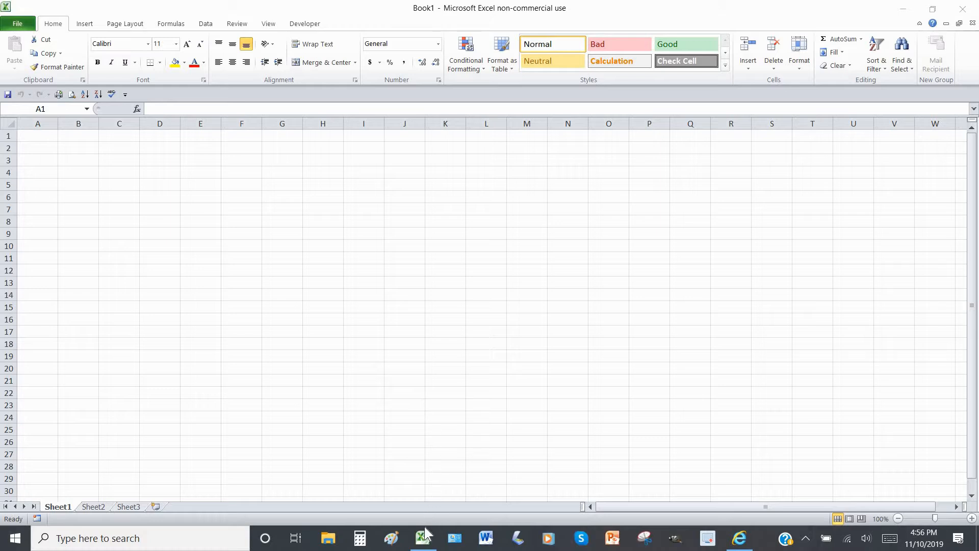
# - Switch to Internet Explorer to view the Microsoft Excel Basic page, minimize its window and restore it
pyautogui.moveTo(426, 539)
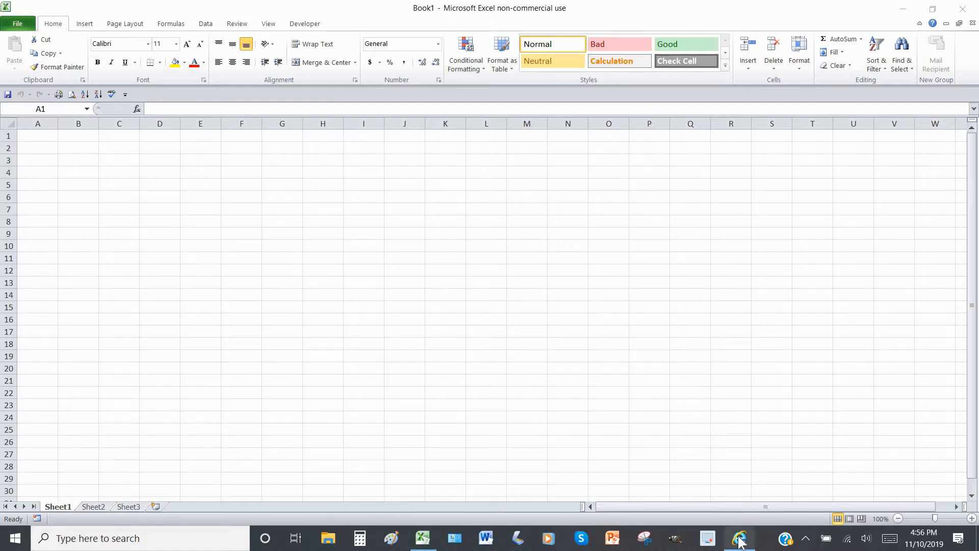
pyautogui.moveTo(739, 536)
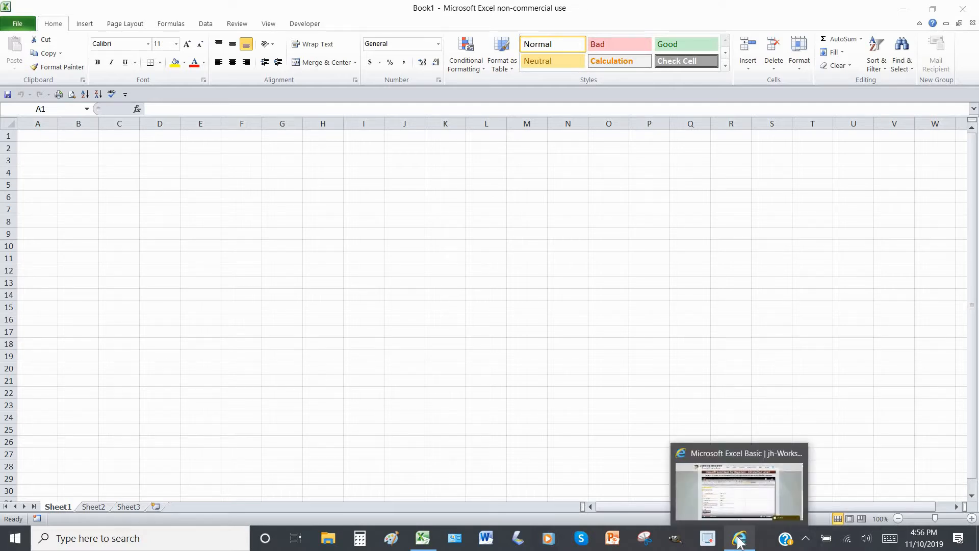
pyautogui.click(739, 485)
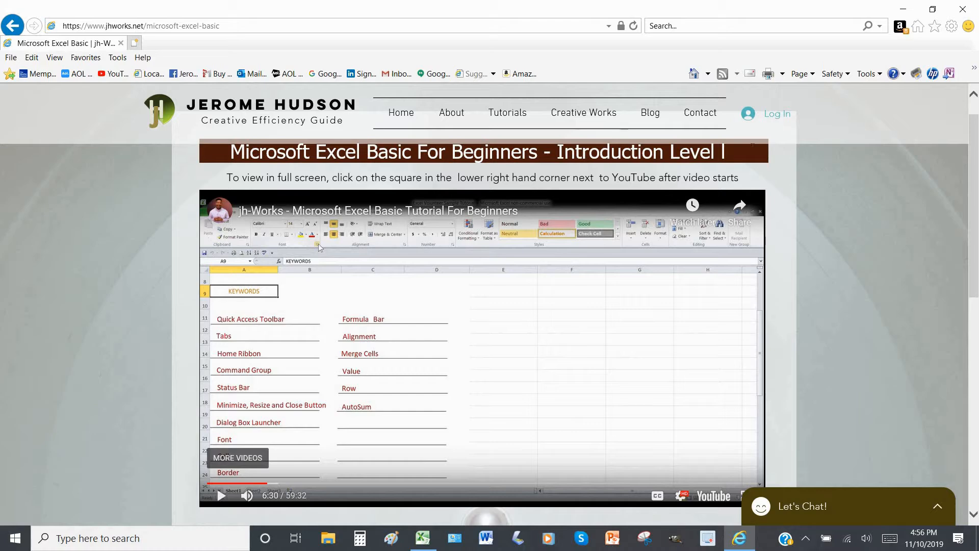
pyautogui.click(902, 9)
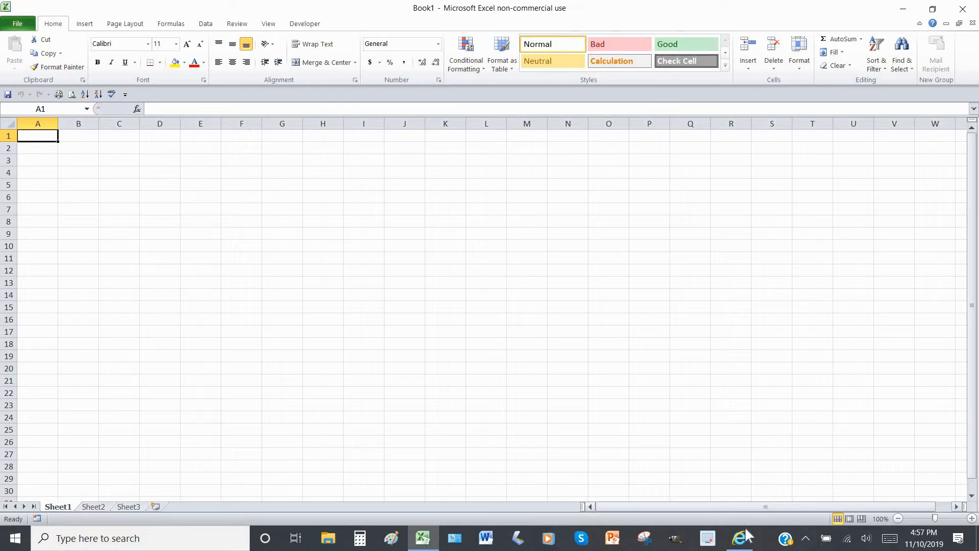
pyautogui.moveTo(743, 545)
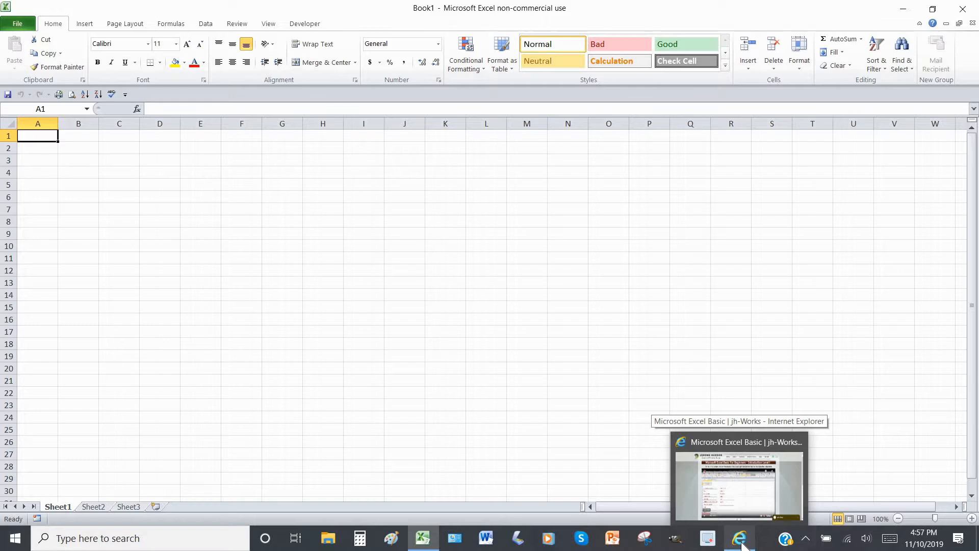
pyautogui.click(743, 545)
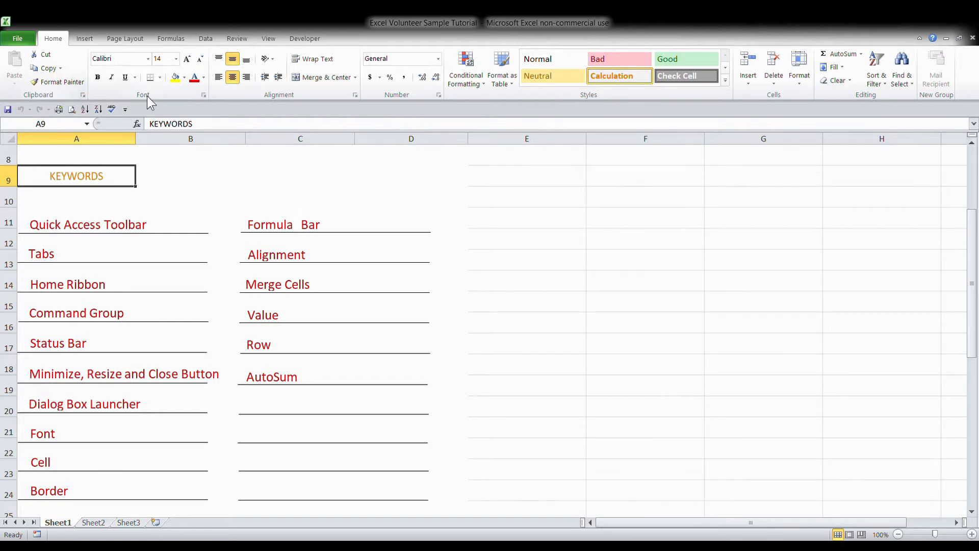
# - Inspect the alignment settings and font choice for the KEYWORDS cell without changing them, and select empty cell F12
pyautogui.click(355, 95)
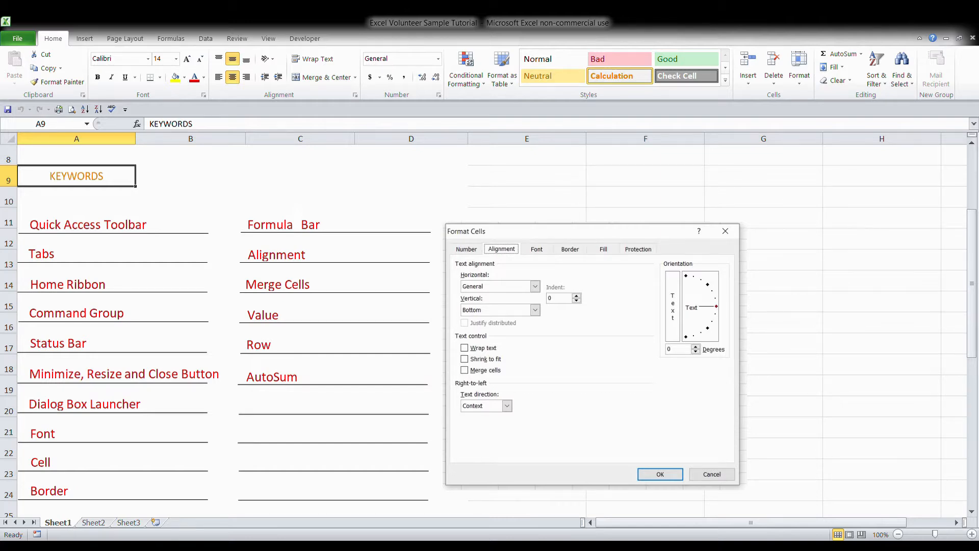
pyautogui.click(712, 474)
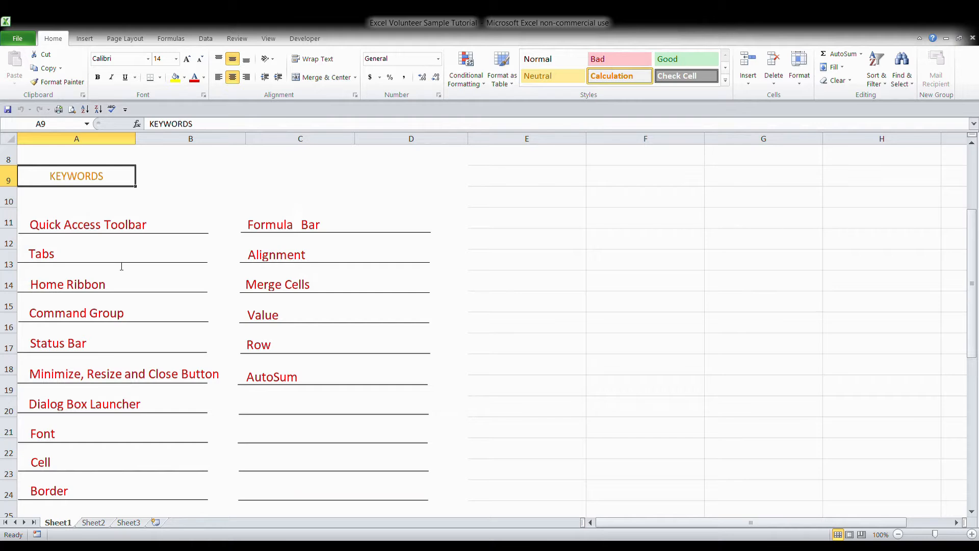
pyautogui.click(146, 60)
pyautogui.press('Tab')
pyautogui.press('Escape')
pyautogui.click(671, 244)
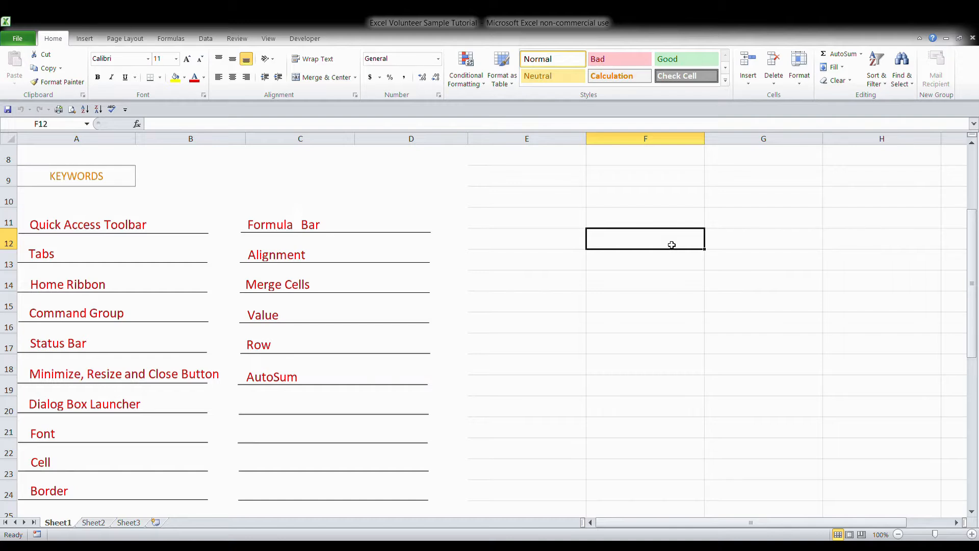
# - Select the Border, Formula Bar, Alignment and Merge Cells keyword boxes in turn, and the cell range E11:G11
pyautogui.click(80, 493)
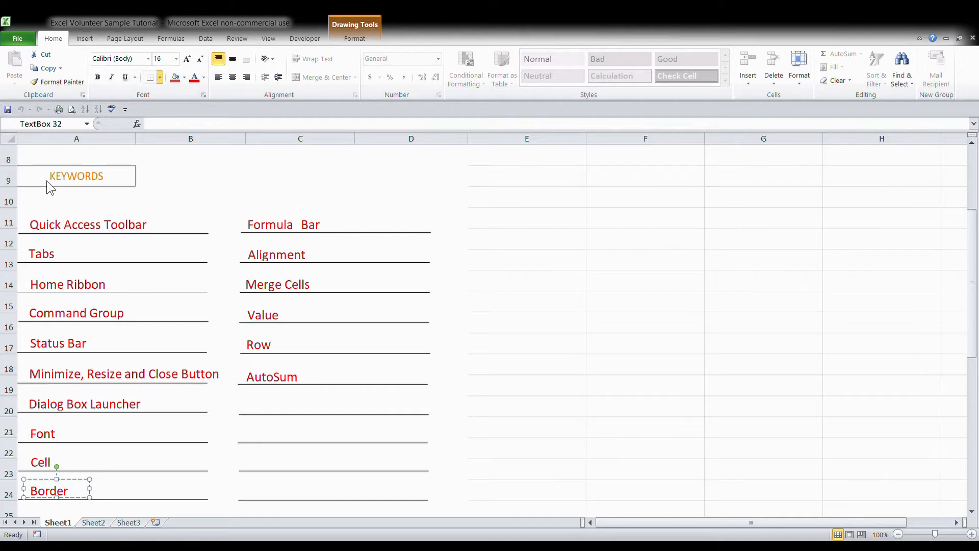
pyautogui.click(638, 264)
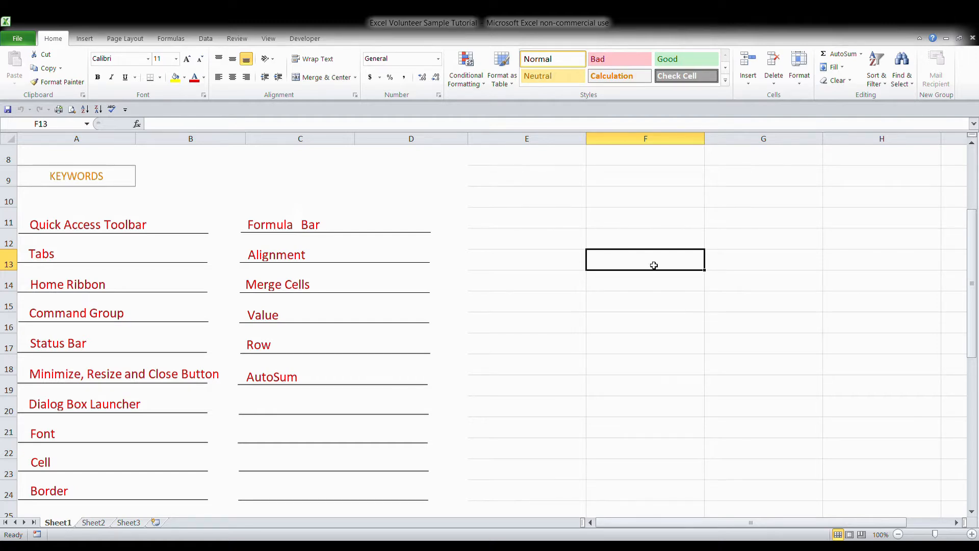
pyautogui.click(285, 227)
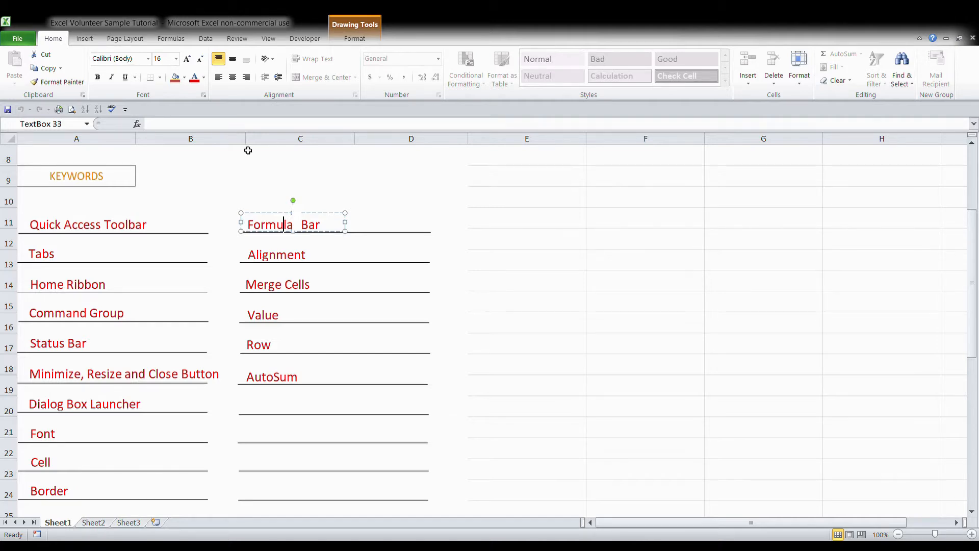
pyautogui.click(339, 266)
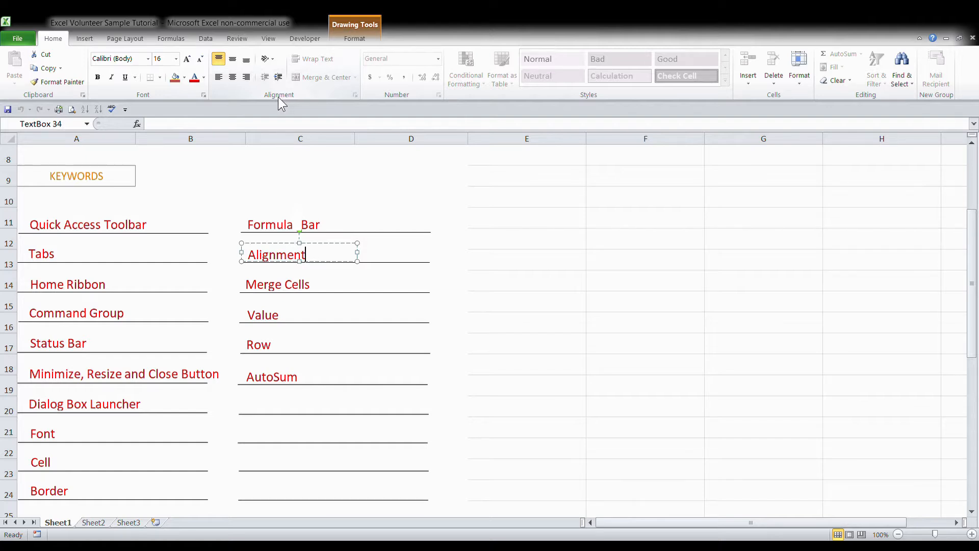
pyautogui.click(299, 284)
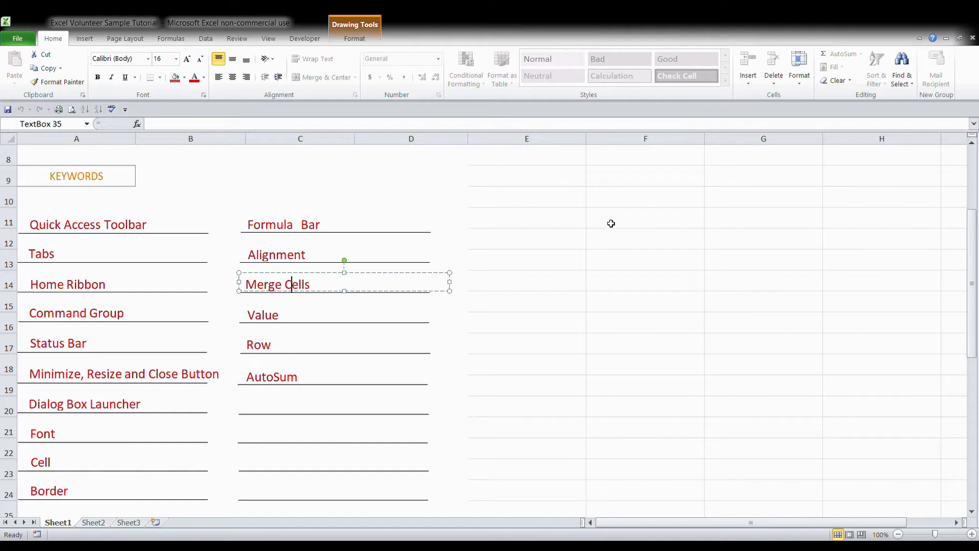
pyautogui.moveTo(547, 221); pyautogui.dragTo(729, 220)
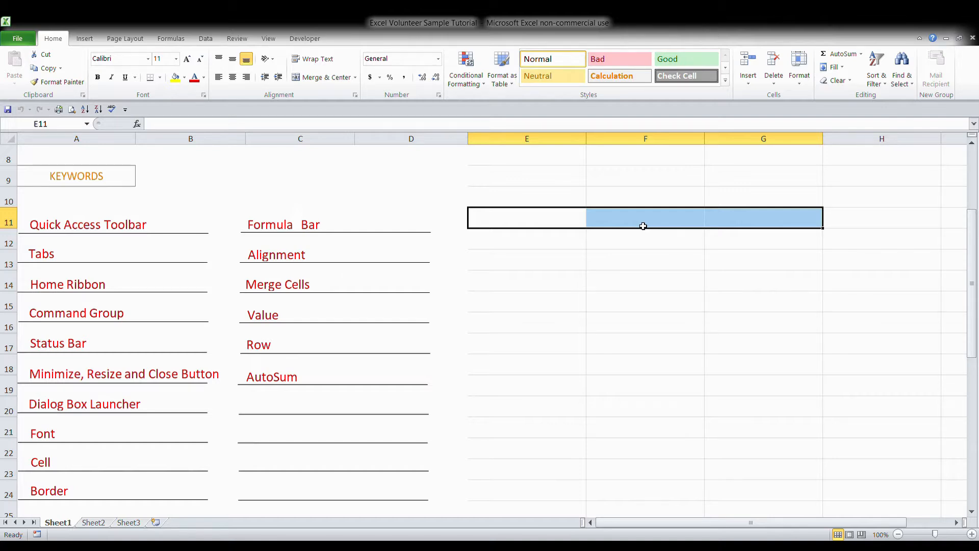
# - Enter the sample text "c c .d c.md d" in cell F13 to demonstrate a value, and erase it again
pyautogui.click(333, 310)
pyautogui.click(328, 325)
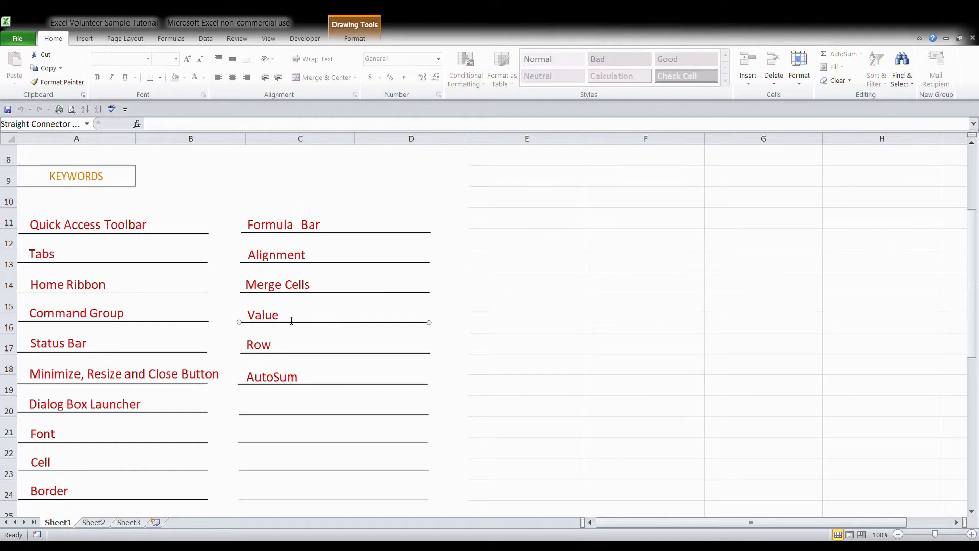
pyautogui.click(628, 264)
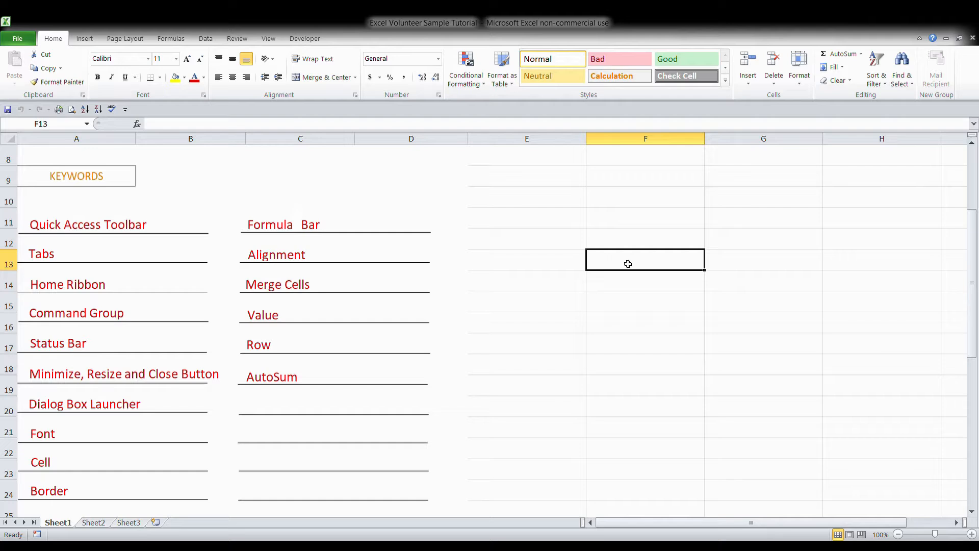
pyautogui.write('c c .d c.md d')
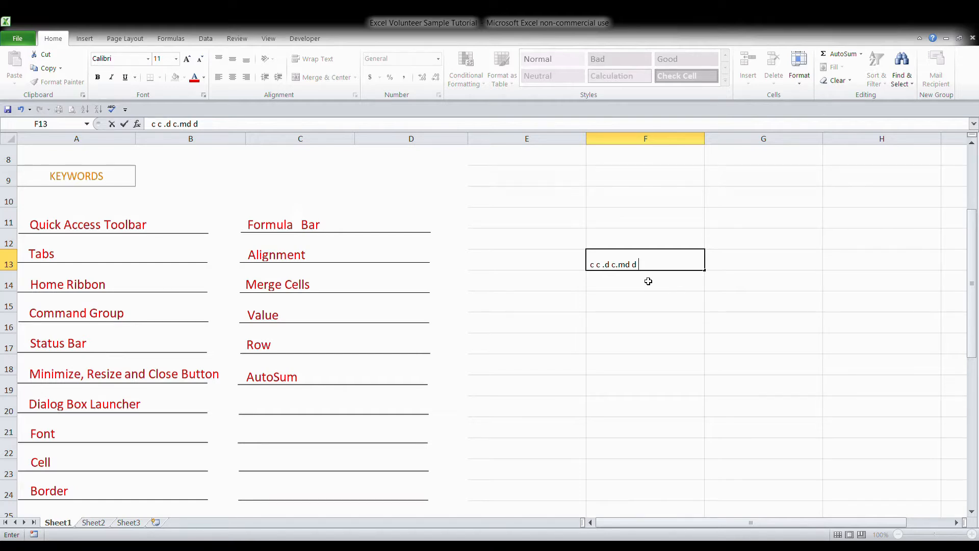
pyautogui.press('BackSpace')
pyautogui.press('BackSpace')
pyautogui.press('BackSpace')
pyautogui.press('BackSpace')
pyautogui.press('BackSpace')
pyautogui.press('BackSpace')
pyautogui.press('BackSpace')
pyautogui.press('BackSpace')
pyautogui.press('BackSpace')
pyautogui.press('BackSpace')
pyautogui.press('BackSpace')
pyautogui.press('BackSpace')
pyautogui.press('BackSpace')
pyautogui.press('BackSpace')
# - Select entire row 8 and entire column E in turn to illustrate the Row and Column keywords, and return to the keyword list
pyautogui.click(347, 343)
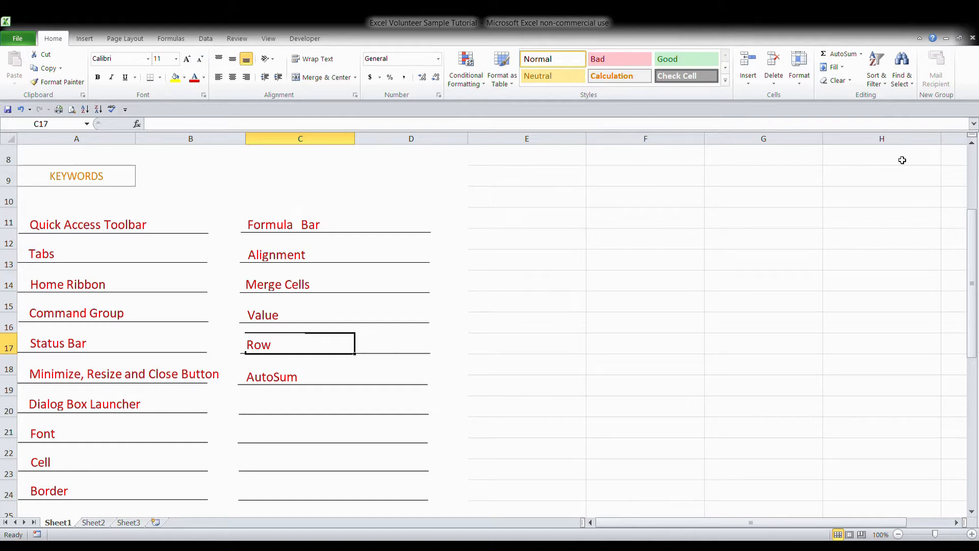
pyautogui.click(9, 159)
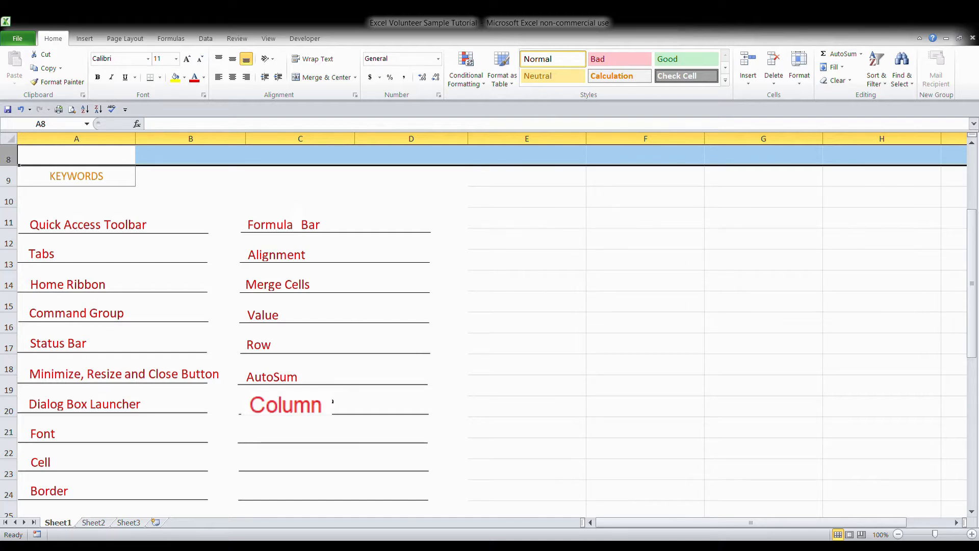
pyautogui.click(537, 150)
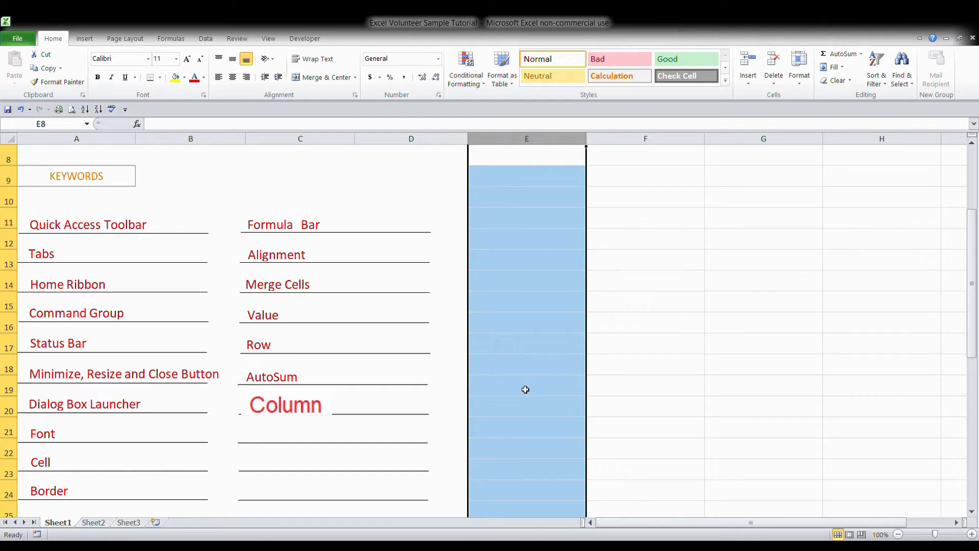
pyautogui.click(340, 371)
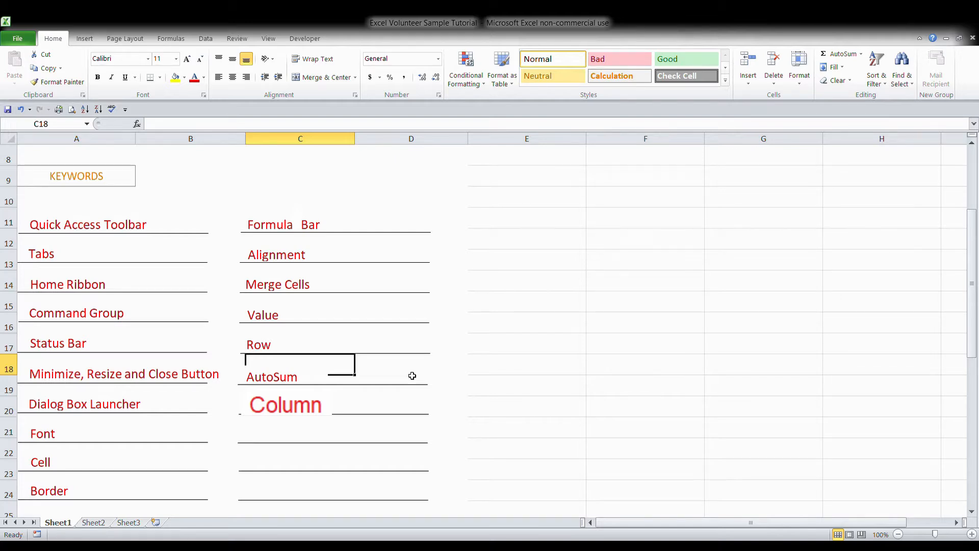
pyautogui.click(389, 393)
pyautogui.click(333, 410)
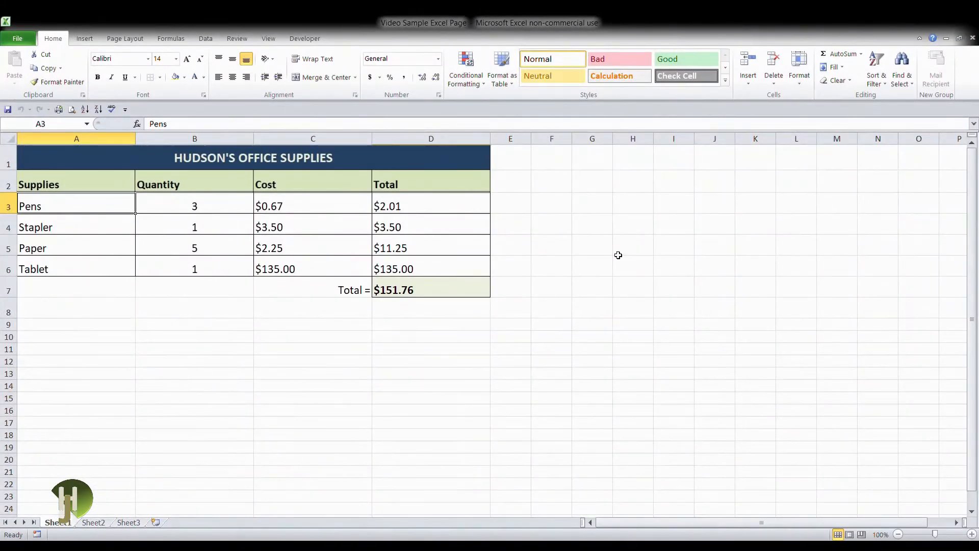
# - Select the title cell A1 of the office supplies table, and highlight columns A, B, C and D in turn on the Sample sheet
pyautogui.press('Up')
pyautogui.press('Up')
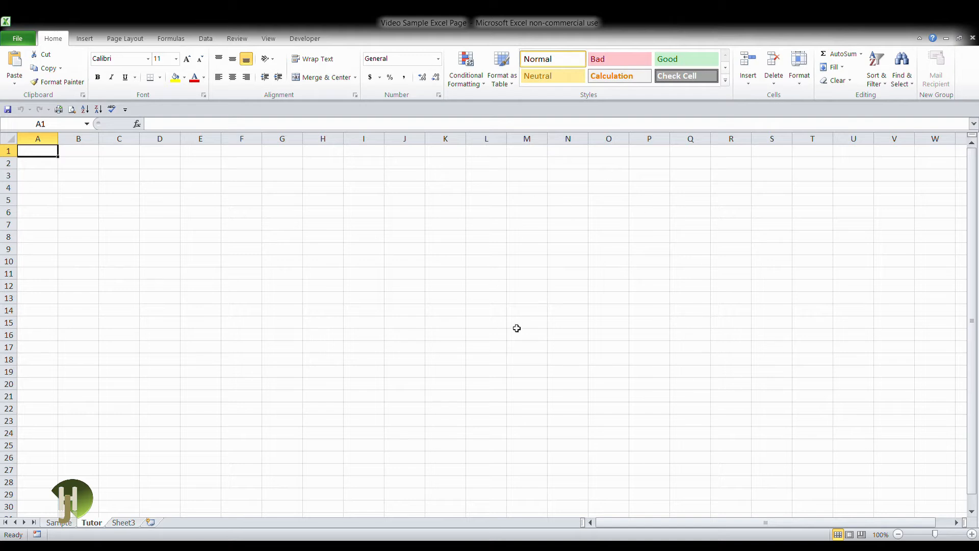
pyautogui.click(69, 524)
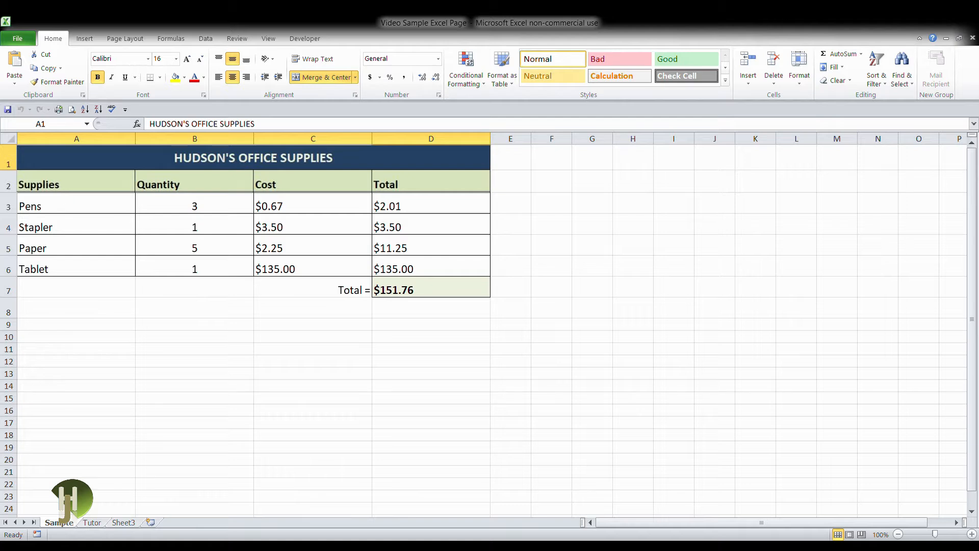
pyautogui.click(76, 139)
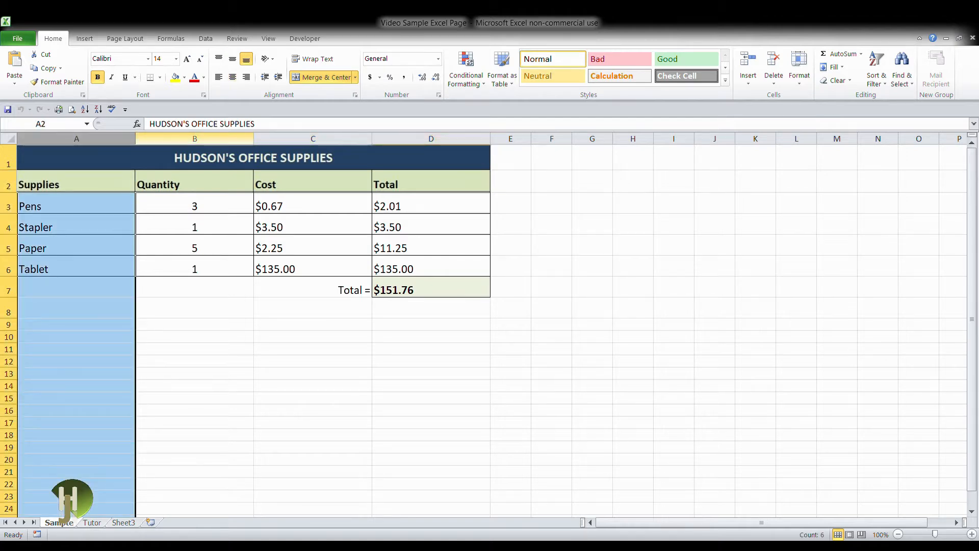
pyautogui.click(195, 139)
pyautogui.click(313, 139)
pyautogui.click(431, 139)
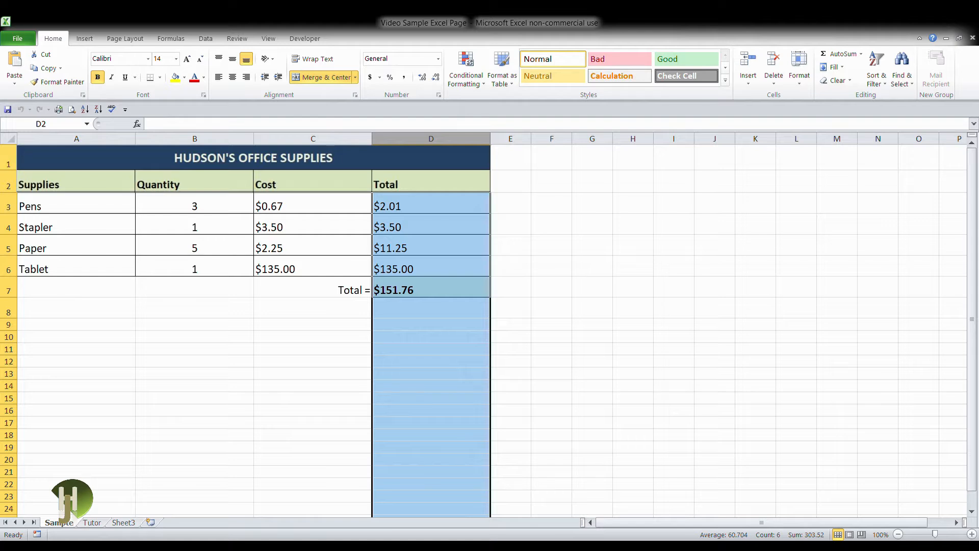
# - Highlight rows 1 through 7 of the office supplies table in turn on the Sample sheet
pyautogui.click(8, 158)
pyautogui.click(8, 183)
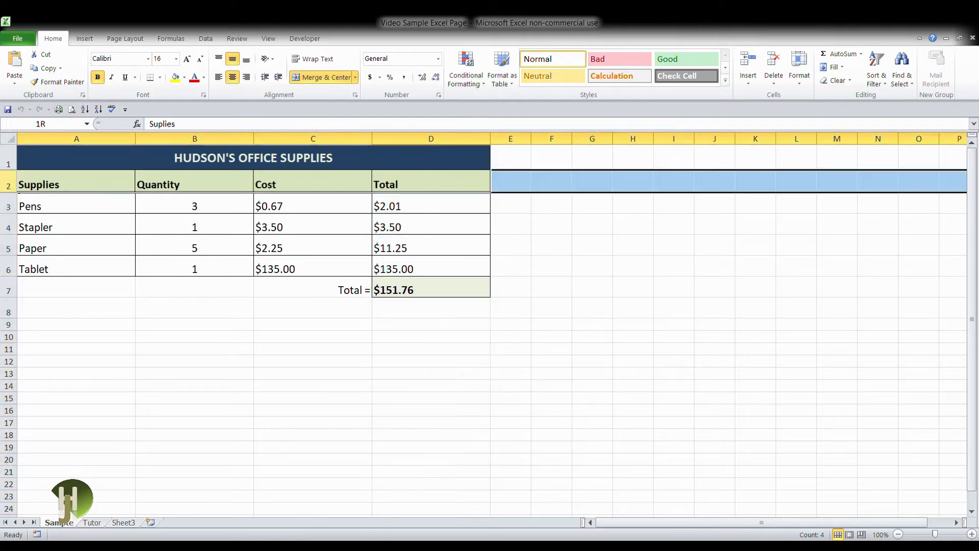
pyautogui.click(17, 204)
pyautogui.click(12, 228)
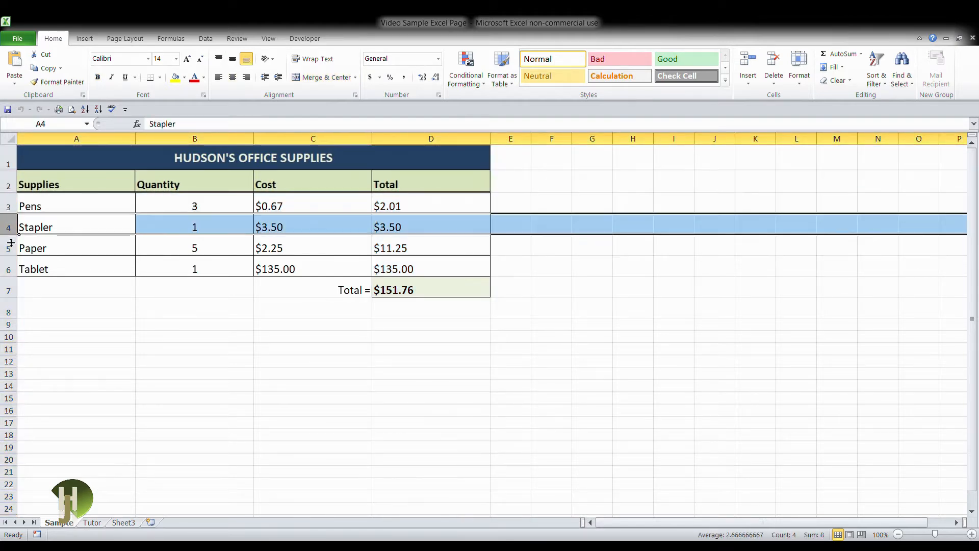
pyautogui.click(17, 249)
pyautogui.click(9, 269)
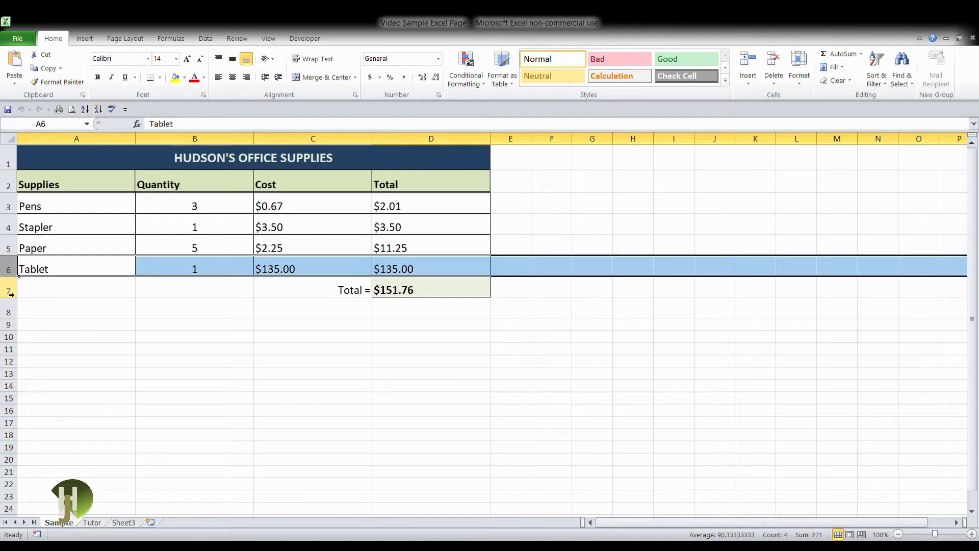
pyautogui.click(7, 291)
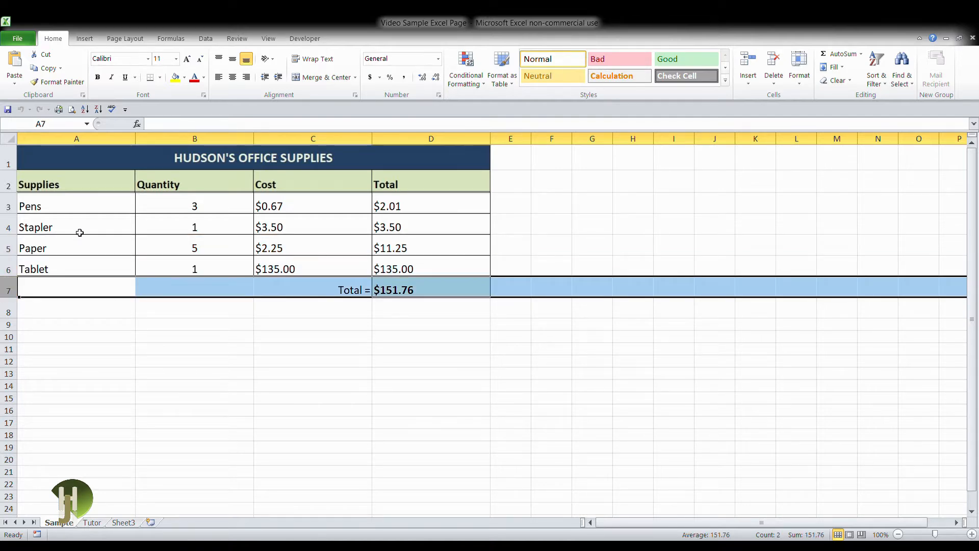
# - Highlight columns A, B, C and D of the office supplies table in turn
pyautogui.click(102, 138)
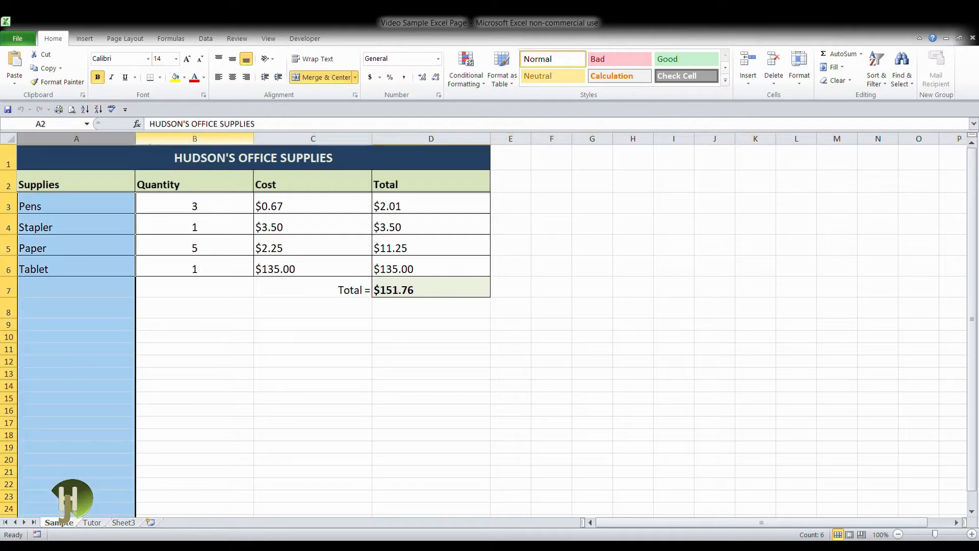
pyautogui.click(194, 139)
pyautogui.click(312, 139)
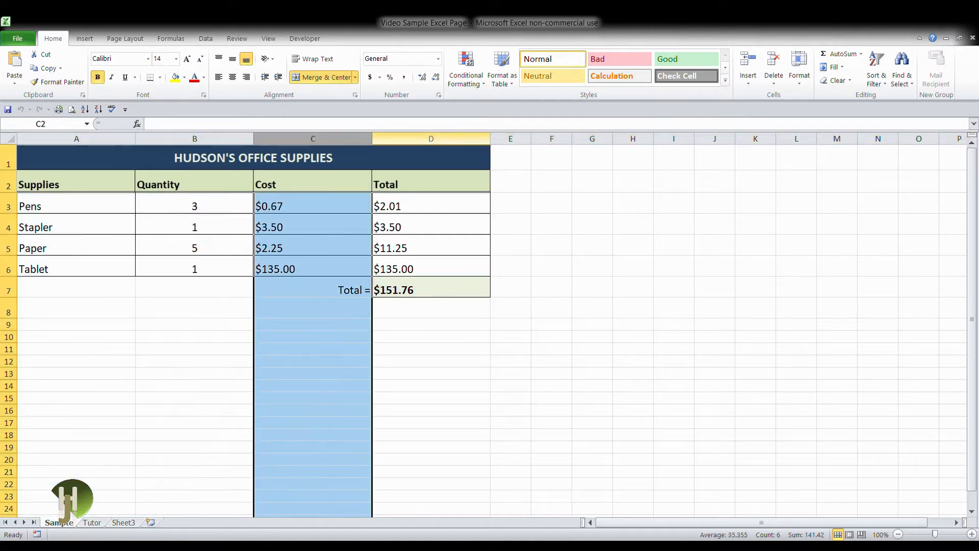
pyautogui.click(431, 139)
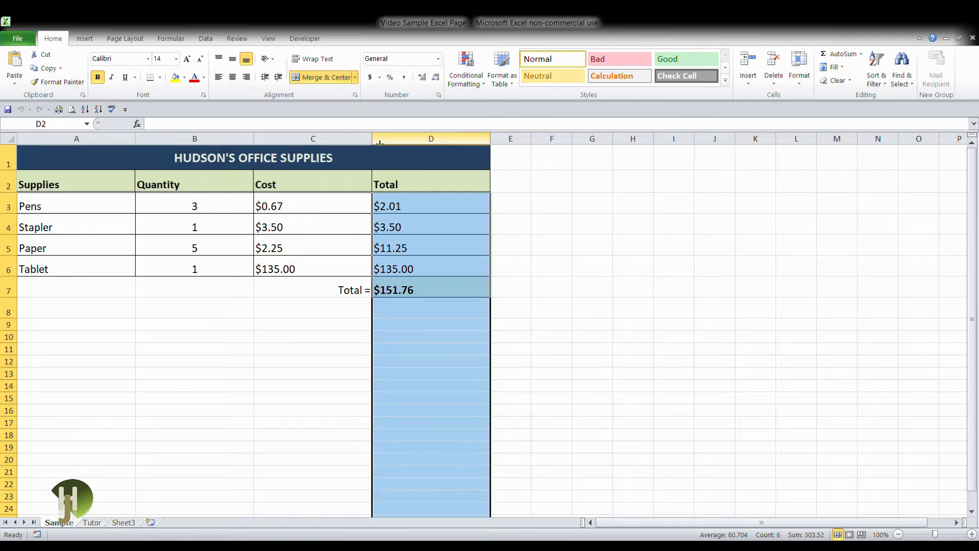
# - Highlight rows 2 through 6 of the office supplies table one after another, from the headings to the Tablet row
pyautogui.click(9, 185)
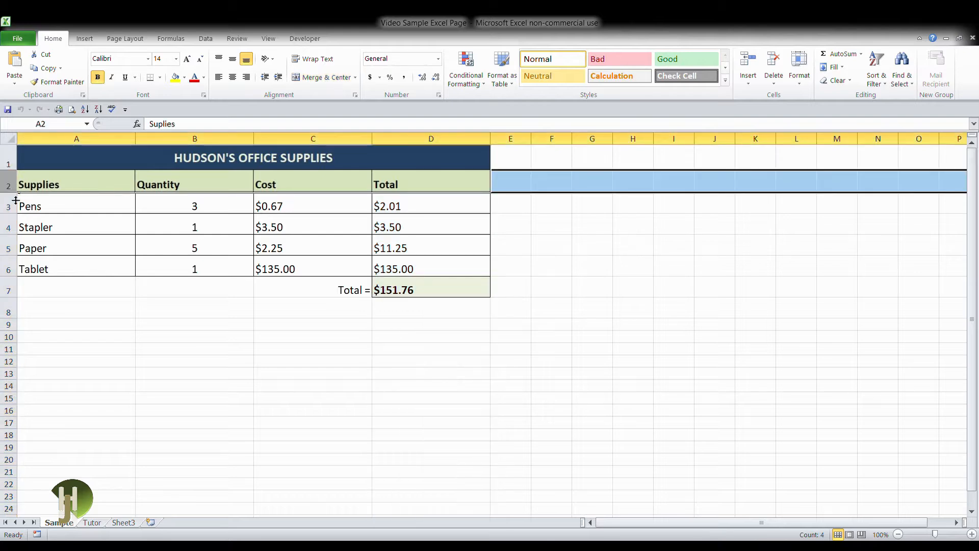
pyautogui.click(9, 204)
pyautogui.click(9, 225)
pyautogui.click(15, 249)
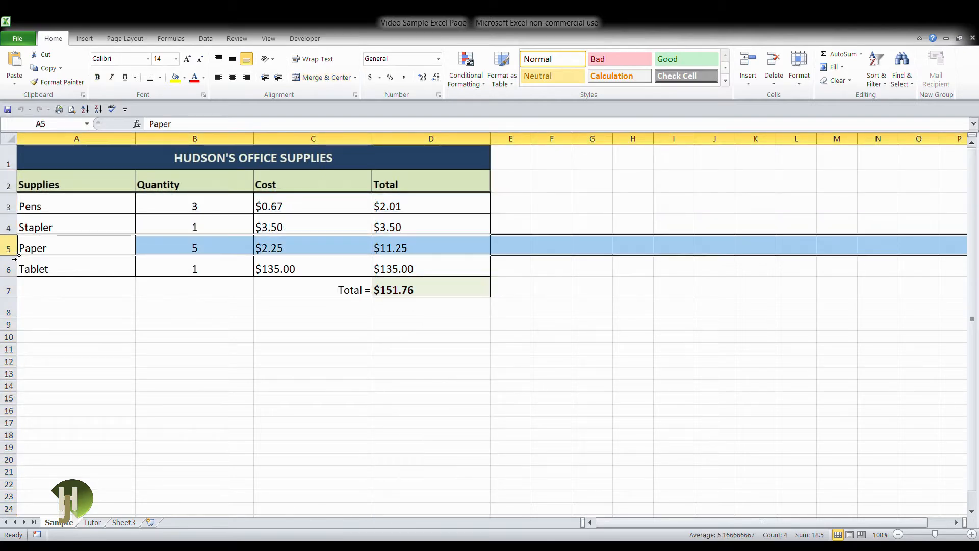
pyautogui.click(15, 270)
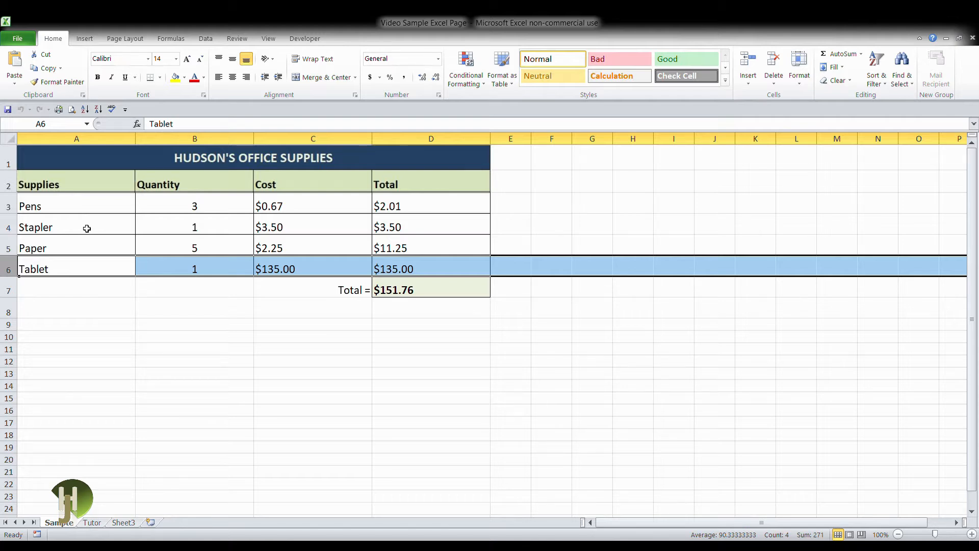
# - View the blank Tutor sheet, return to the Sample sheet and highlight columns A through D to compare their widths
pyautogui.click(94, 521)
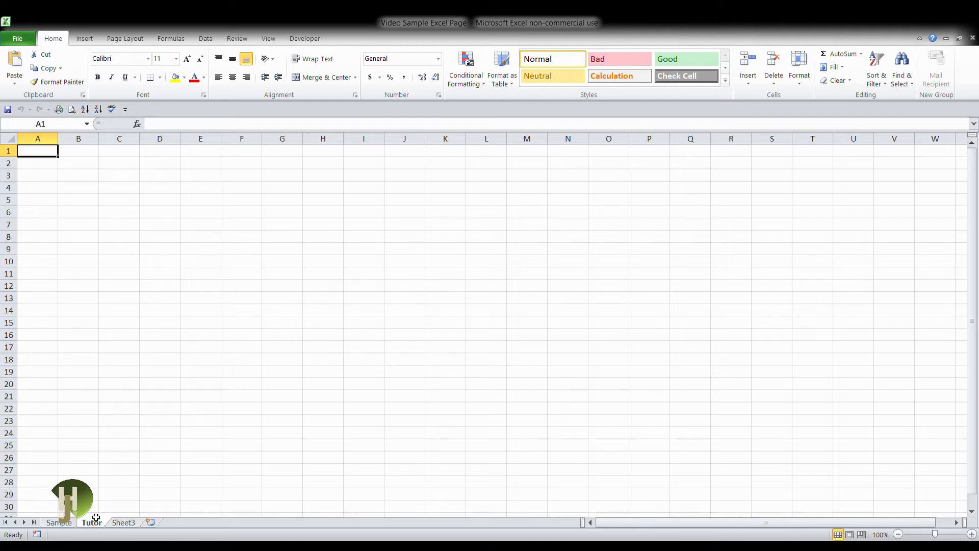
pyautogui.click(69, 523)
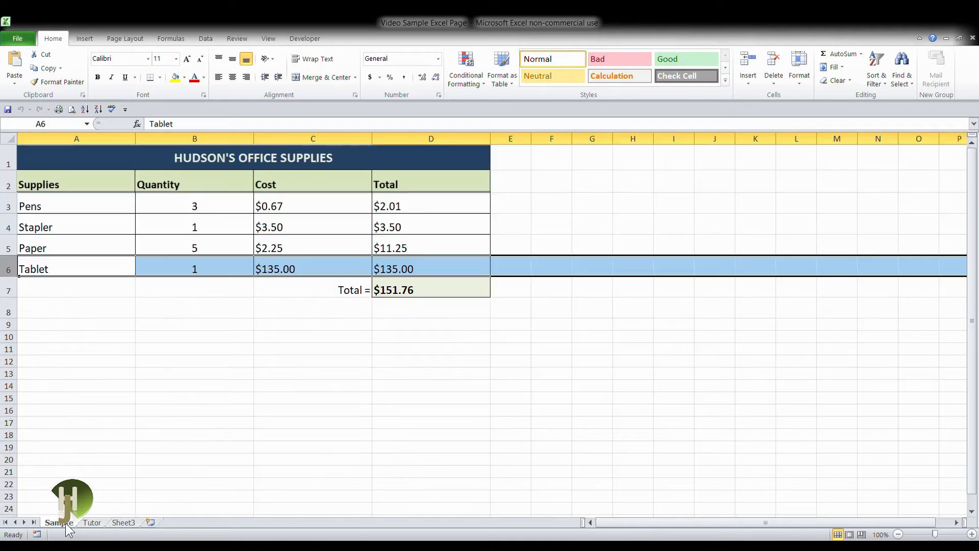
pyautogui.hotkey('ctrl', 'space')
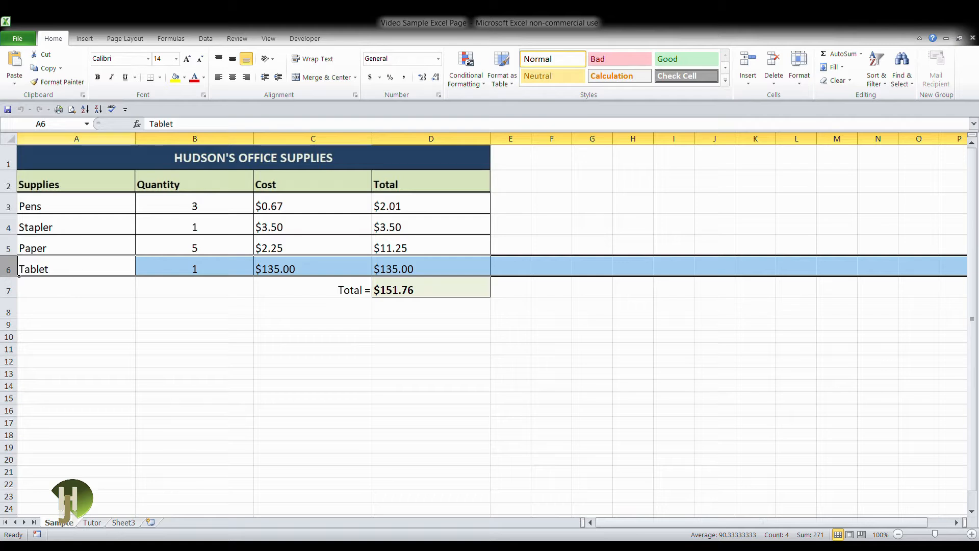
pyautogui.press('Right')
pyautogui.hotkey('ctrl', 'space')
pyautogui.press('Right')
pyautogui.hotkey('ctrl', 'space')
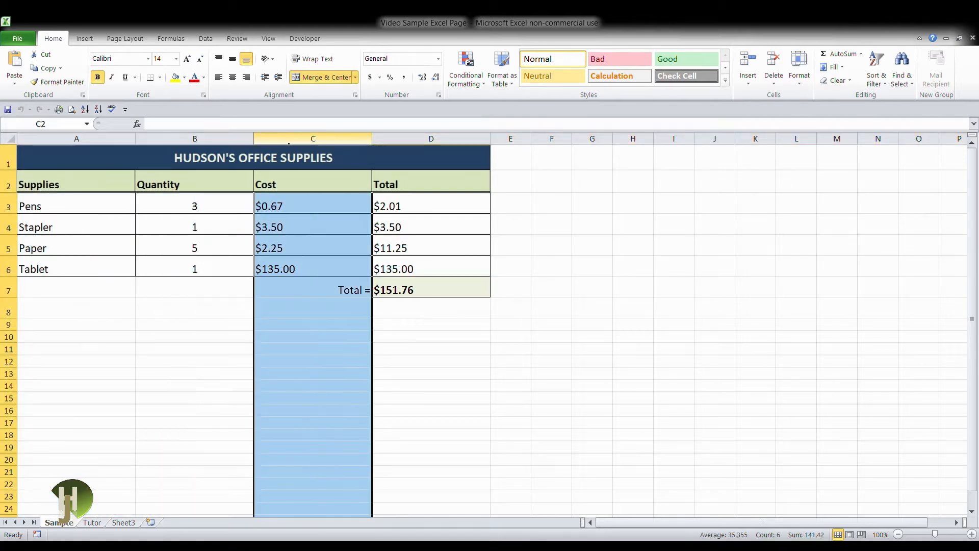
pyautogui.press('Right')
pyautogui.hotkey('ctrl', 'space')
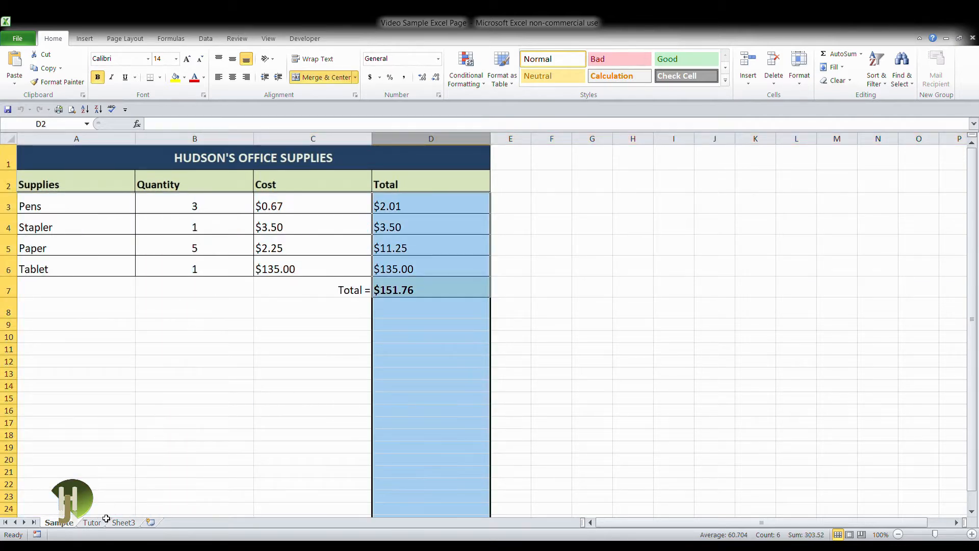
# - On the Tutor sheet, widen columns A, B, C and D individually by their borders, making column D by far the widest
pyautogui.click(92, 522)
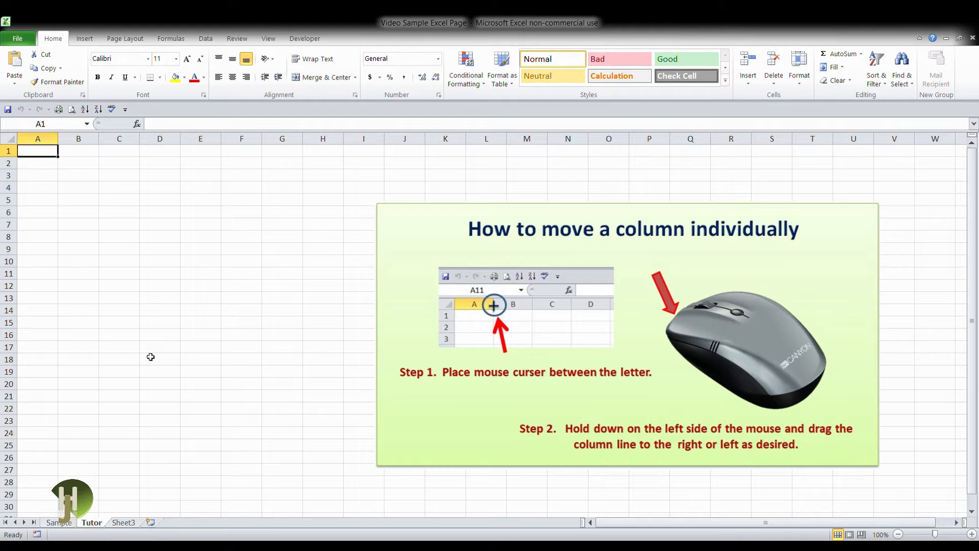
pyautogui.moveTo(63, 144); pyautogui.dragTo(118, 141)
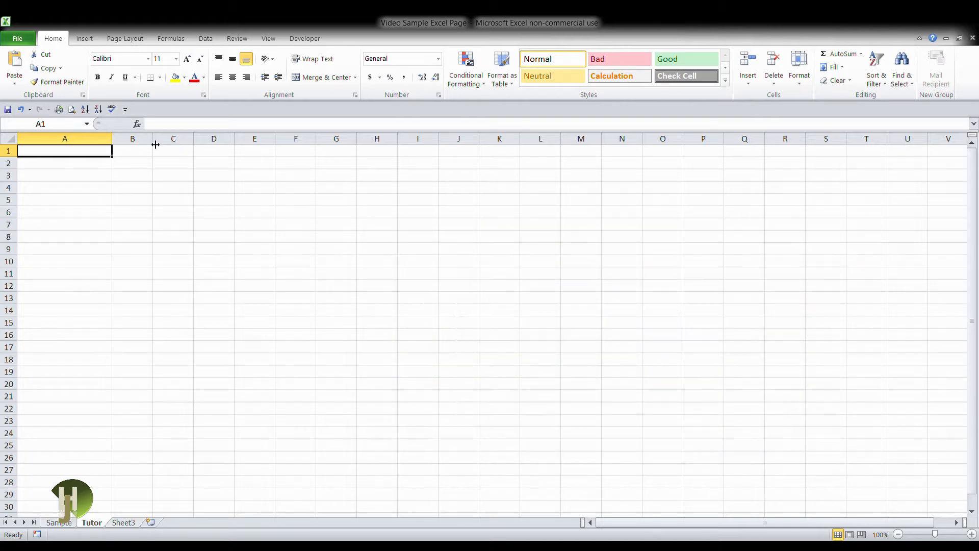
pyautogui.moveTo(155, 145); pyautogui.dragTo(179, 145)
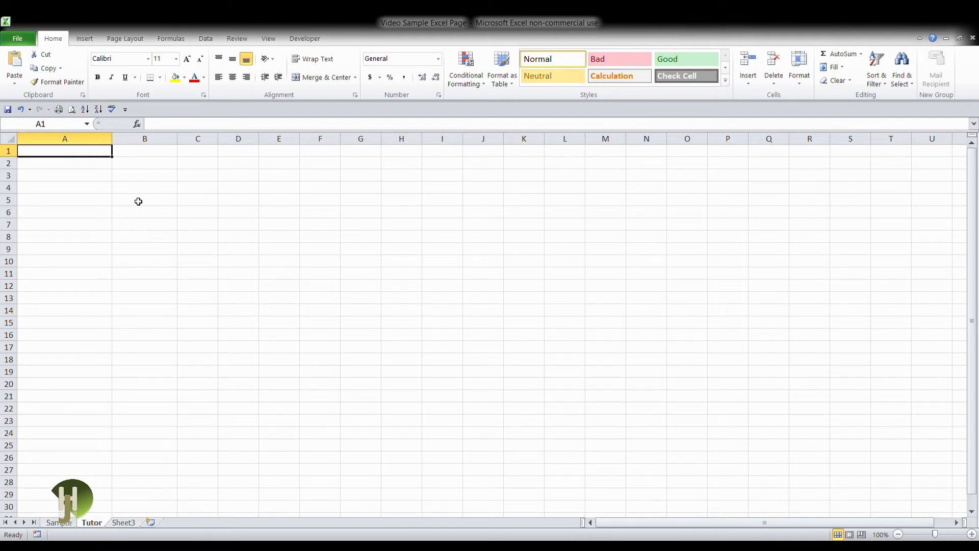
pyautogui.moveTo(219, 140); pyautogui.dragTo(275, 141)
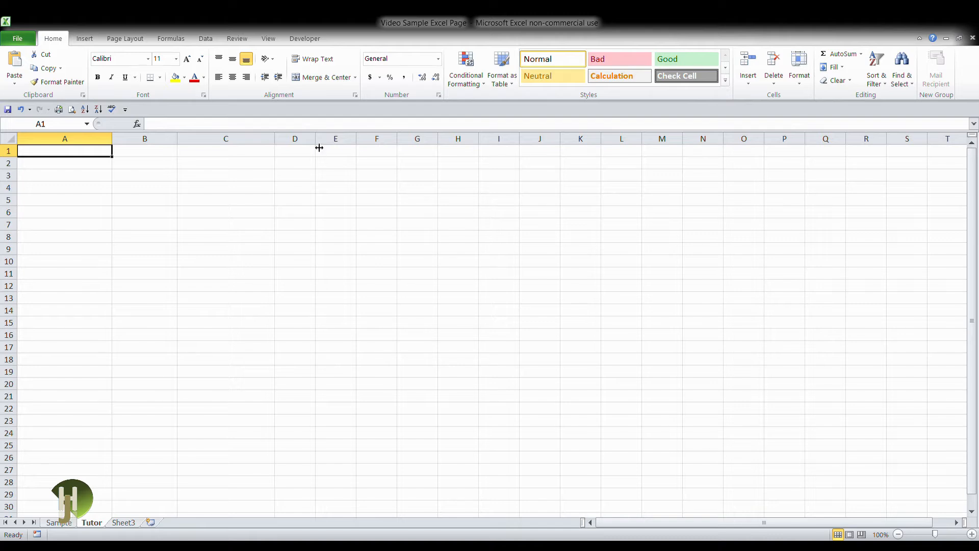
pyautogui.moveTo(316, 144); pyautogui.dragTo(545, 145)
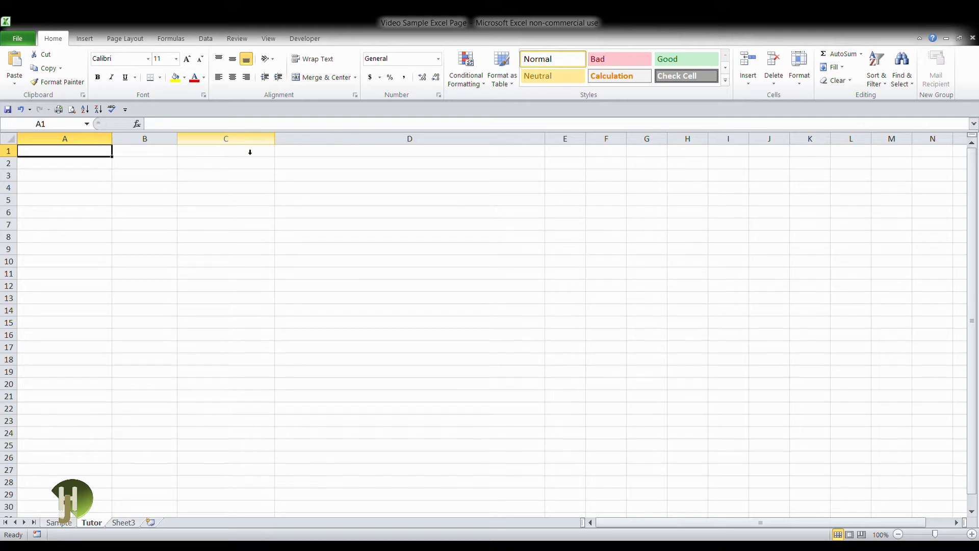
# - Undo the four individual column width changes on the Tutor sheet
pyautogui.click(22, 110)
pyautogui.click(23, 110)
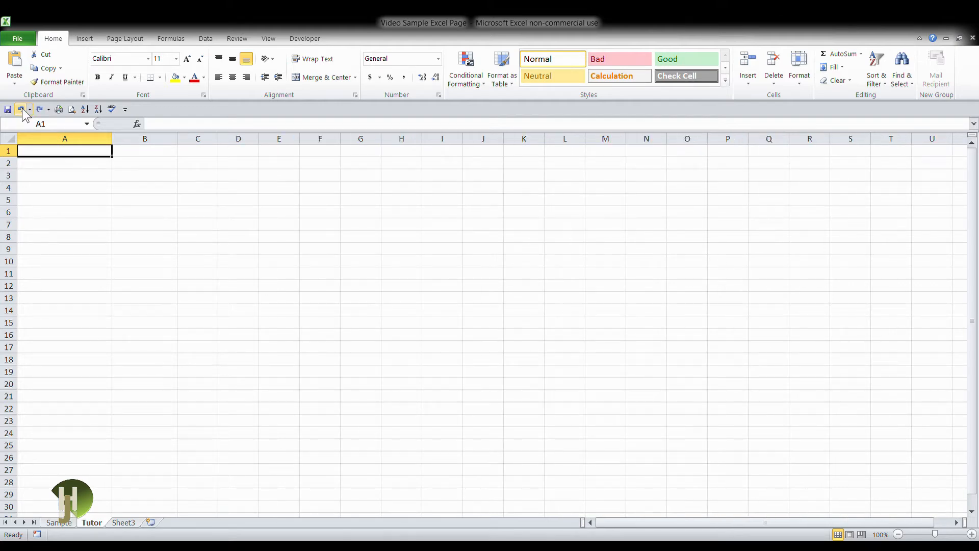
pyautogui.click(21, 110)
pyautogui.click(22, 110)
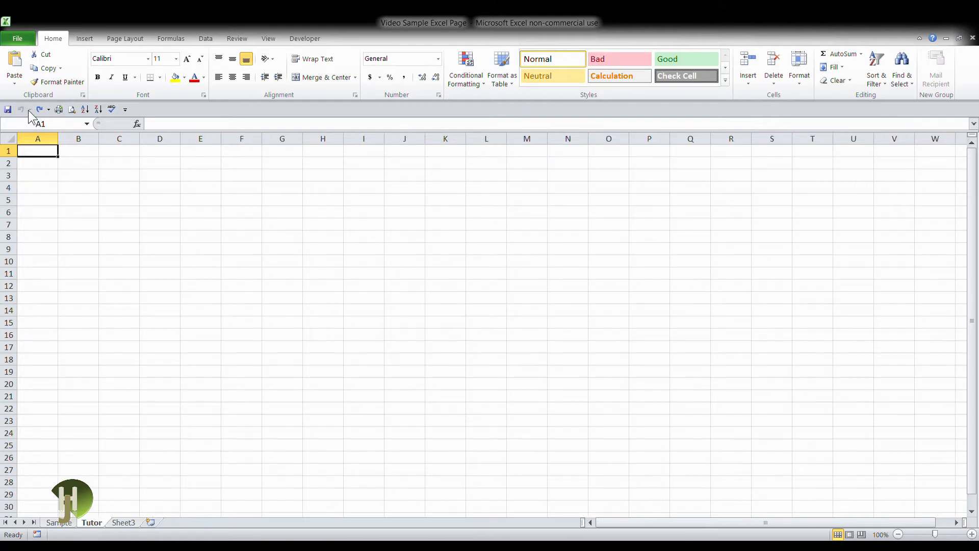
# - Redo the width changes of columns A, B, C and D one by one
pyautogui.click(40, 110)
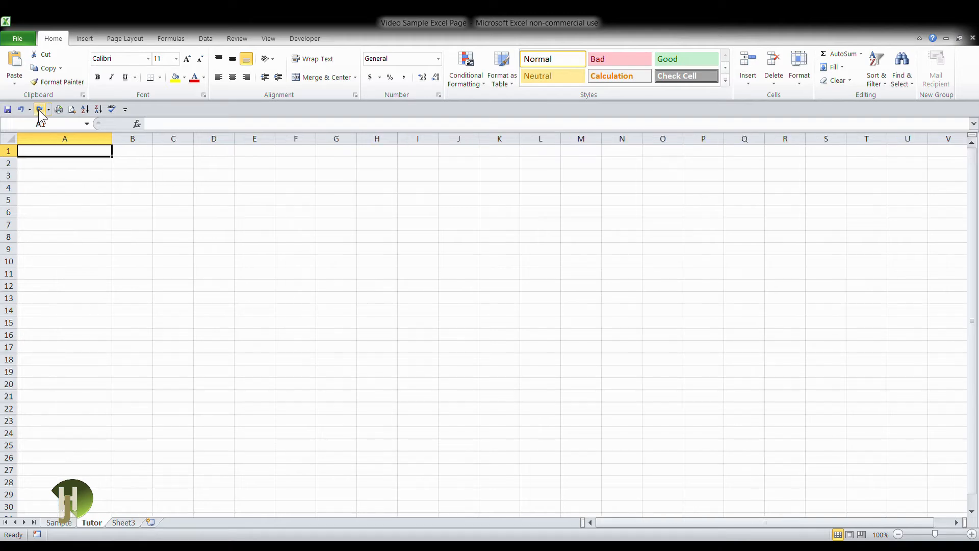
pyautogui.click(39, 109)
pyautogui.click(40, 110)
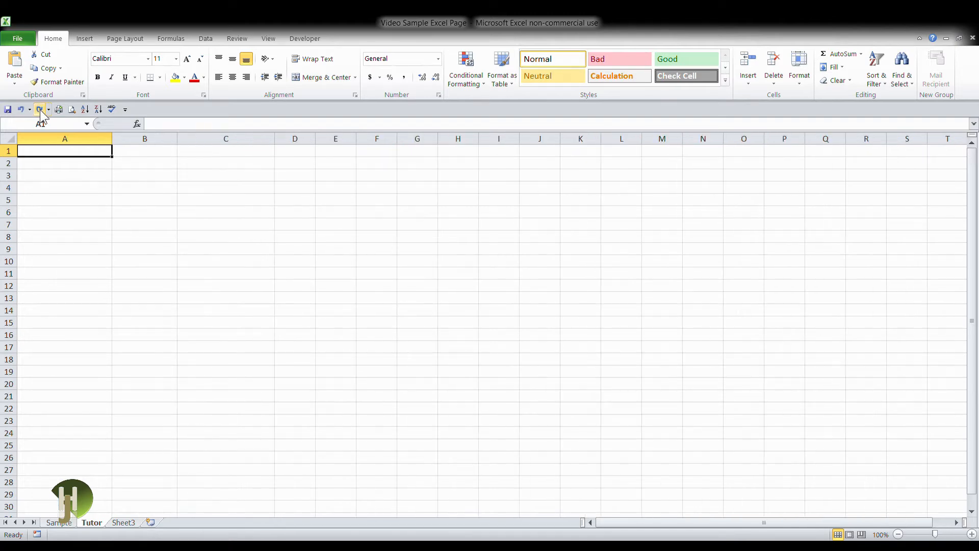
pyautogui.click(40, 109)
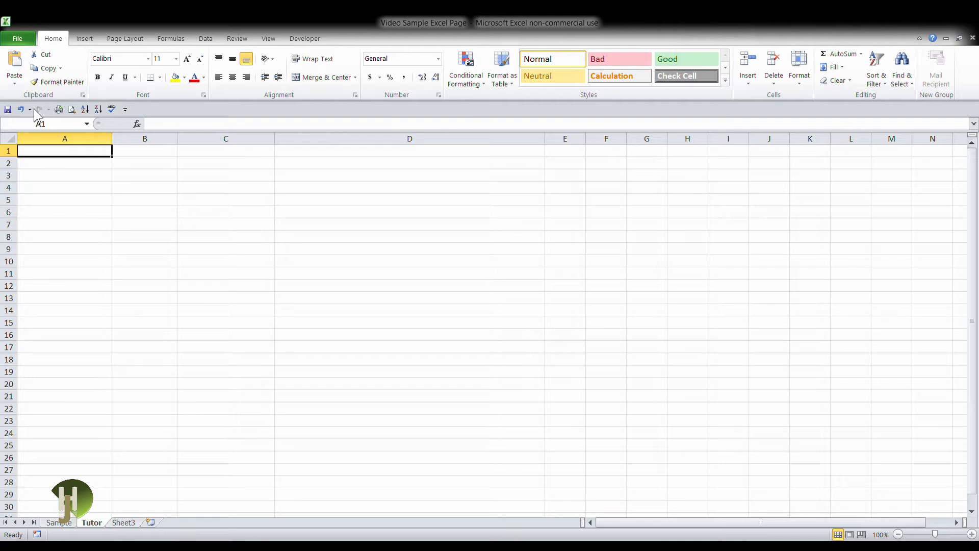
# - Undo the four redone width changes to restore the default widths of columns A through D
pyautogui.click(21, 109)
pyautogui.click(21, 109)
pyautogui.click(21, 110)
pyautogui.click(21, 109)
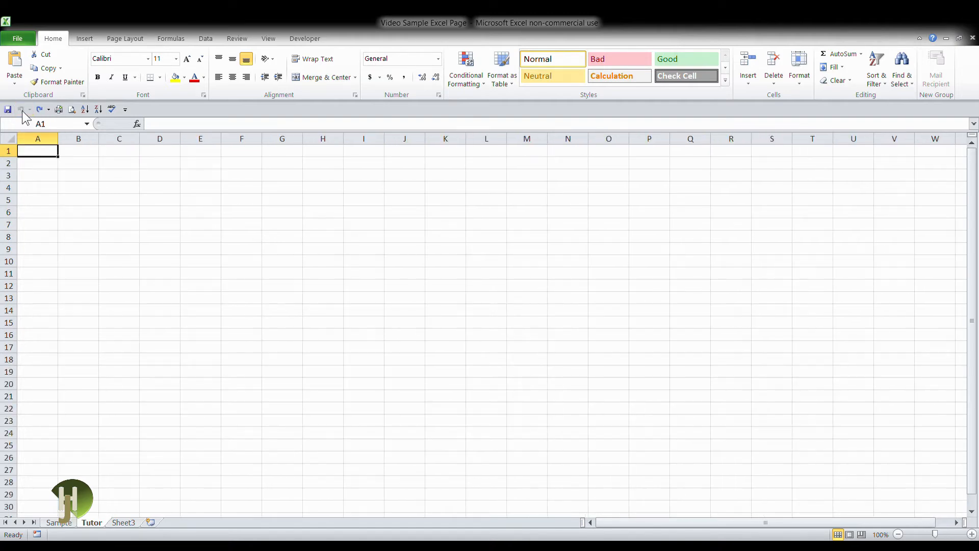
# - Check the Sample sheet's layout, and set the width of columns A through D on the Tutor sheet to 25 as a group
pyautogui.click(60, 524)
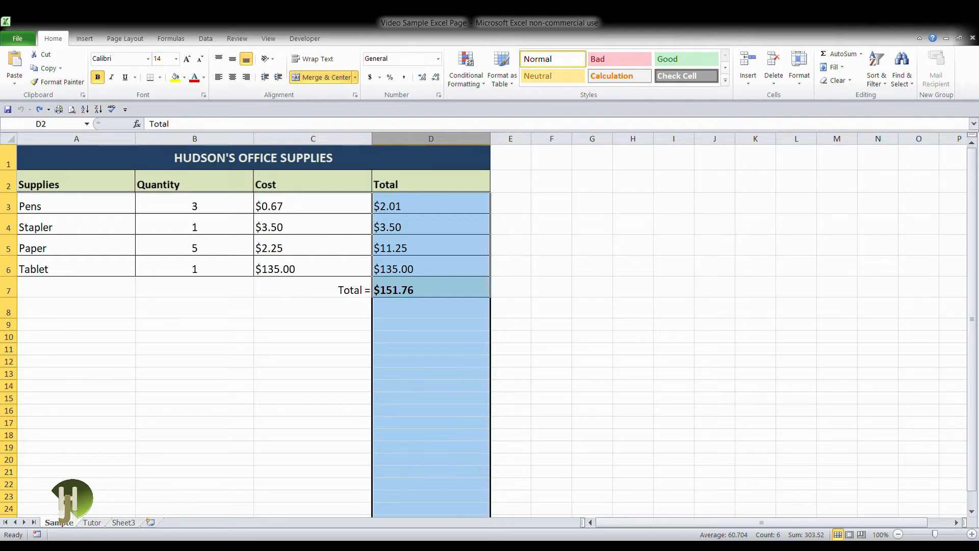
pyautogui.click(97, 525)
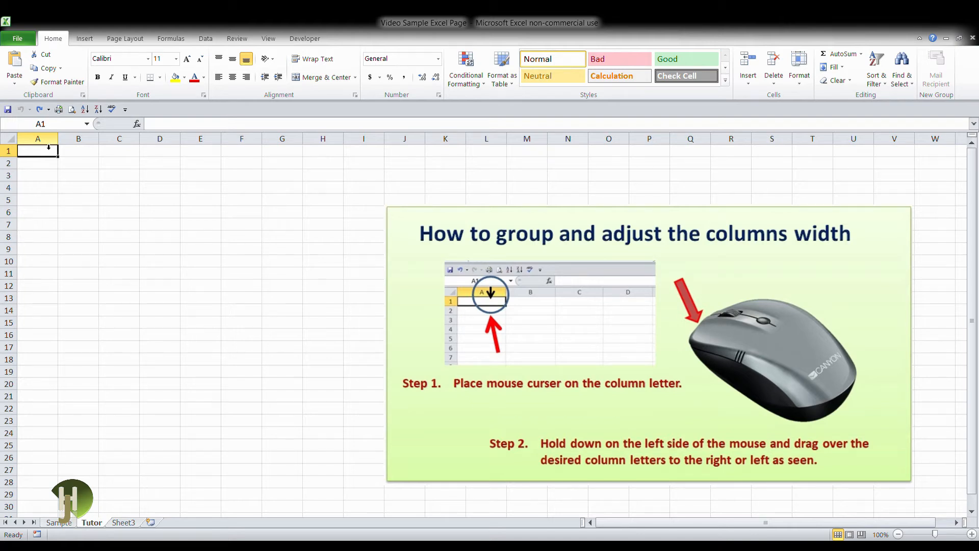
pyautogui.moveTo(48, 147); pyautogui.dragTo(49, 147)
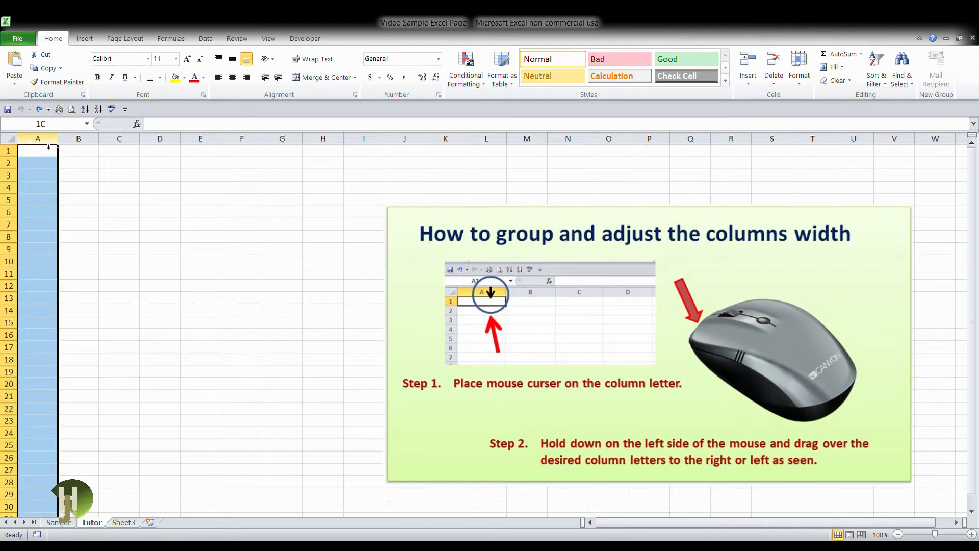
pyautogui.moveTo(48, 147); pyautogui.dragTo(159, 146)
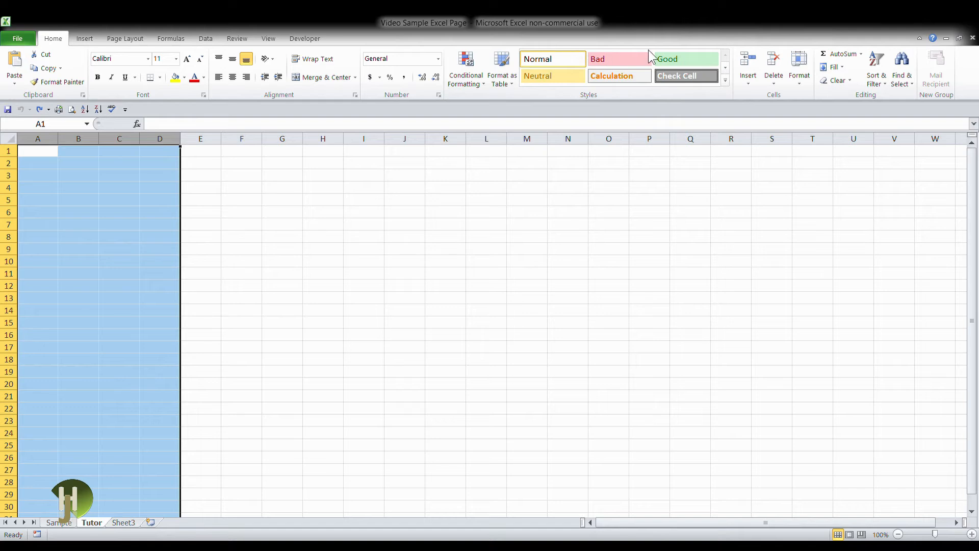
pyautogui.click(799, 83)
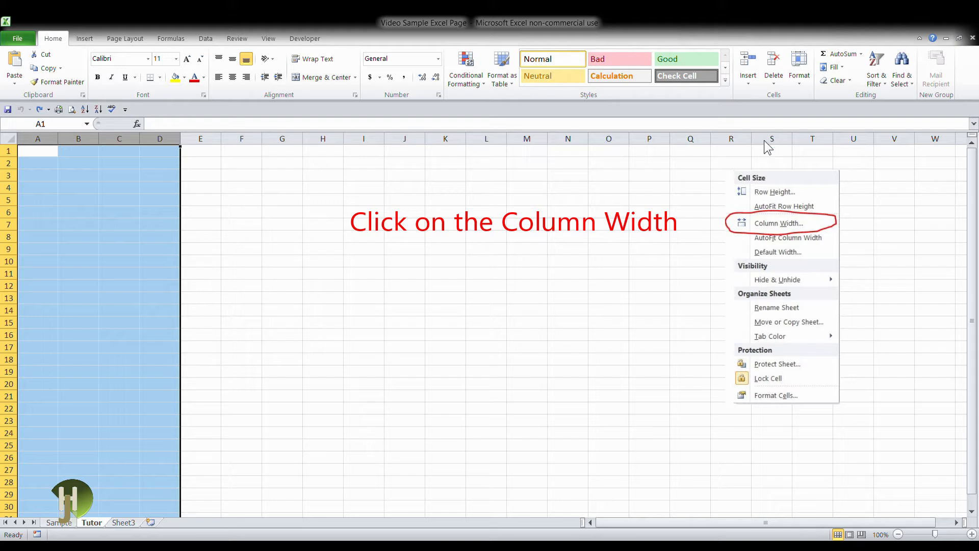
pyautogui.press('w')
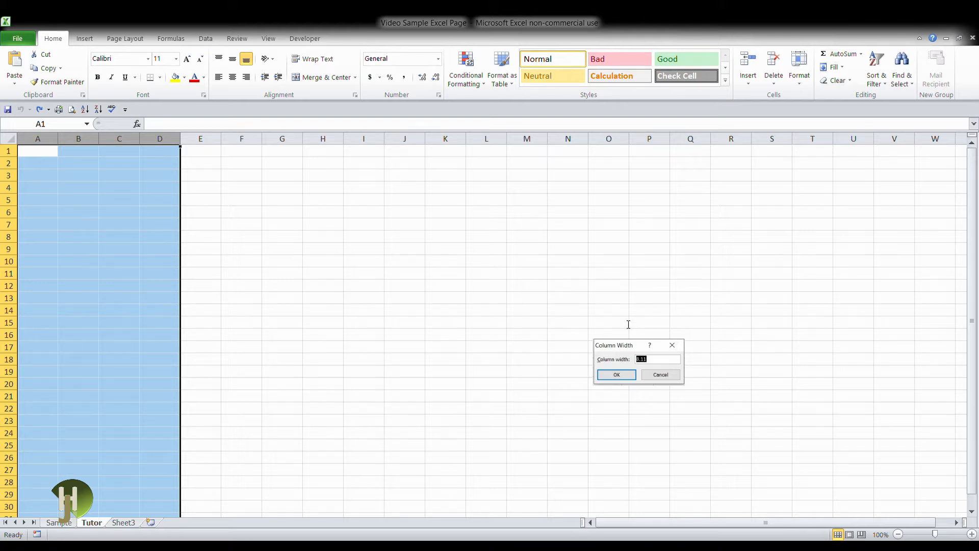
pyautogui.write('25')
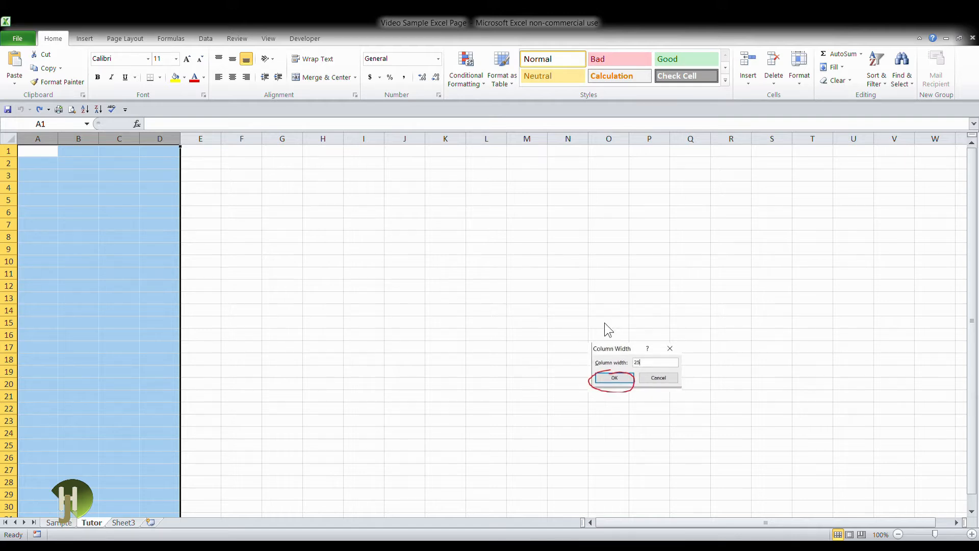
pyautogui.press('Return')
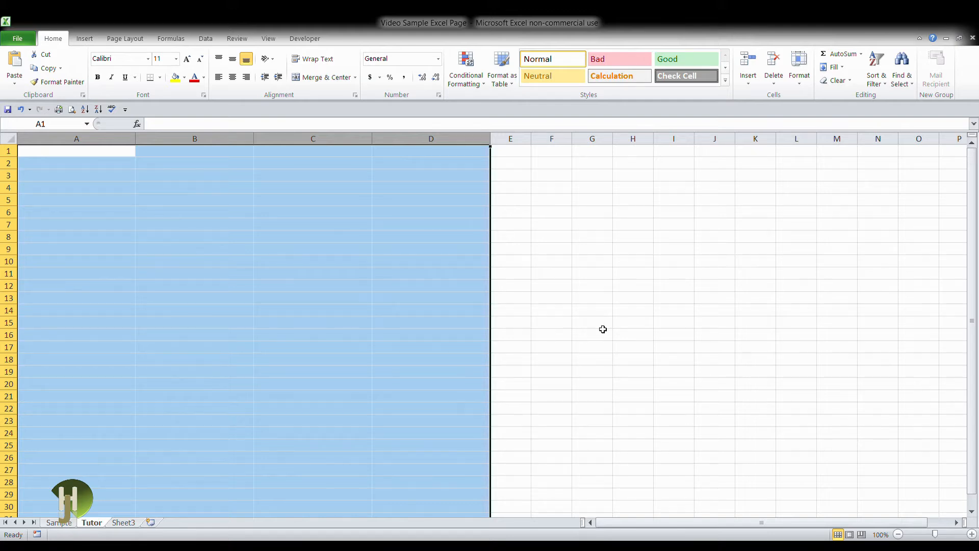
pyautogui.click(640, 314)
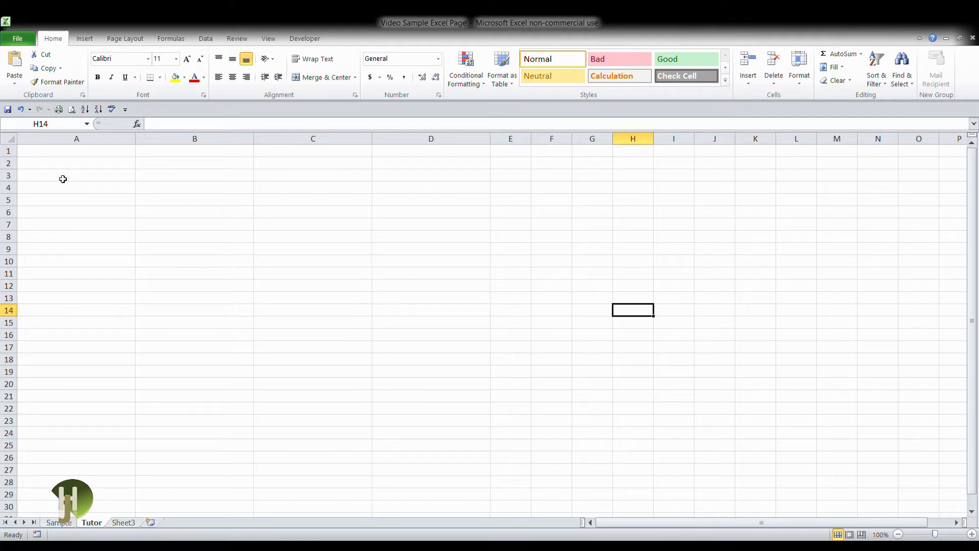
# - Compare the used rows on the Sample sheet, and set the height of rows 1 through 7 on the Tutor sheet to 25
pyautogui.click(17, 159)
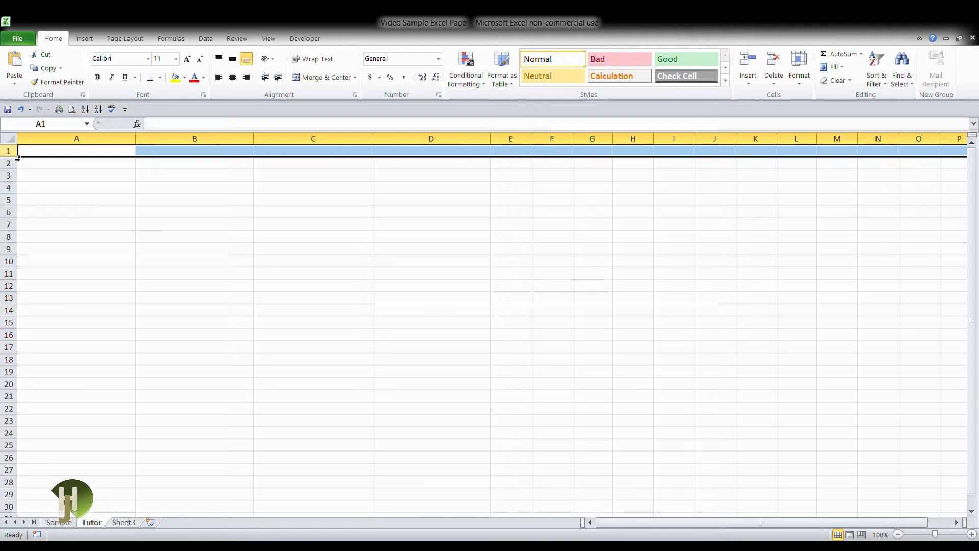
pyautogui.click(18, 160)
pyautogui.moveTo(17, 159); pyautogui.dragTo(16, 231)
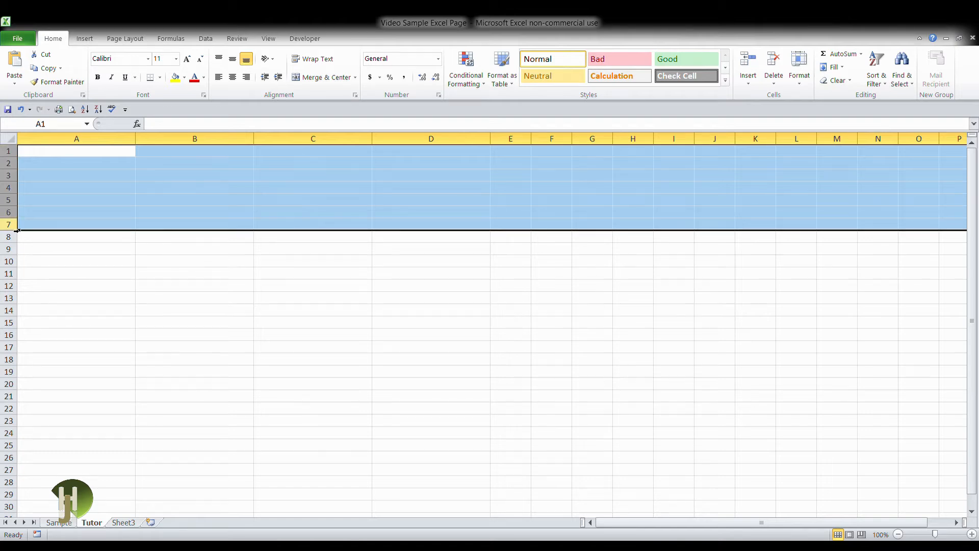
pyautogui.click(59, 522)
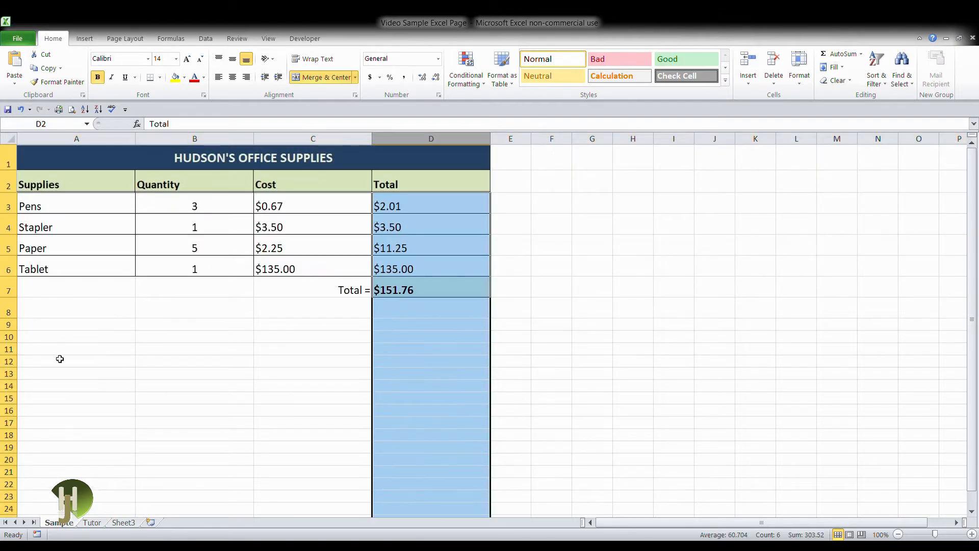
pyautogui.click(8, 158)
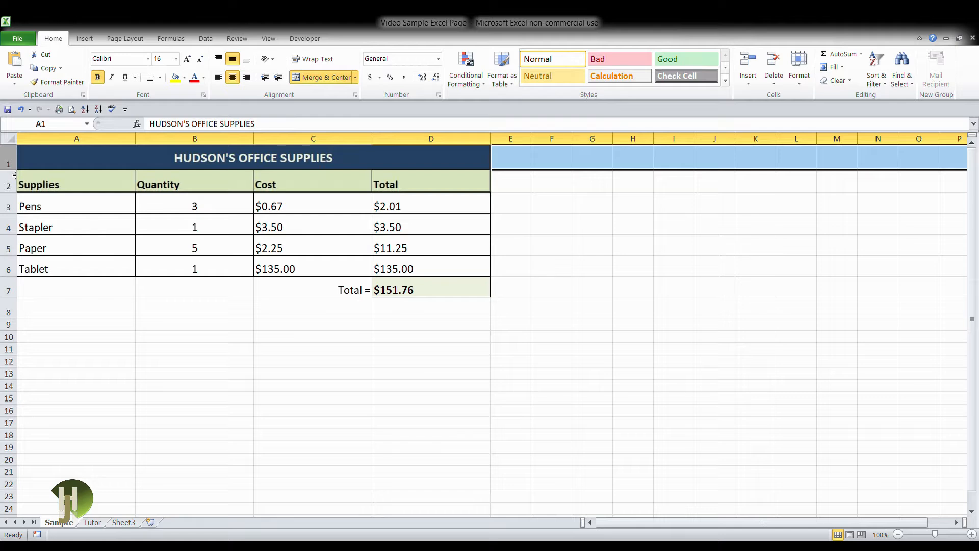
pyautogui.moveTo(7, 196); pyautogui.dragTo(15, 292)
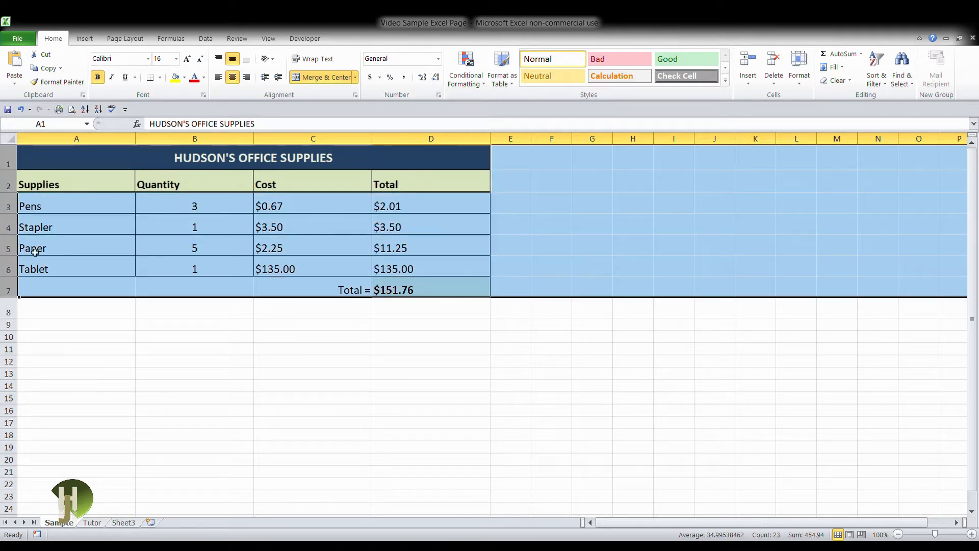
pyautogui.click(91, 523)
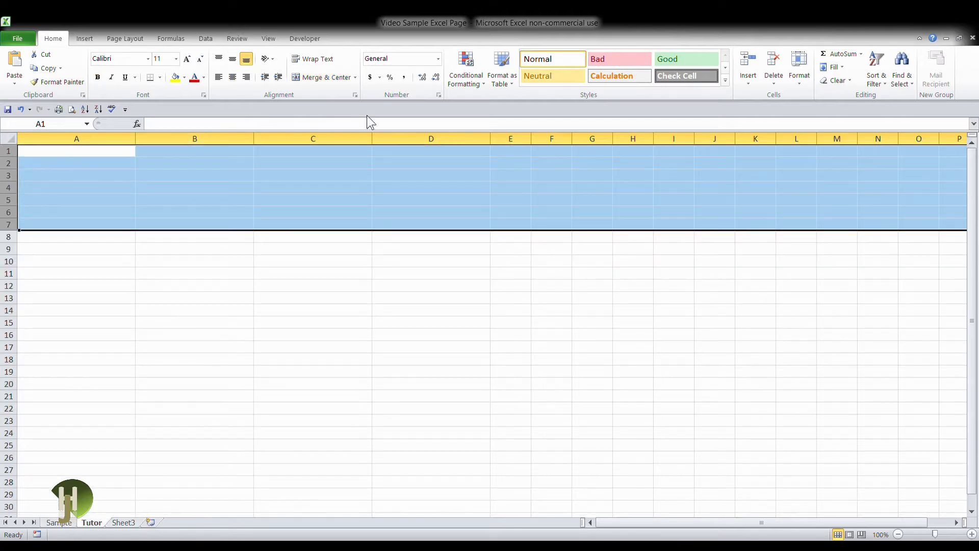
pyautogui.click(799, 86)
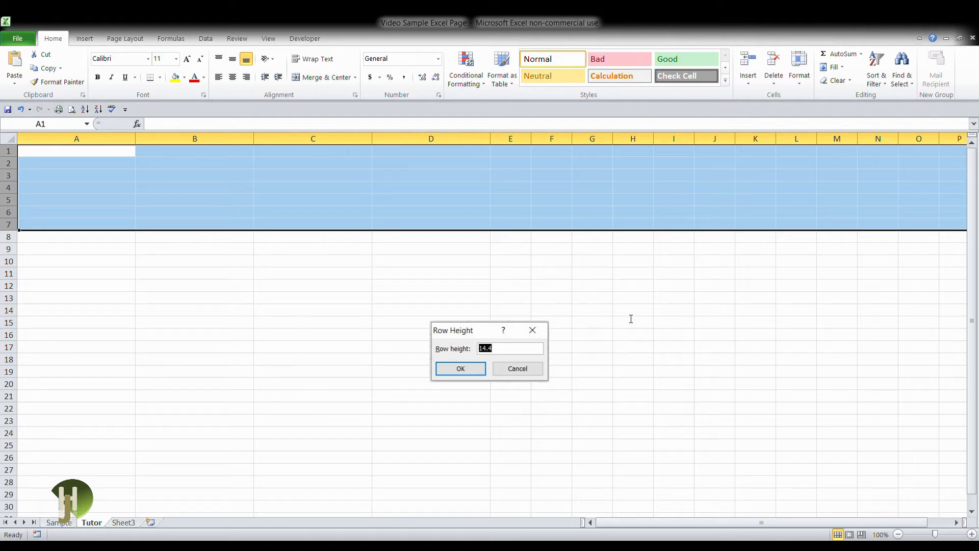
pyautogui.write('25')
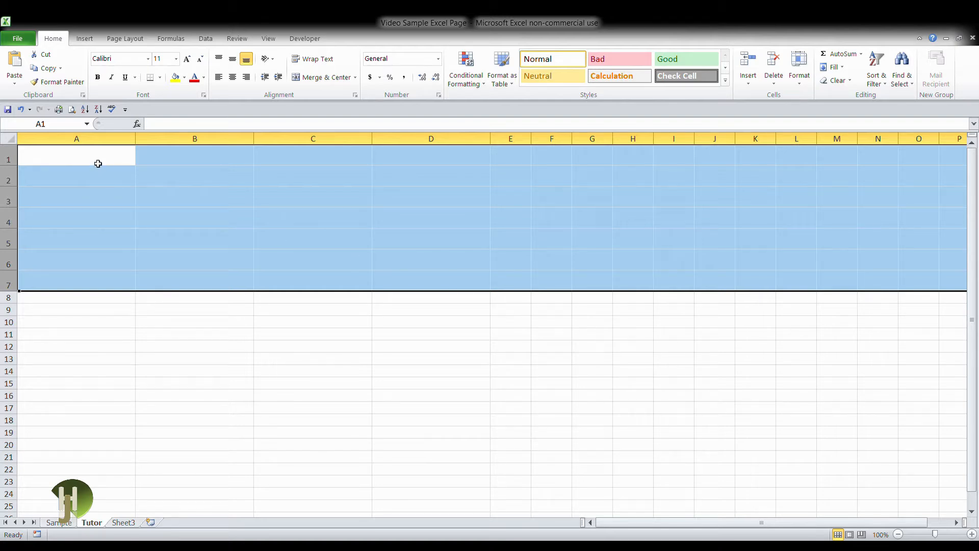
pyautogui.click(98, 164)
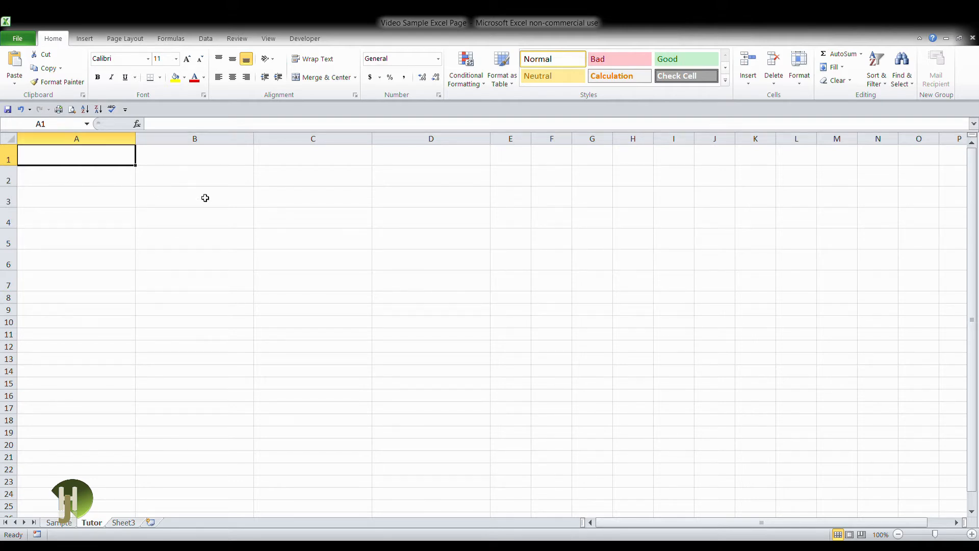
pyautogui.click(309, 264)
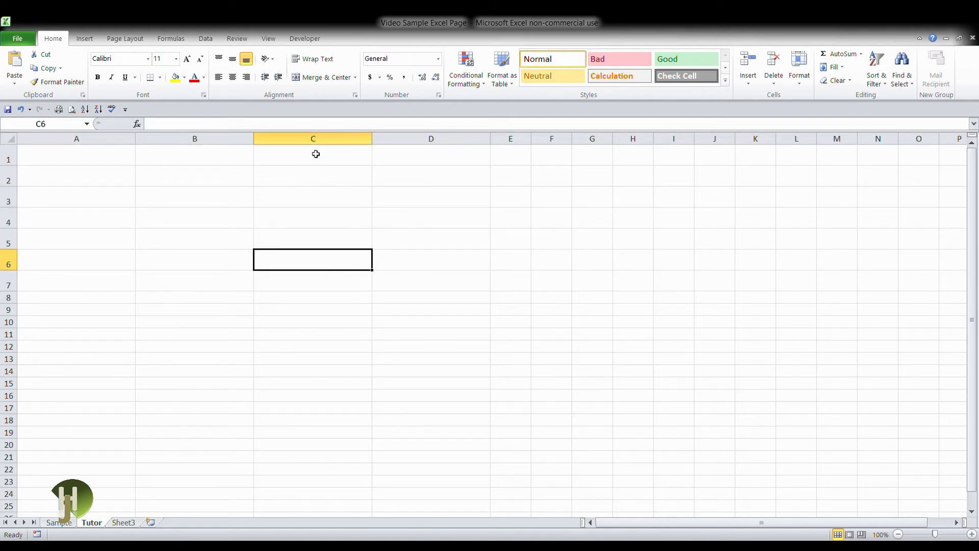
pyautogui.click(86, 157)
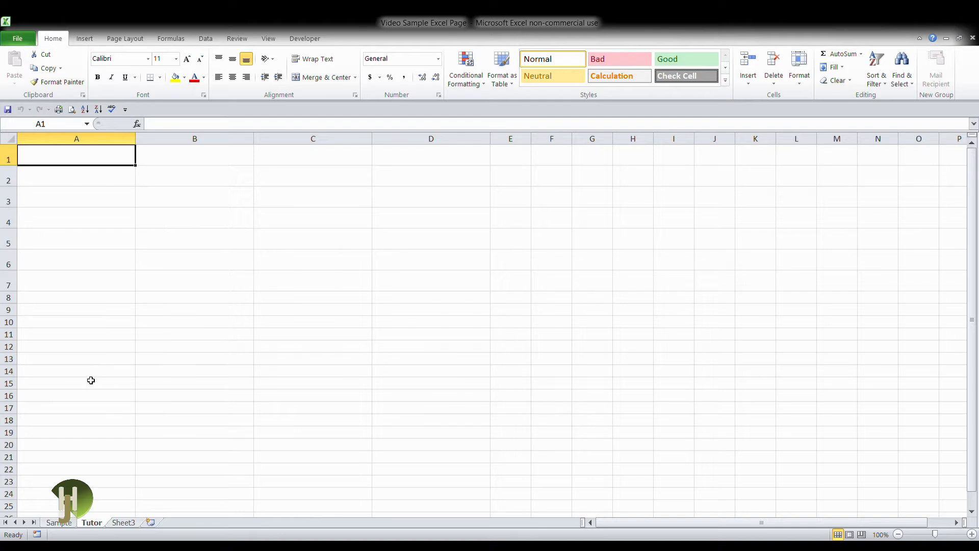
# - Examine the individual item, quantity, cost and total cells and their borders in the Sample sheet's table
pyautogui.click(59, 523)
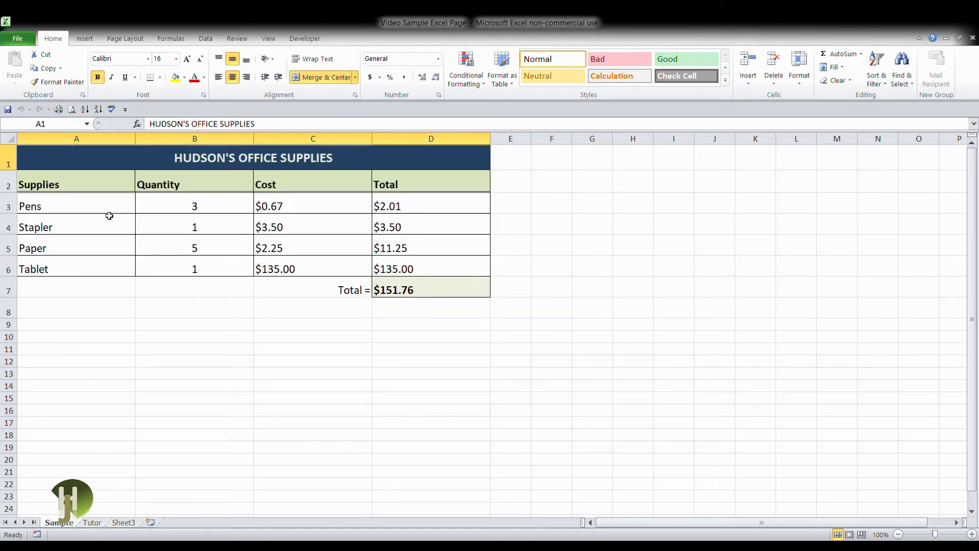
pyautogui.click(109, 208)
pyautogui.click(176, 208)
pyautogui.click(284, 208)
pyautogui.click(400, 209)
pyautogui.click(334, 227)
pyautogui.click(222, 228)
pyautogui.click(109, 231)
pyautogui.click(104, 250)
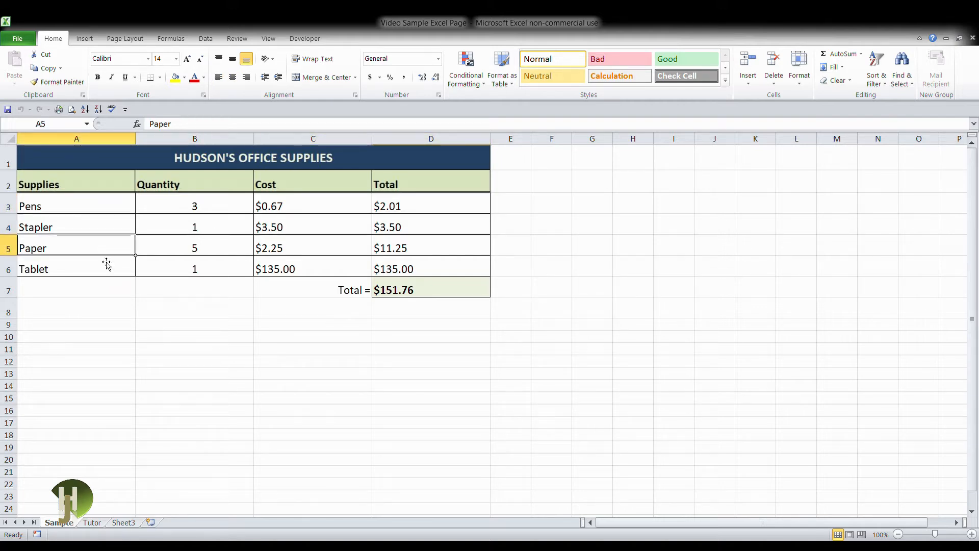
pyautogui.click(108, 270)
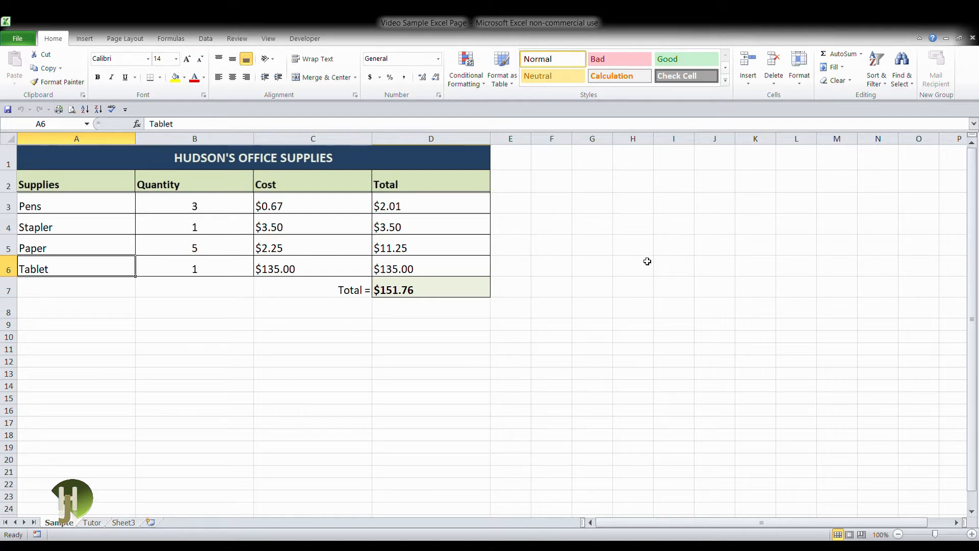
# - Inspect the bordered cells of the Stapler row and preview how the Sample sheet prints
pyautogui.click(104, 214)
pyautogui.click(105, 224)
pyautogui.click(193, 226)
pyautogui.click(275, 228)
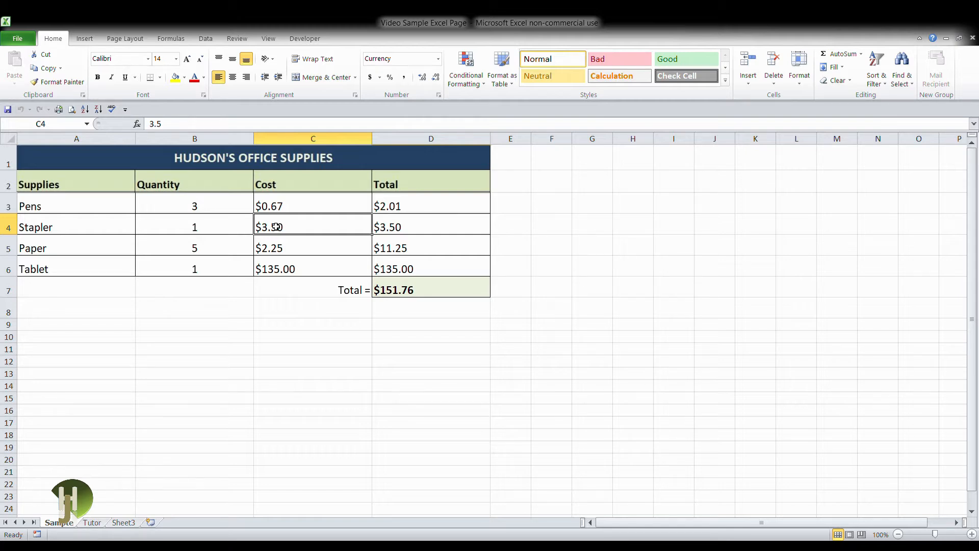
pyautogui.click(73, 109)
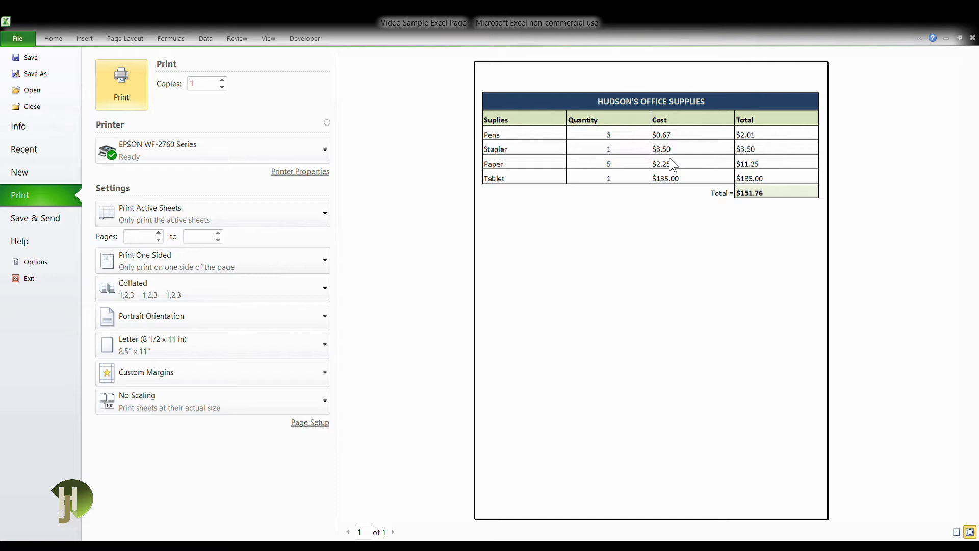
pyautogui.click(53, 39)
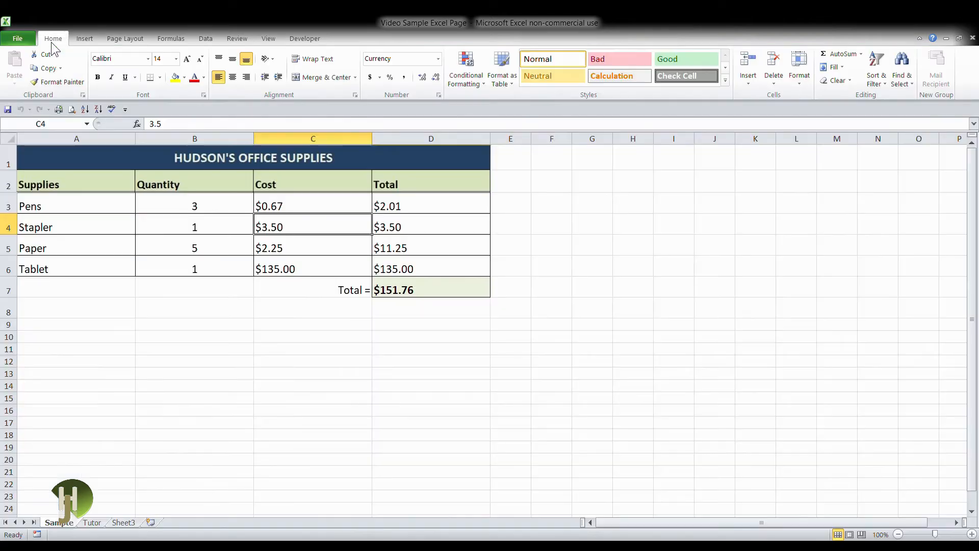
# - Preview the Tutor sheet's printout with the test text "jbfkbdkbfksjdbkjds" in cell A1, and clear that cell
pyautogui.click(92, 523)
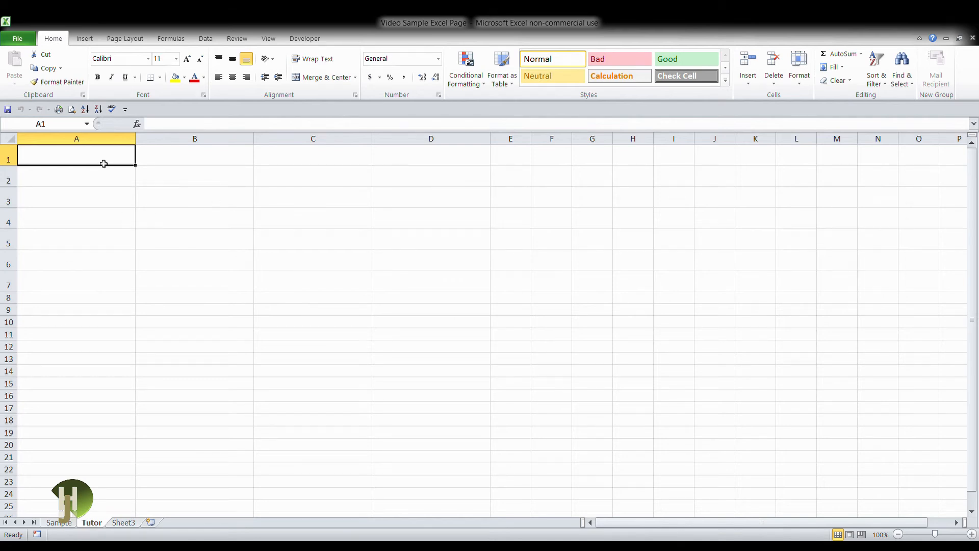
pyautogui.write('jbfkbdkbfksjdbkjds')
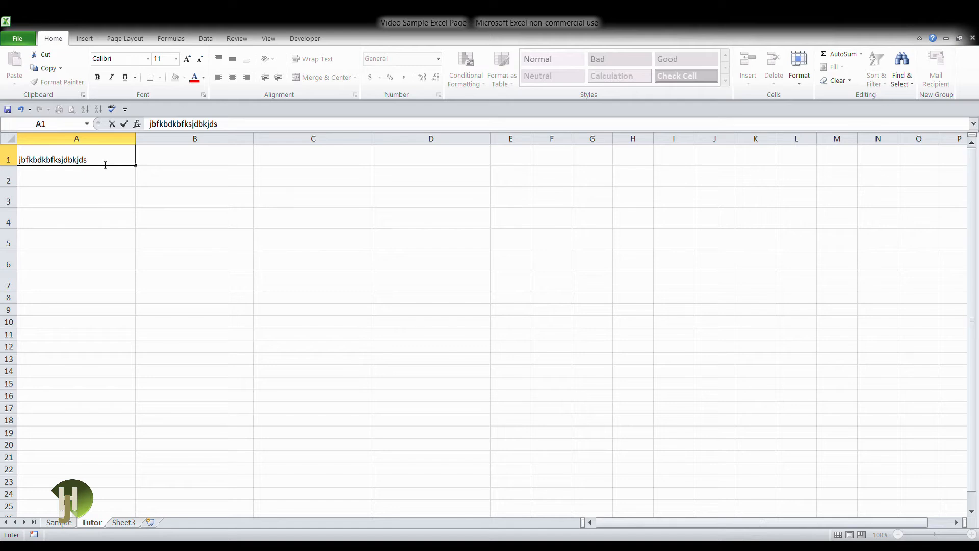
pyautogui.click(100, 177)
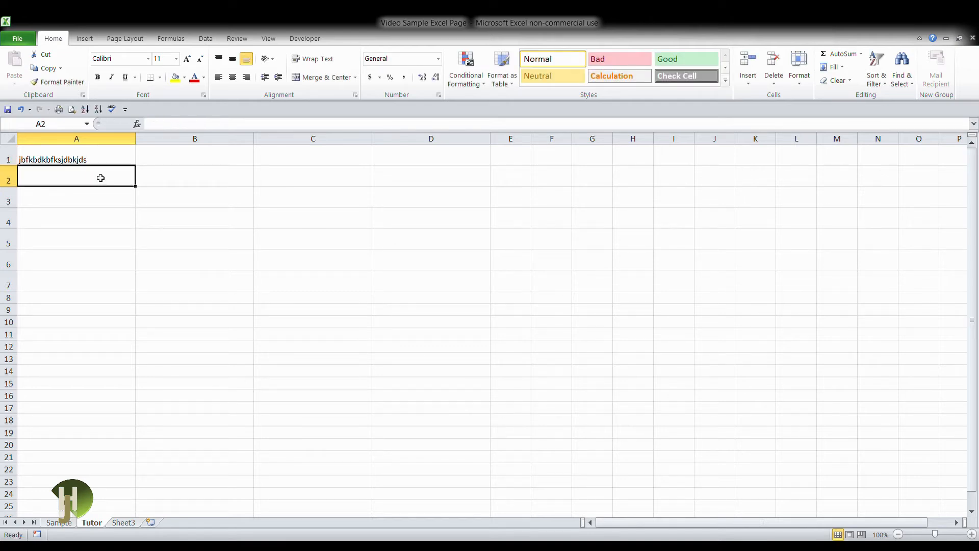
pyautogui.click(72, 109)
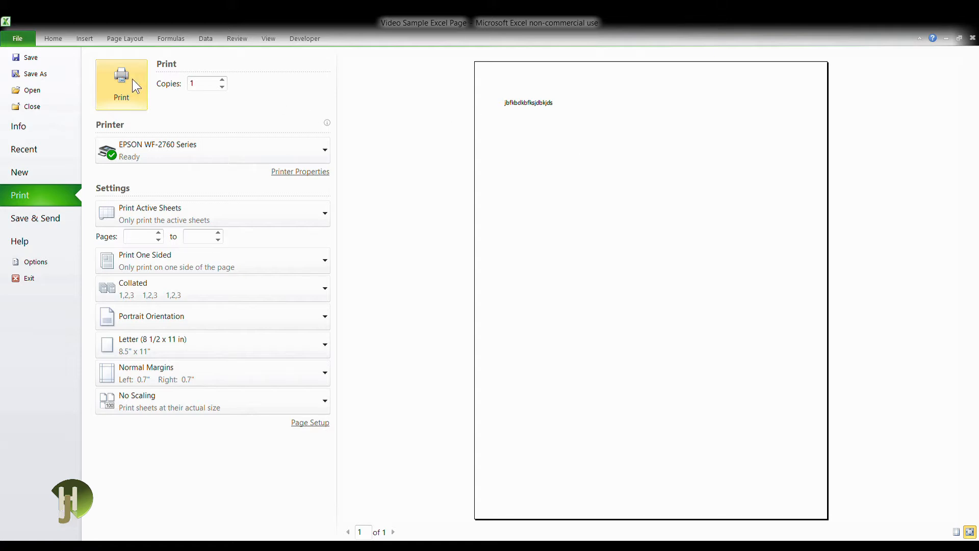
pyautogui.click(57, 40)
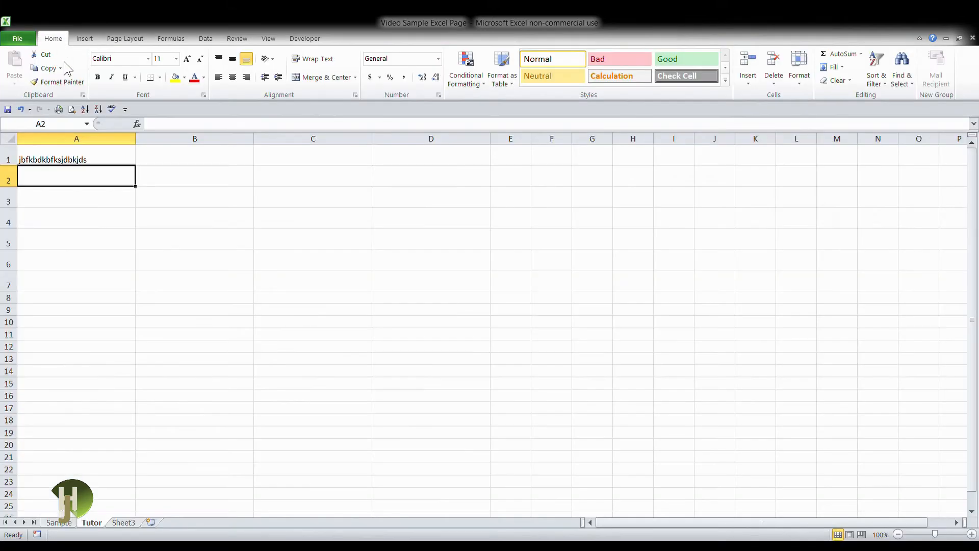
pyautogui.click(68, 158)
pyautogui.press('Delete')
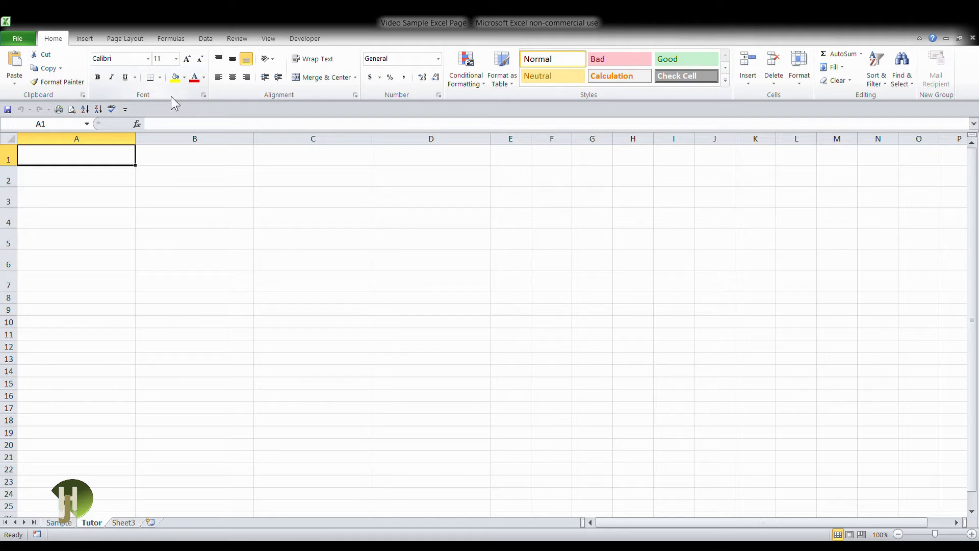
# - Review the font, font colour, fill and border options of the cell formatting, using the Stapler cost cell on the Sample sheet
pyautogui.click(204, 94)
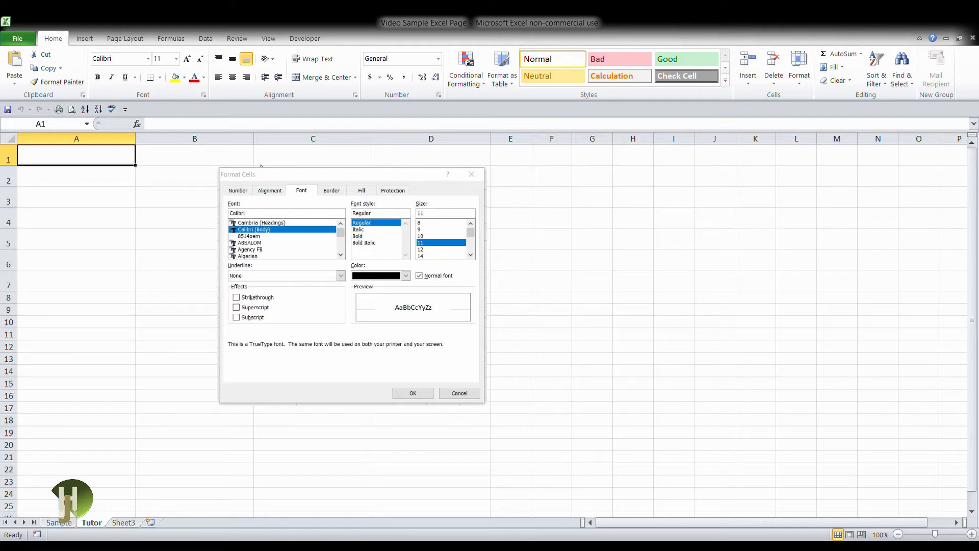
pyautogui.press('Escape')
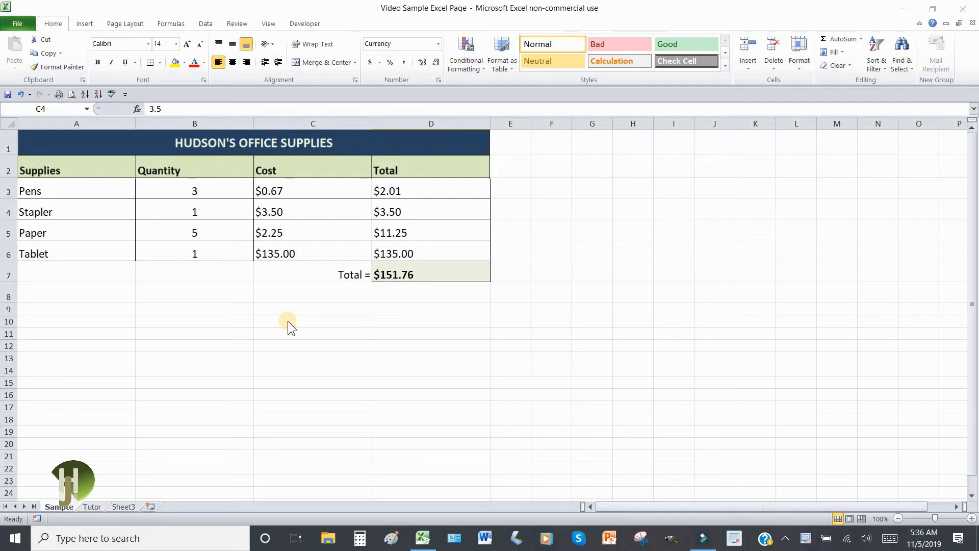
pyautogui.click(205, 80)
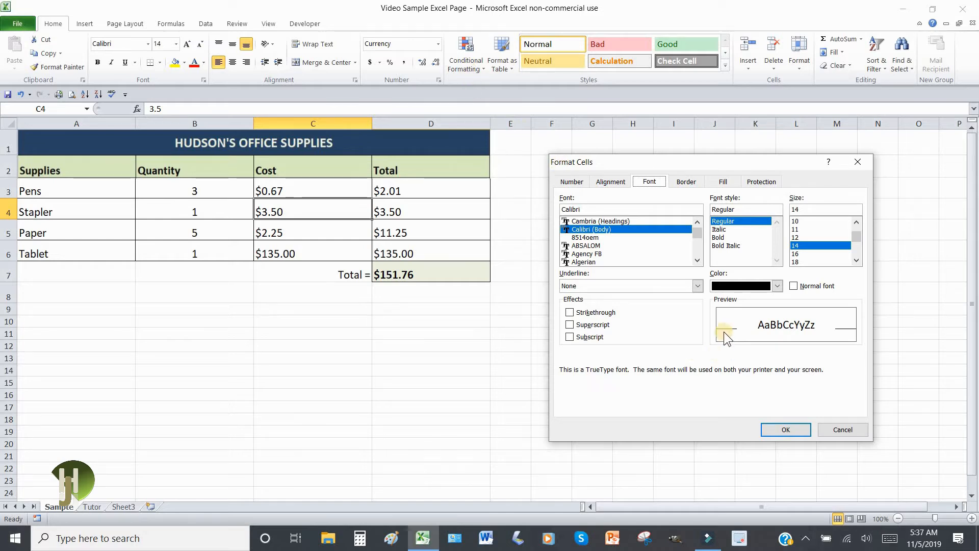
pyautogui.click(776, 285)
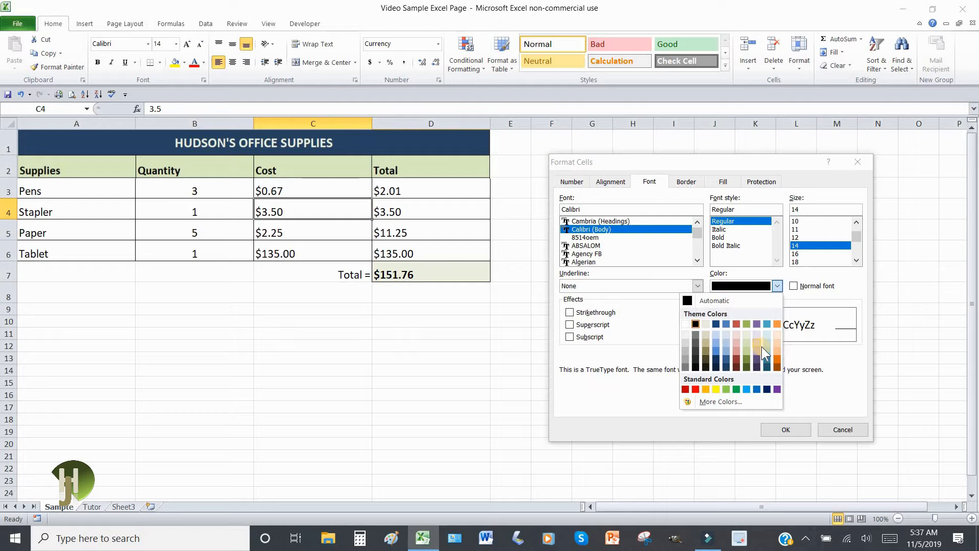
pyautogui.click(720, 182)
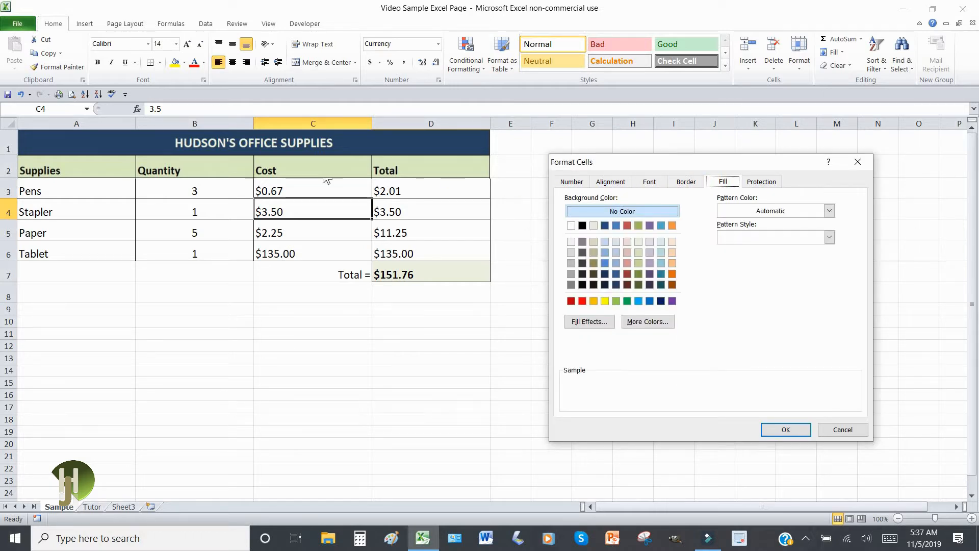
pyautogui.click(690, 182)
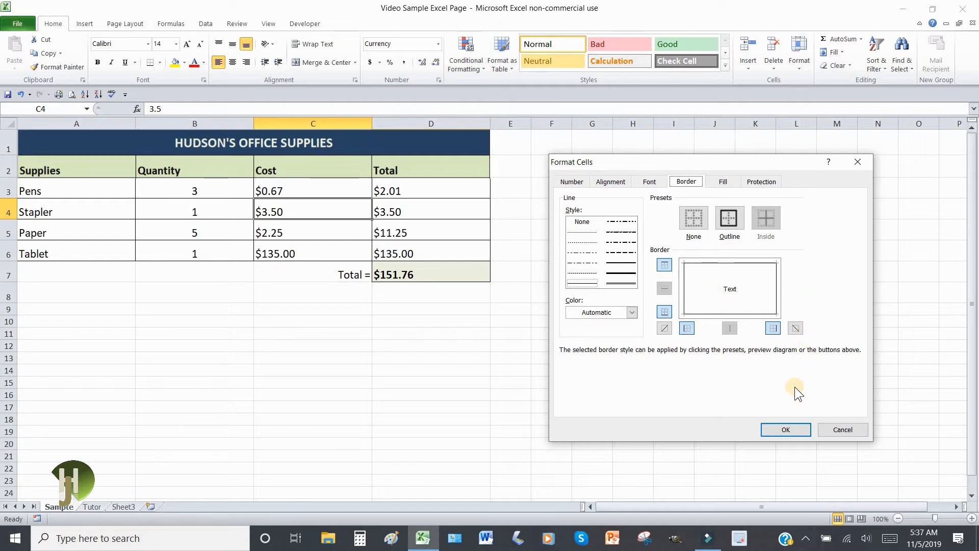
pyautogui.click(786, 430)
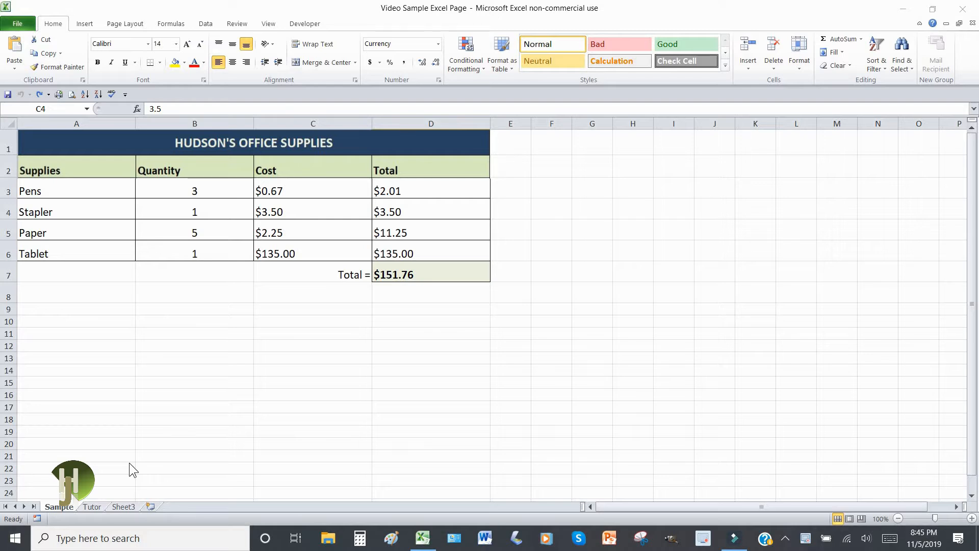
# - Select the table range A1:D6 on the Tutor sheet
pyautogui.click(92, 507)
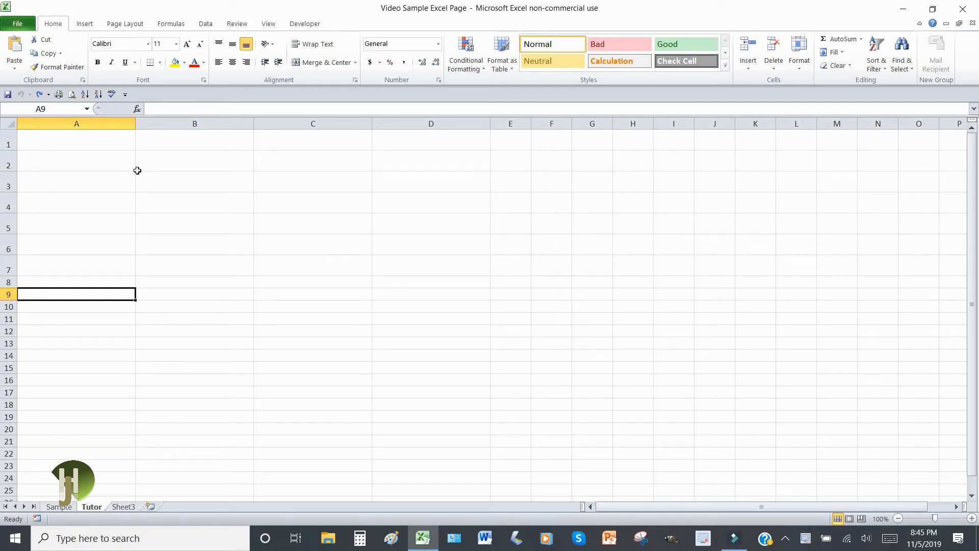
pyautogui.click(110, 140)
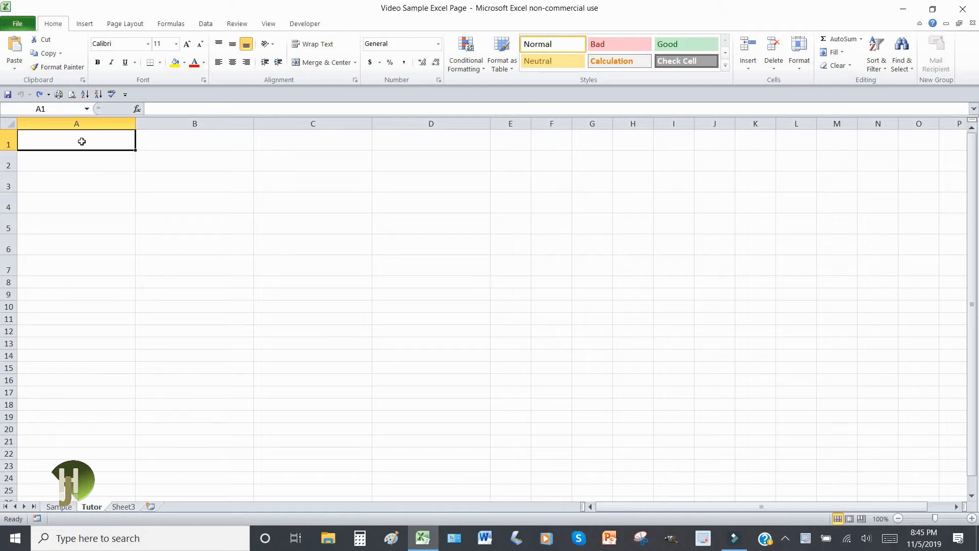
pyautogui.moveTo(118, 141); pyautogui.dragTo(403, 146)
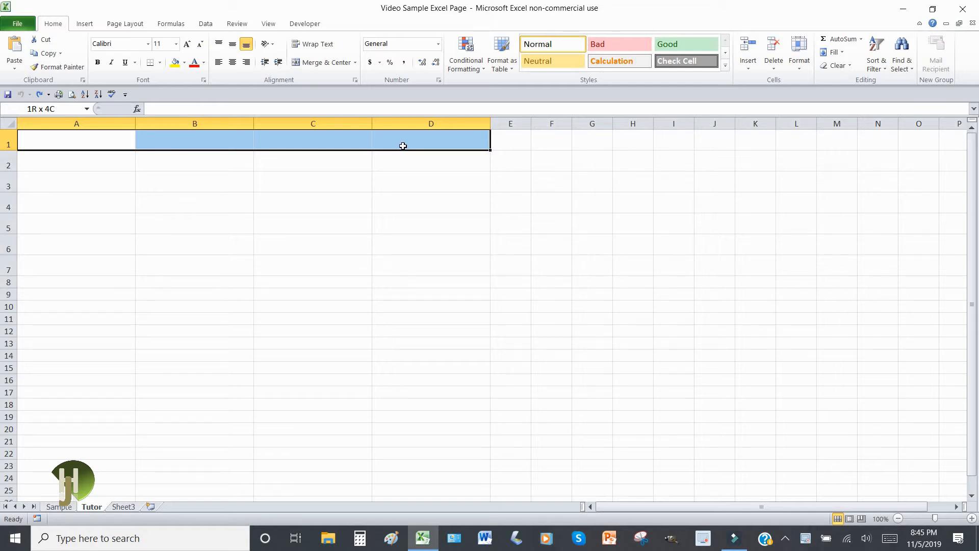
pyautogui.moveTo(403, 145); pyautogui.dragTo(394, 239)
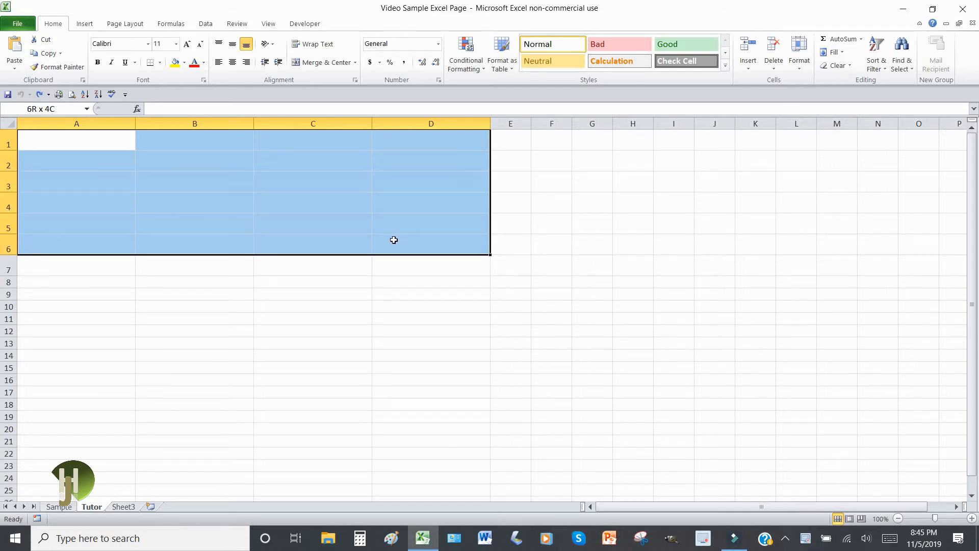
pyautogui.moveTo(394, 239); pyautogui.dragTo(394, 240)
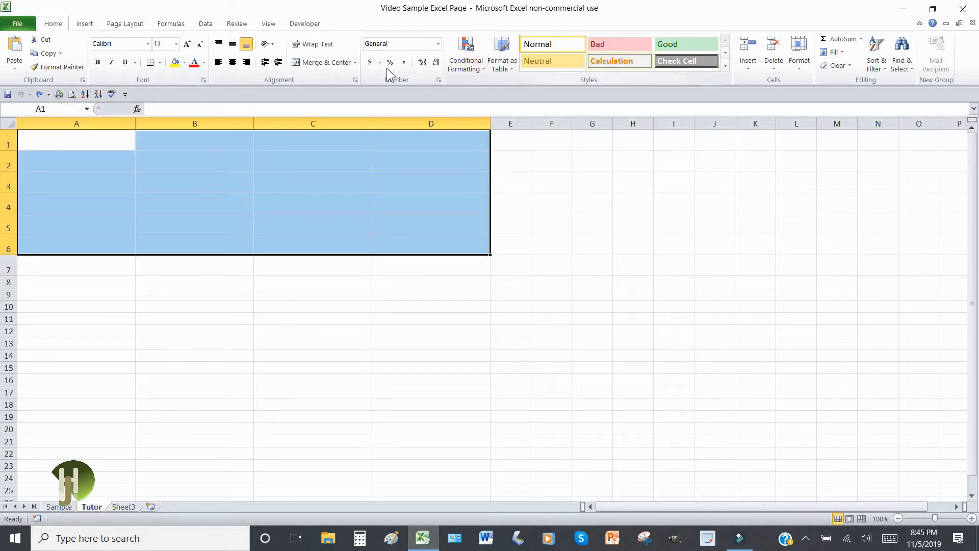
# - Apply outline and inside borders to cells A1:D6 through the cell formatting settings, and undo them
pyautogui.click(204, 80)
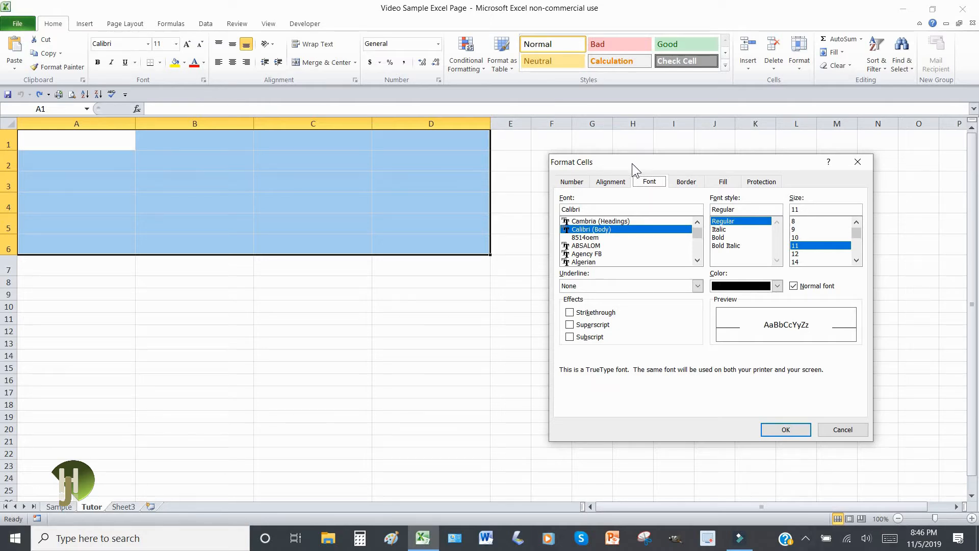
pyautogui.click(687, 183)
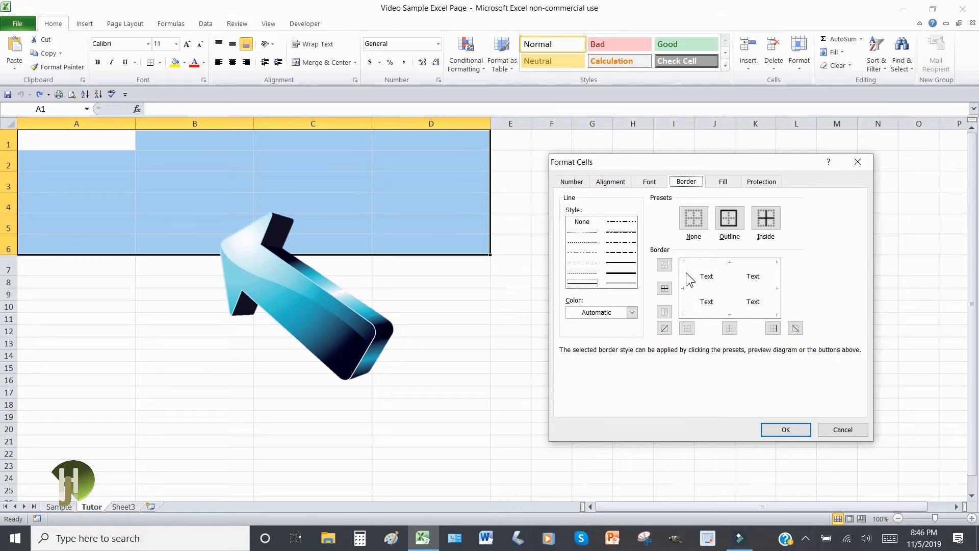
pyautogui.click(728, 222)
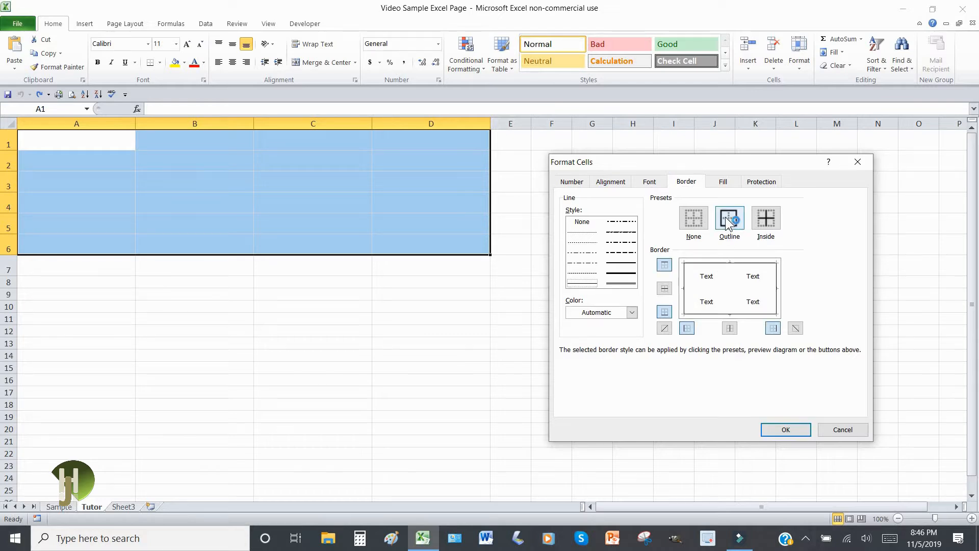
pyautogui.click(769, 226)
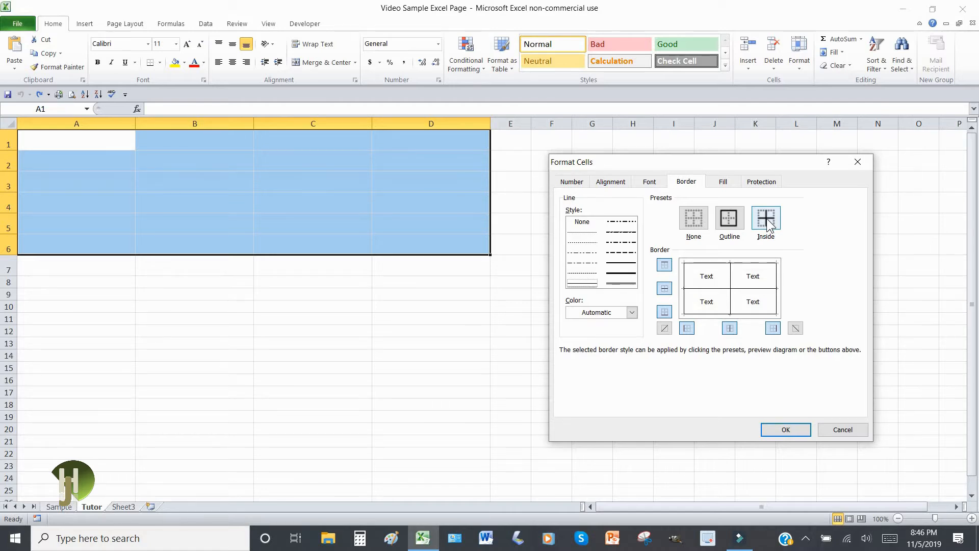
pyautogui.click(788, 430)
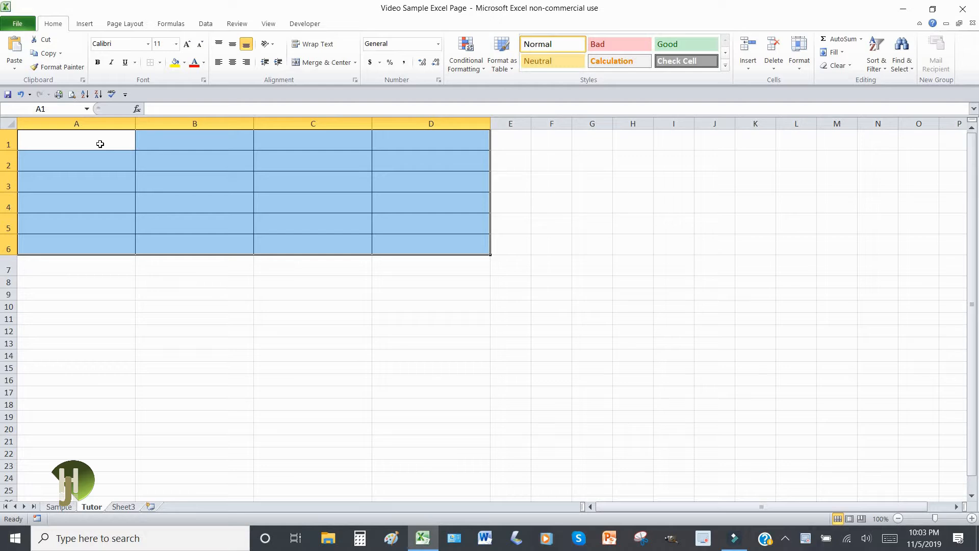
pyautogui.click(21, 95)
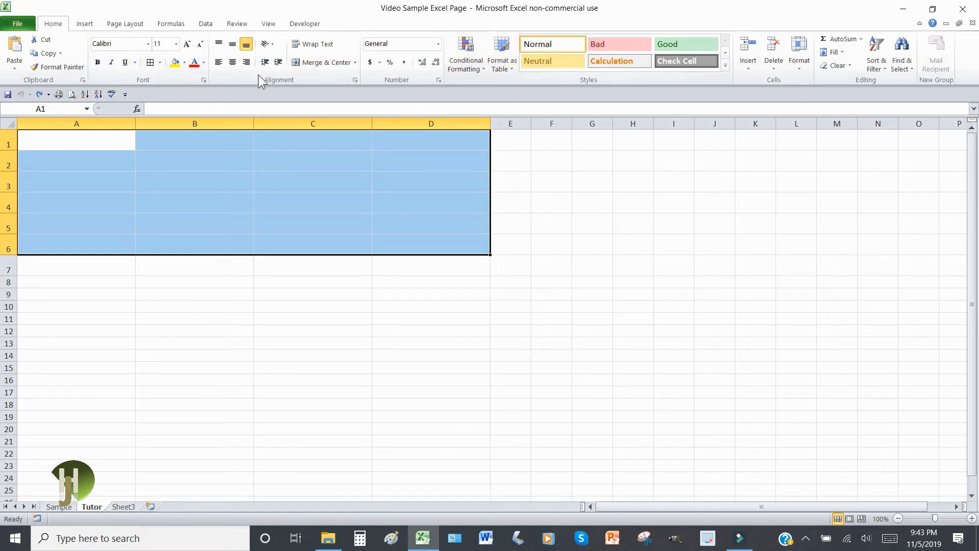
# - Apply the All Borders preset to cells A1:D6
pyautogui.click(152, 67)
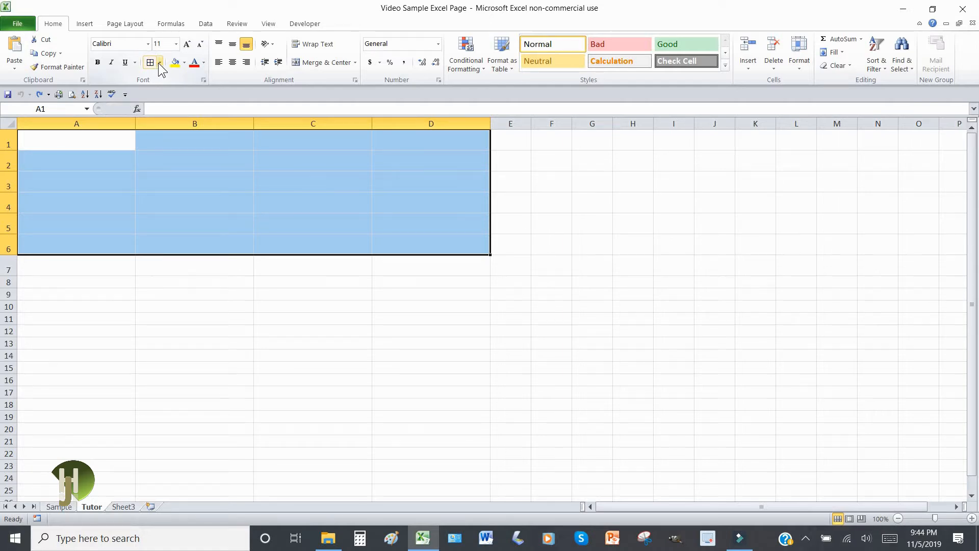
pyautogui.click(160, 63)
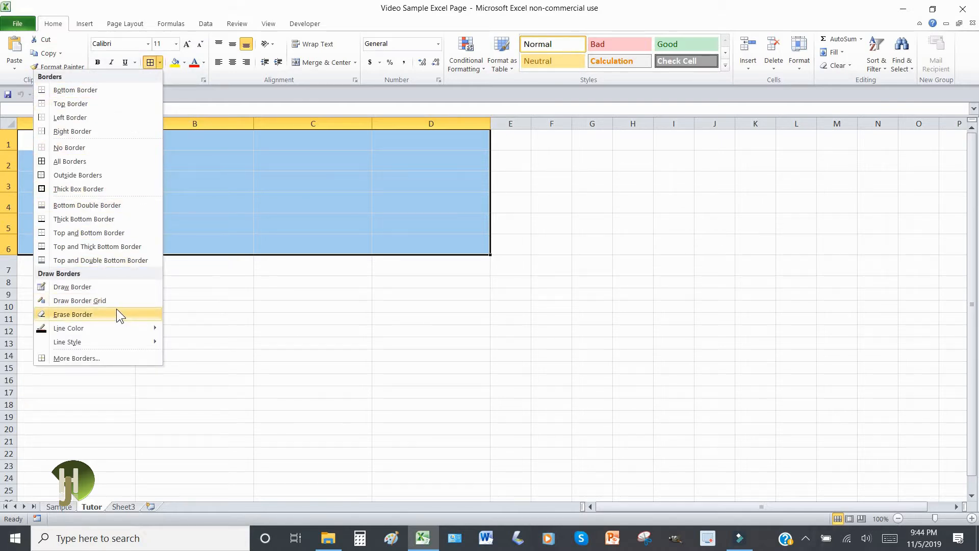
pyautogui.click(112, 165)
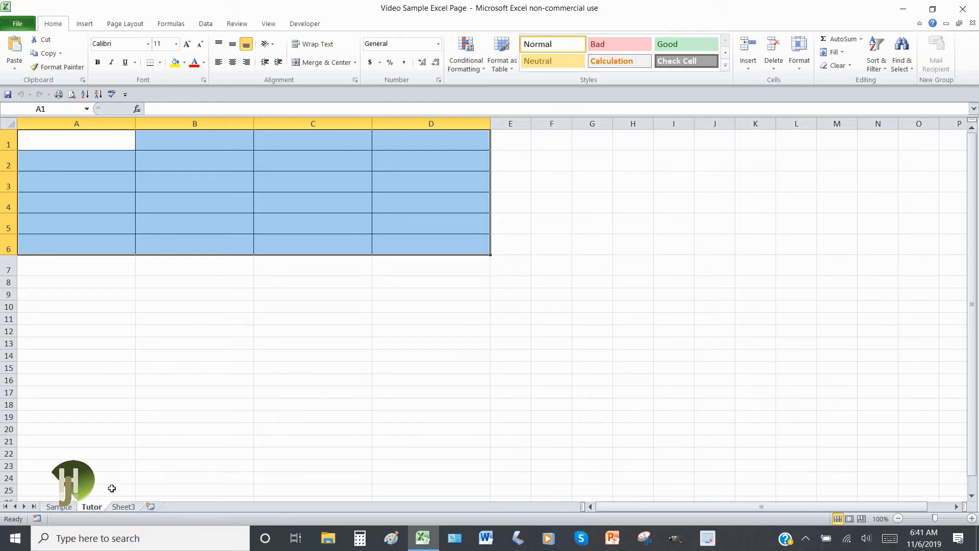
# - Compare the separate cells of the Pens row with the merged title cell on the Sample sheet
pyautogui.click(56, 508)
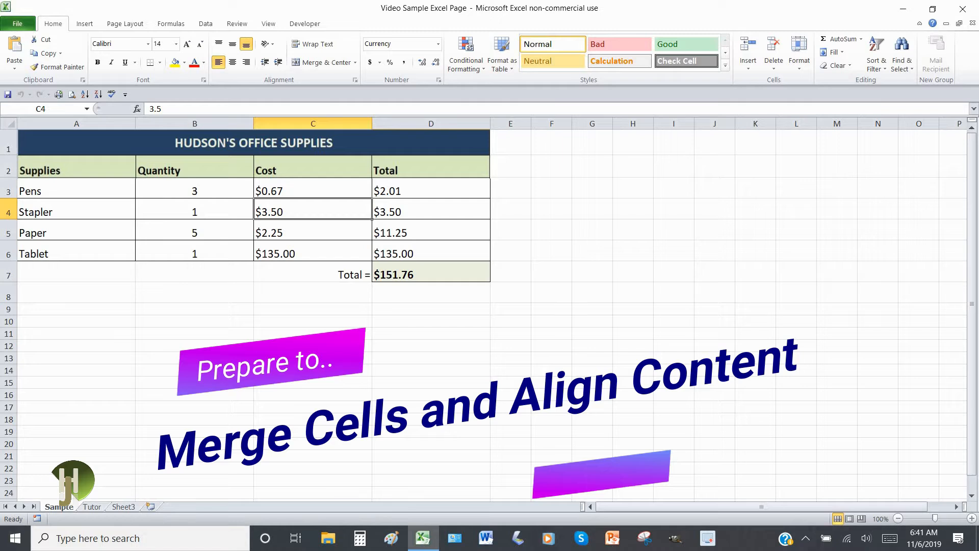
pyautogui.click(88, 189)
pyautogui.moveTo(95, 192); pyautogui.dragTo(408, 189)
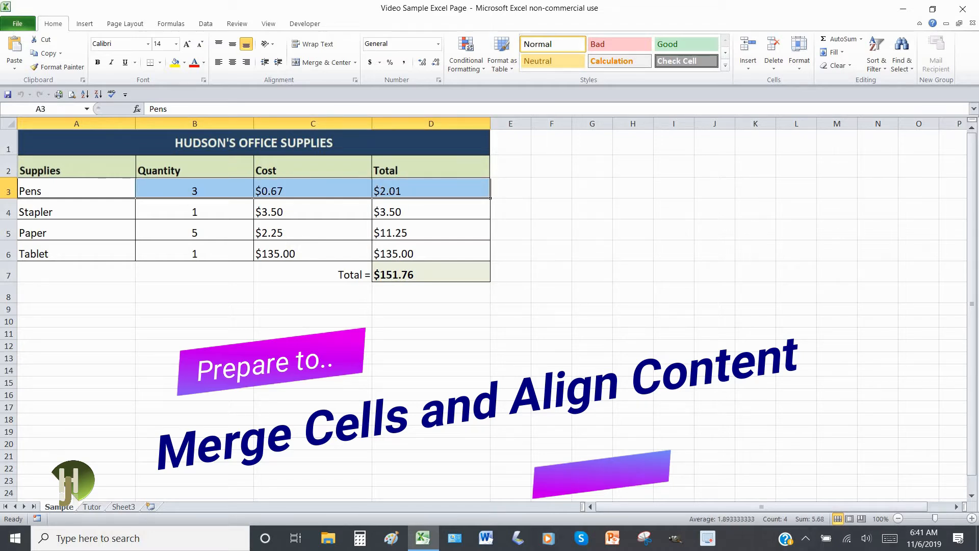
pyautogui.click(254, 143)
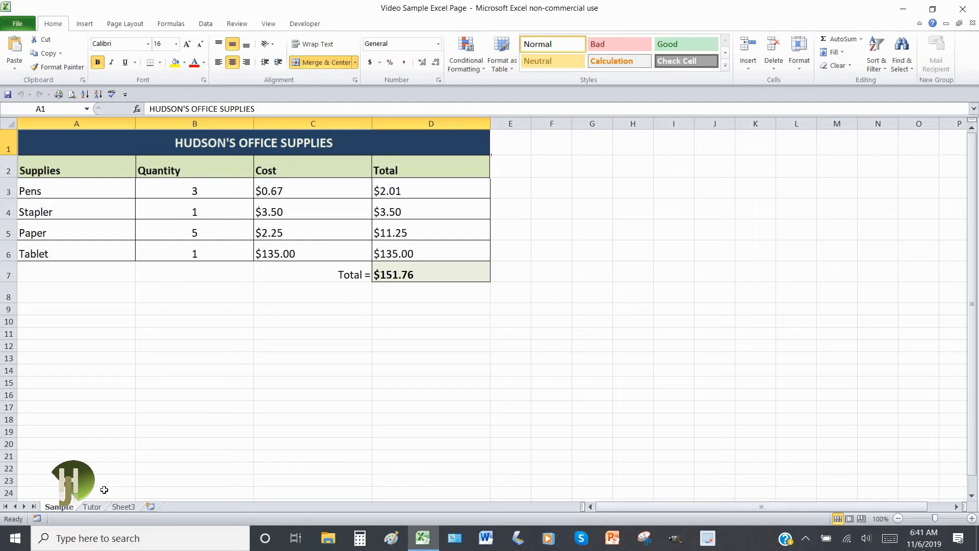
# - Merge cells A1:D1 on the Tutor sheet through the alignment settings, keeping the text direction at Context
pyautogui.click(92, 507)
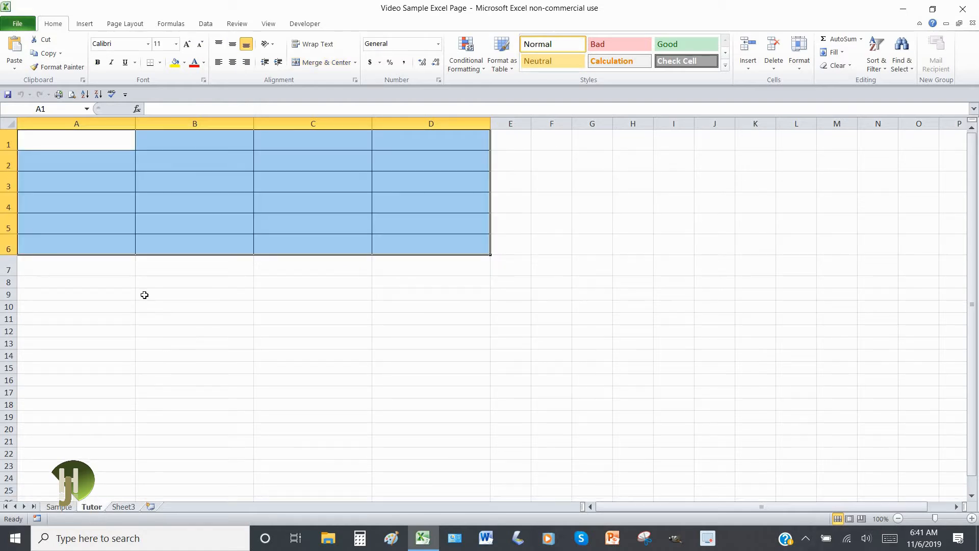
pyautogui.click(84, 142)
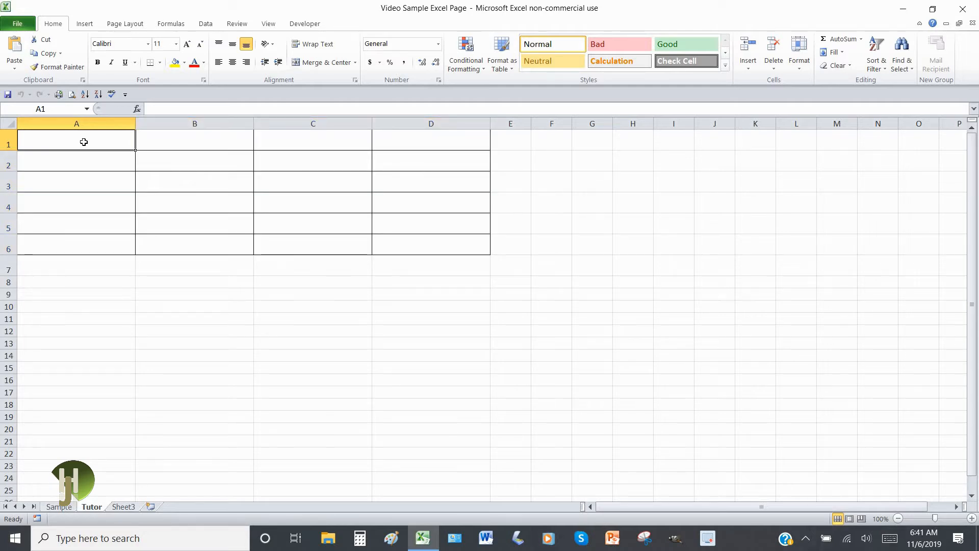
pyautogui.moveTo(84, 142); pyautogui.dragTo(412, 141)
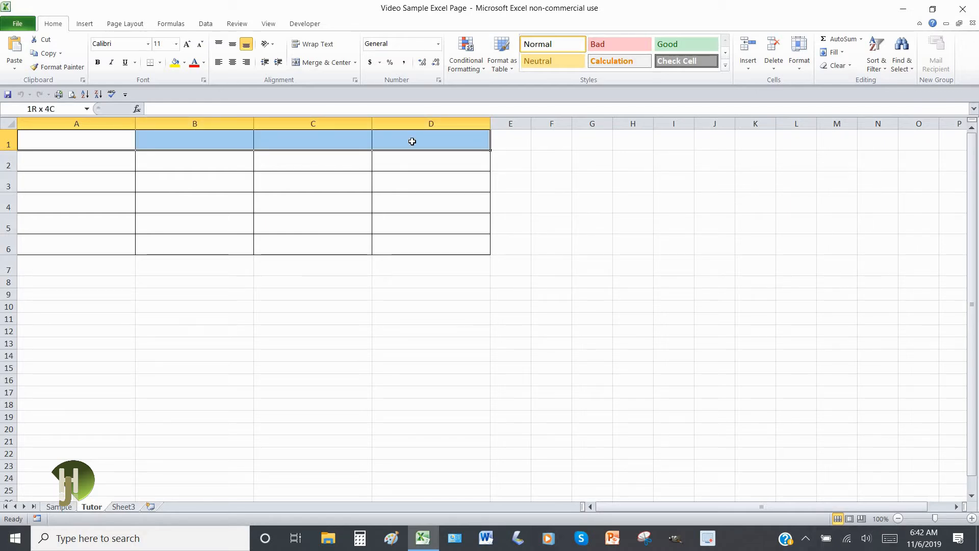
pyautogui.moveTo(412, 141); pyautogui.dragTo(413, 141)
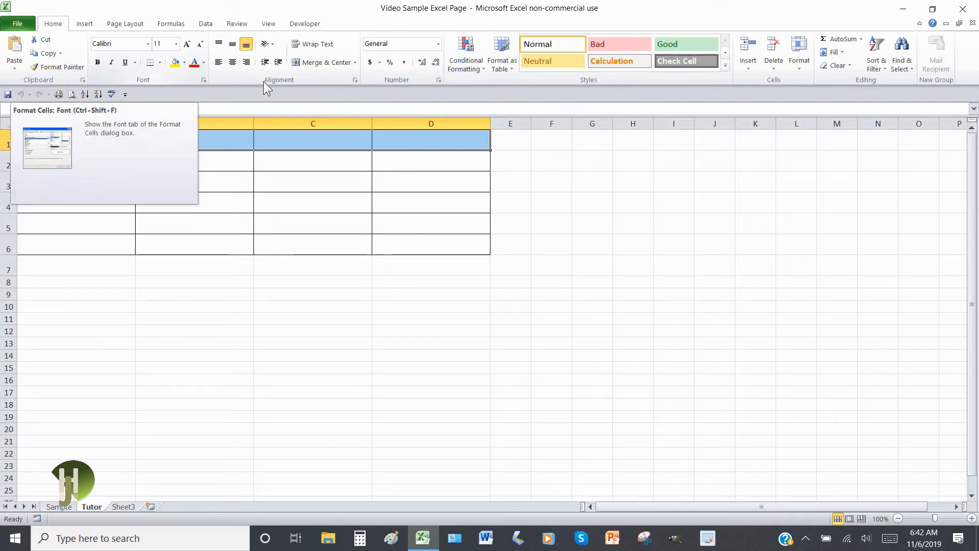
pyautogui.click(354, 80)
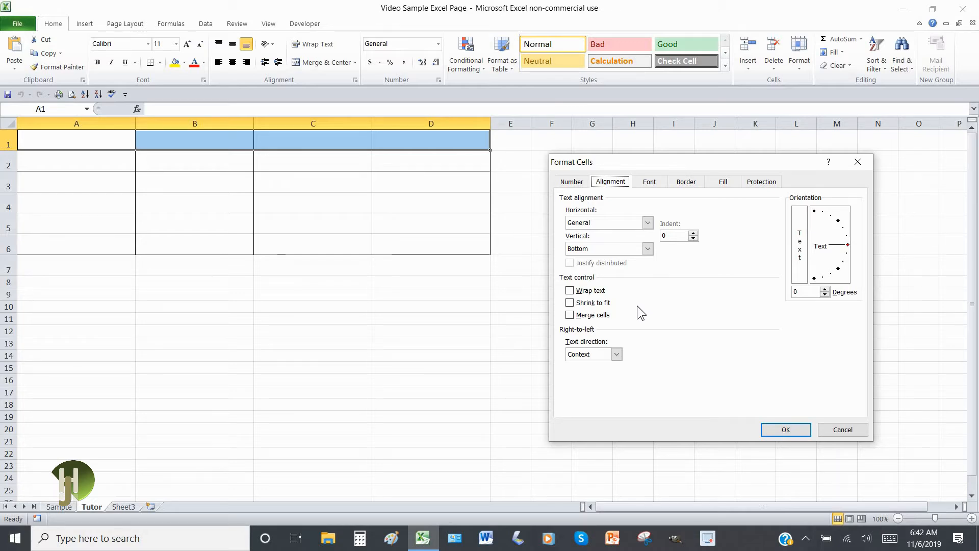
pyautogui.click(571, 317)
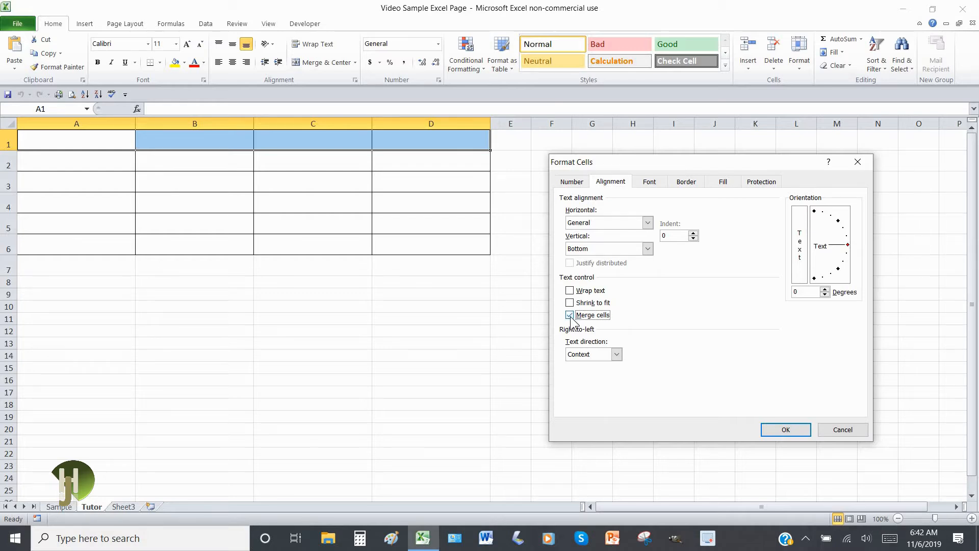
pyautogui.click(616, 356)
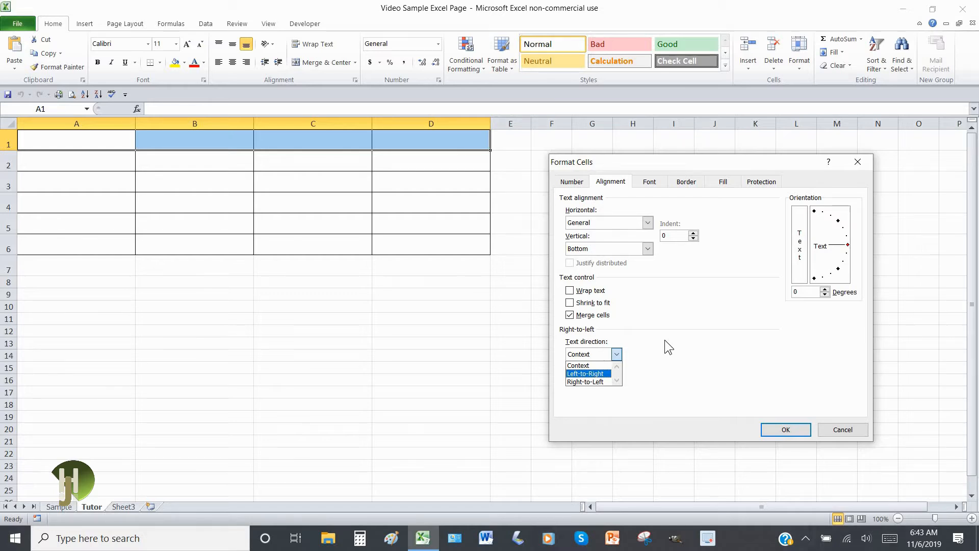
pyautogui.click(616, 356)
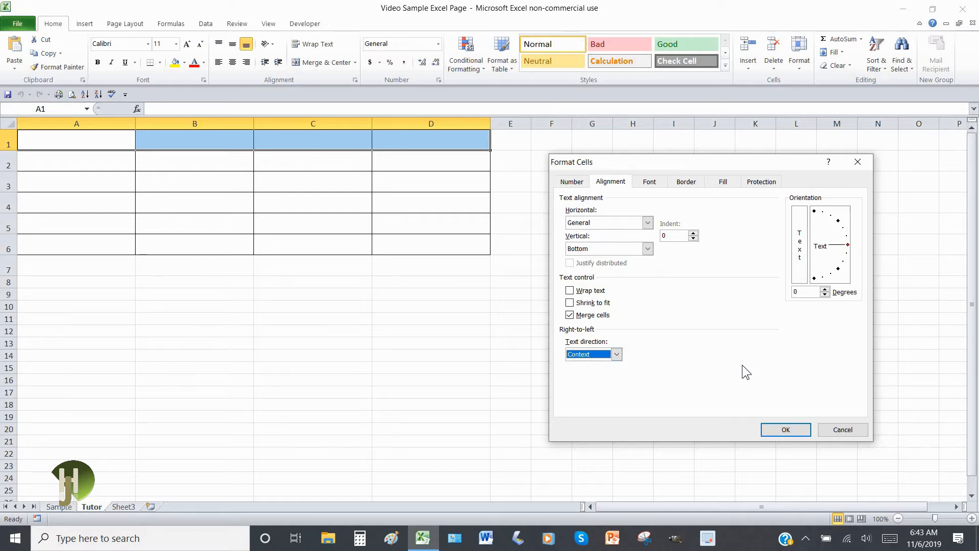
pyautogui.click(779, 425)
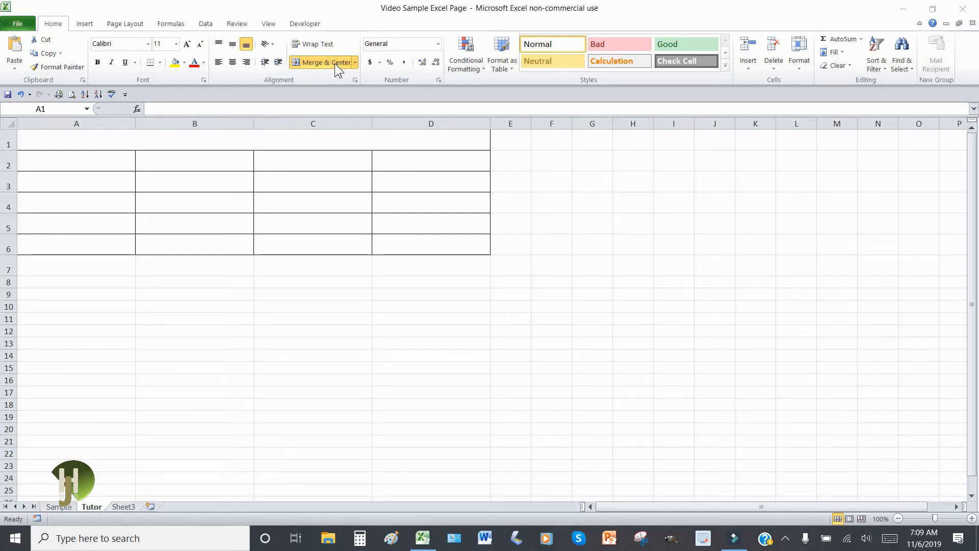
# - Enter the test text "vhsvhjdshdashdhsgdjas" in the merged title cell of row 1, and clear it
pyautogui.click(230, 139)
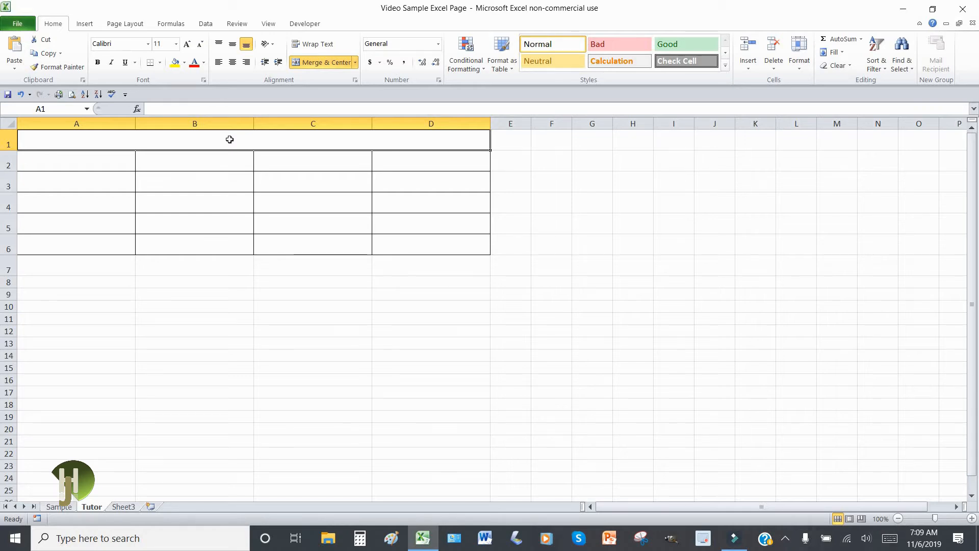
pyautogui.write('vhsvhjdshdashdhsgdjas')
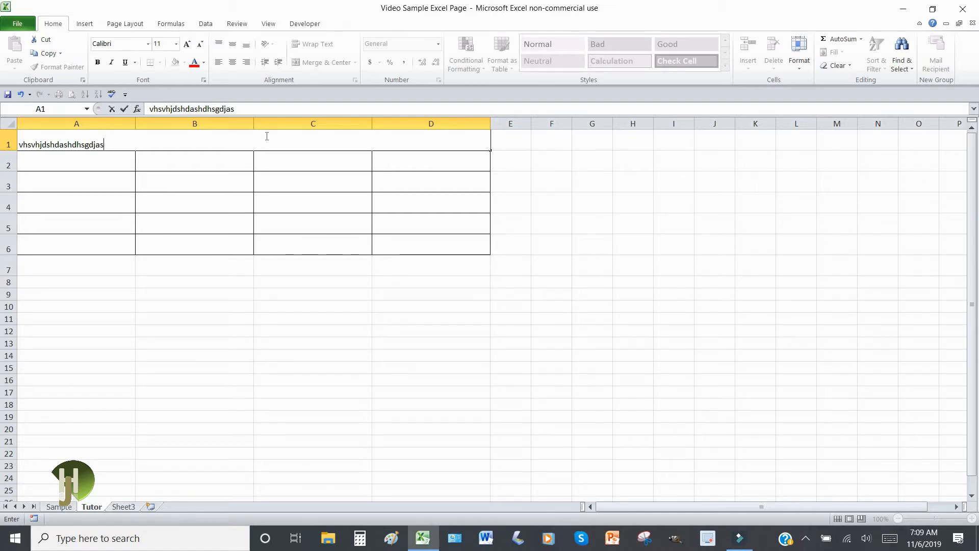
pyautogui.click(619, 184)
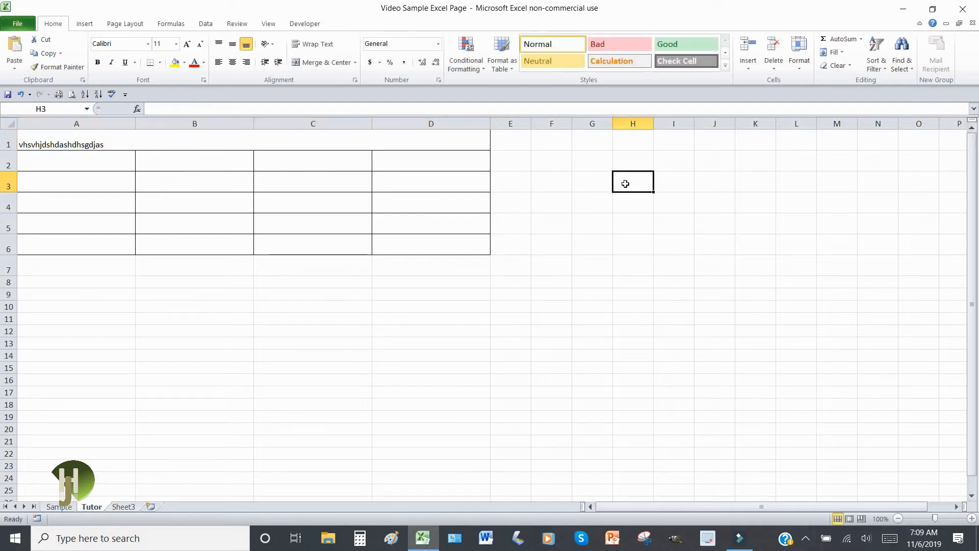
pyautogui.click(117, 142)
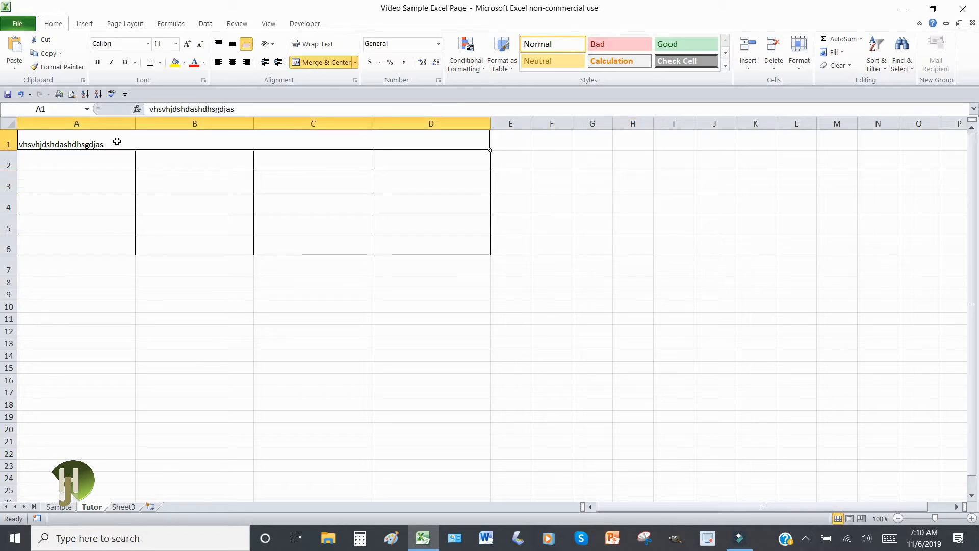
pyautogui.press('Delete')
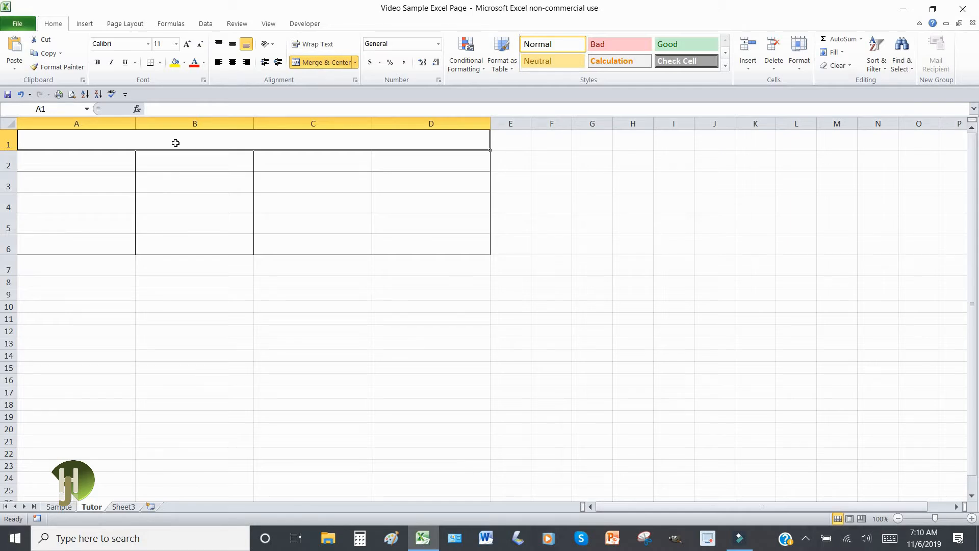
# - Enter the test text "dhsjkhdkjashdkjshdkjshak" in the merged title cell of row 1, and replace it with "cm,ds c,m ,md s"
pyautogui.write('dhsjkhdkjashdkjshdkjshak')
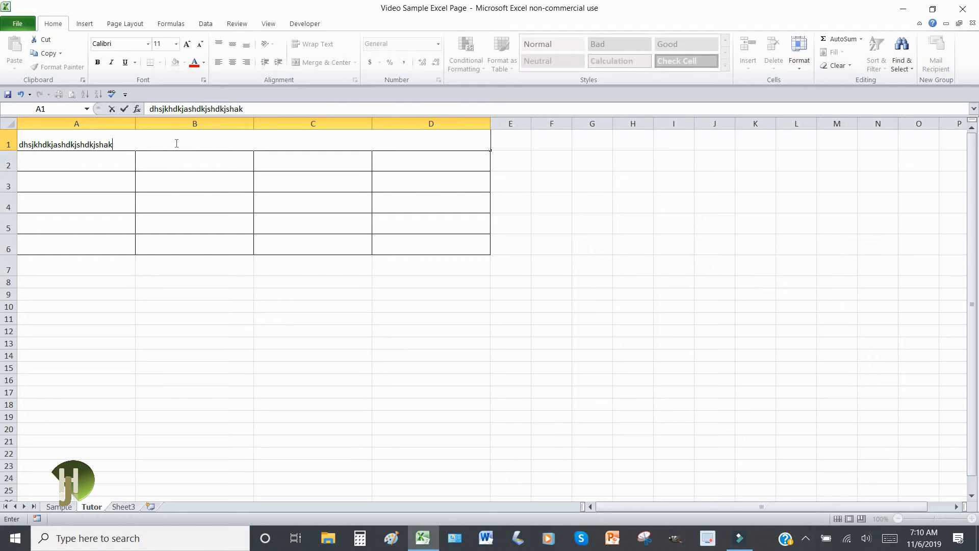
pyautogui.click(529, 204)
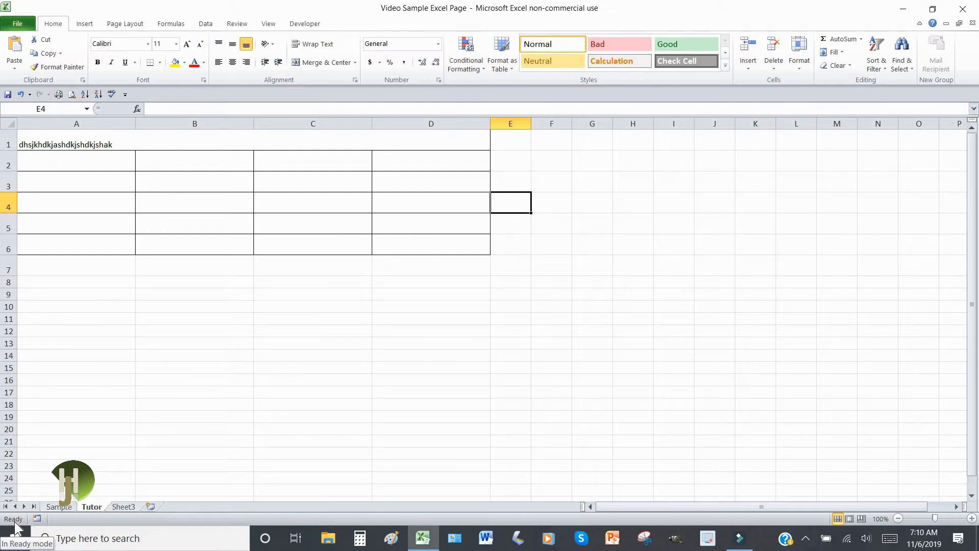
pyautogui.click(154, 142)
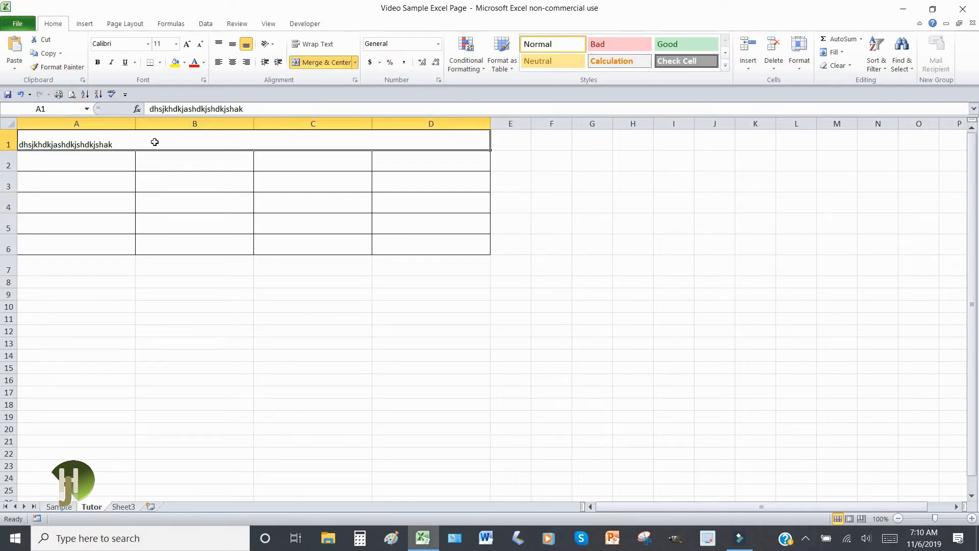
pyautogui.write('cm,ds c,m ,md s')
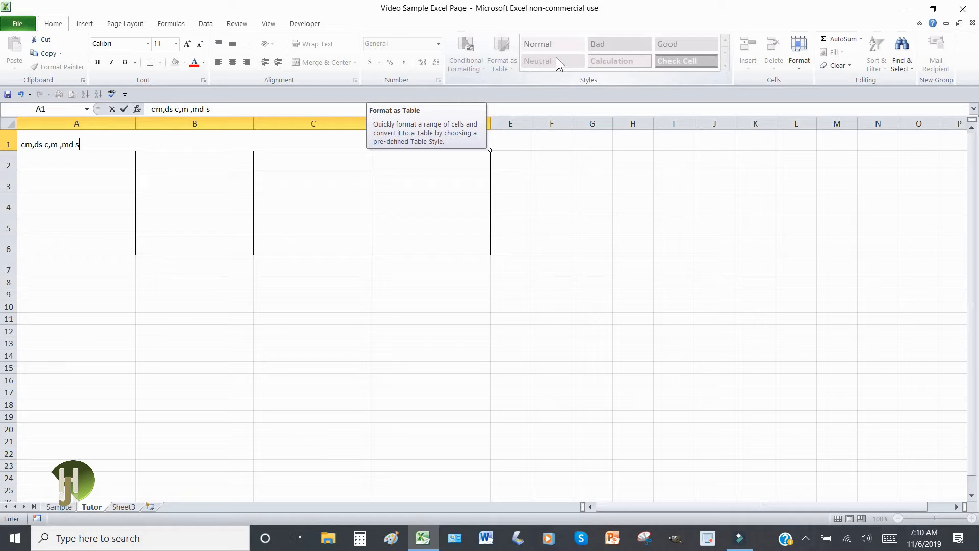
pyautogui.click(603, 222)
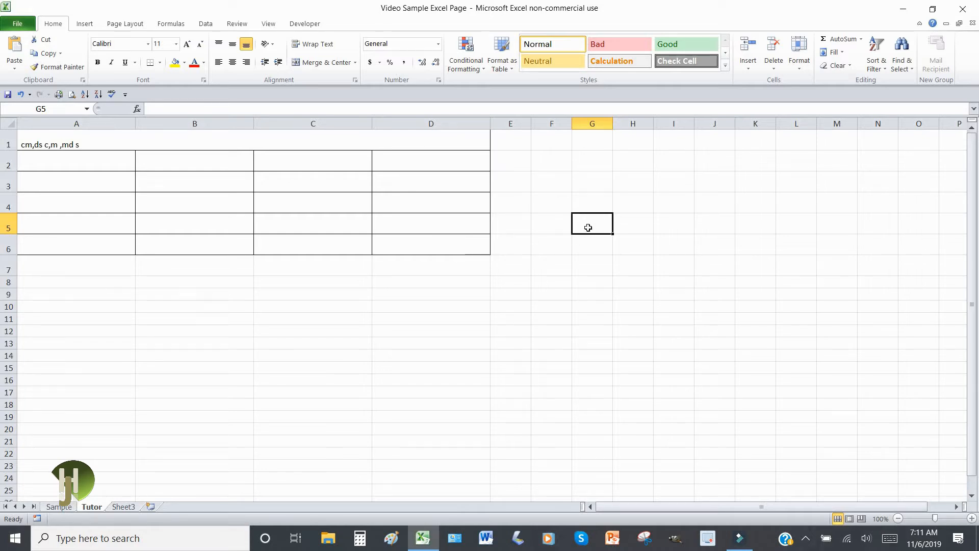
# - Try middle and top vertical alignment on the test text in the merged title cell, ending with bottom alignment
pyautogui.click(221, 140)
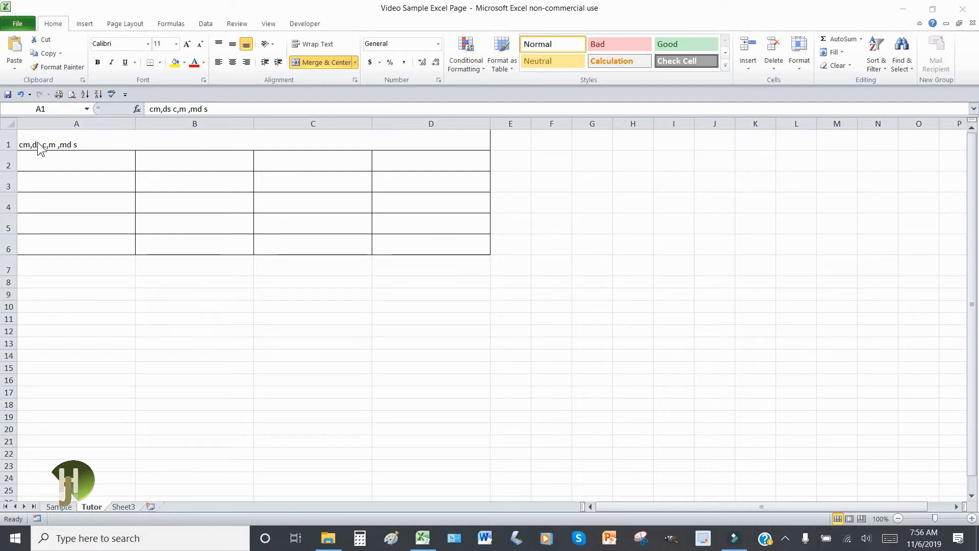
pyautogui.click(233, 43)
pyautogui.click(233, 44)
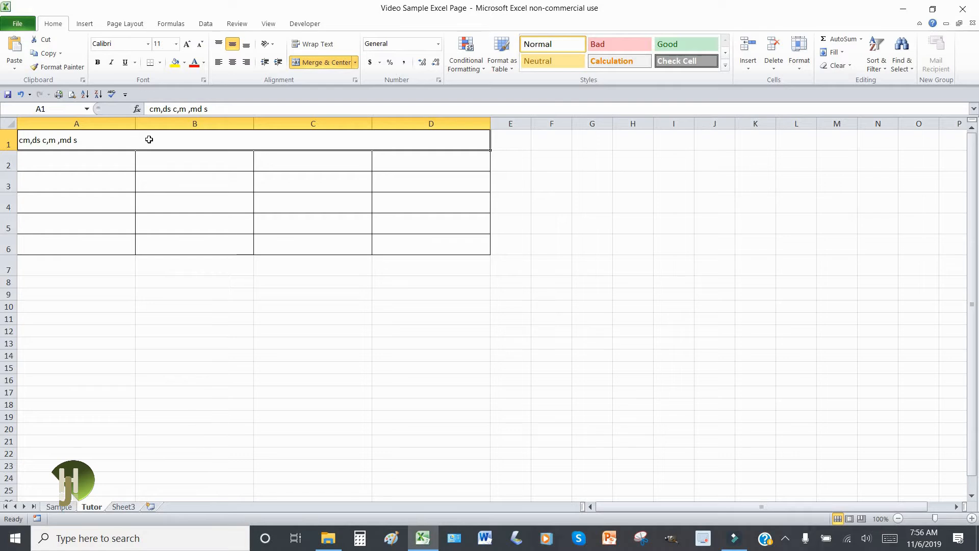
pyautogui.click(219, 46)
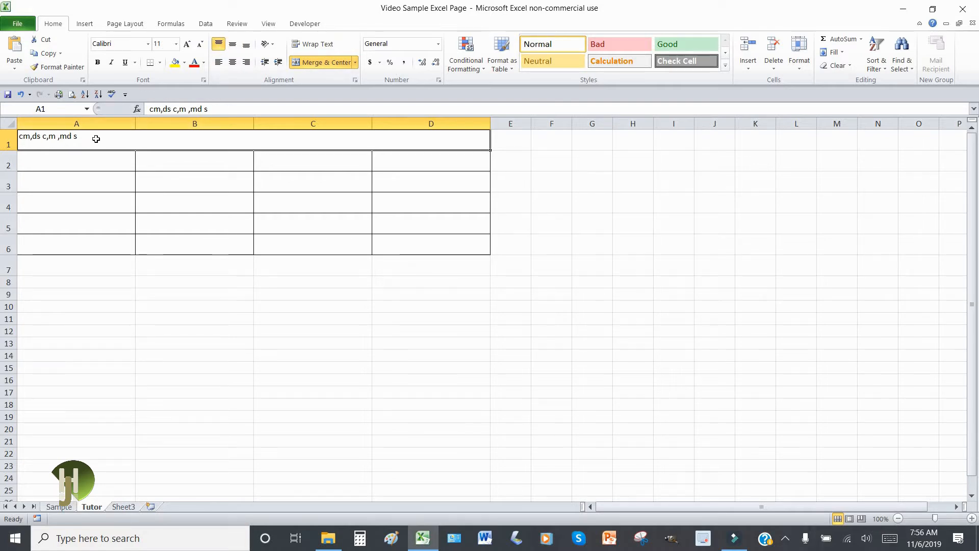
pyautogui.click(246, 45)
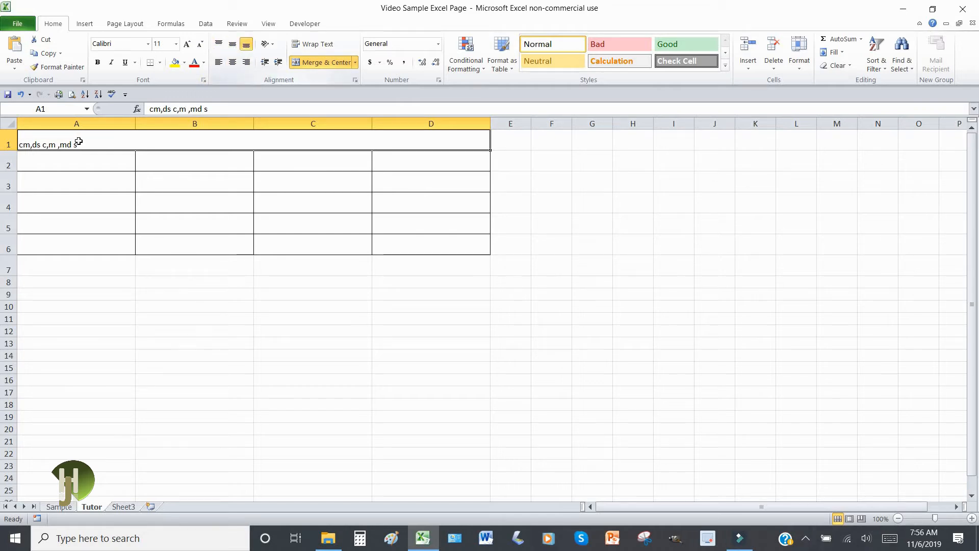
# - Try center, right and left horizontal alignment on the test text, finish with center, and compare with the title on the Sample sheet
pyautogui.click(233, 63)
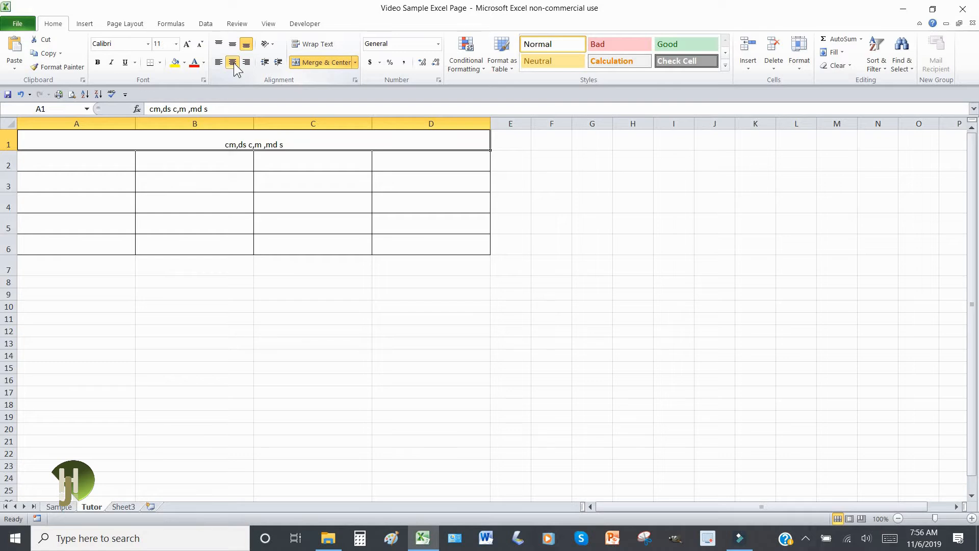
pyautogui.click(246, 63)
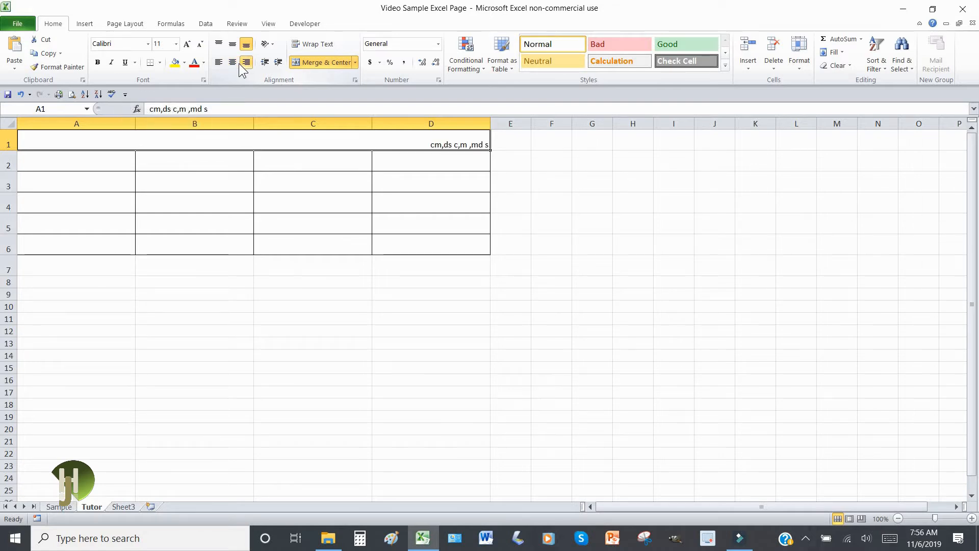
pyautogui.click(218, 64)
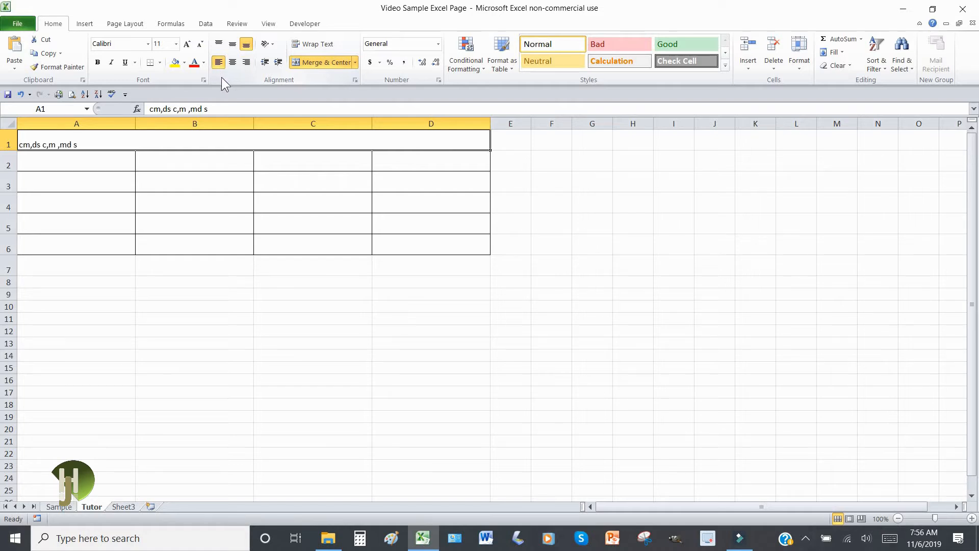
pyautogui.click(233, 65)
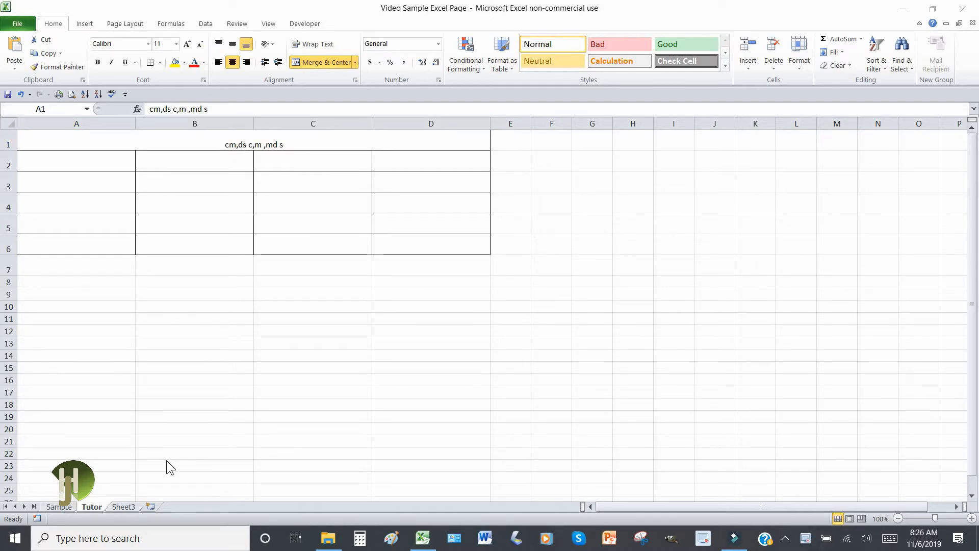
pyautogui.click(58, 506)
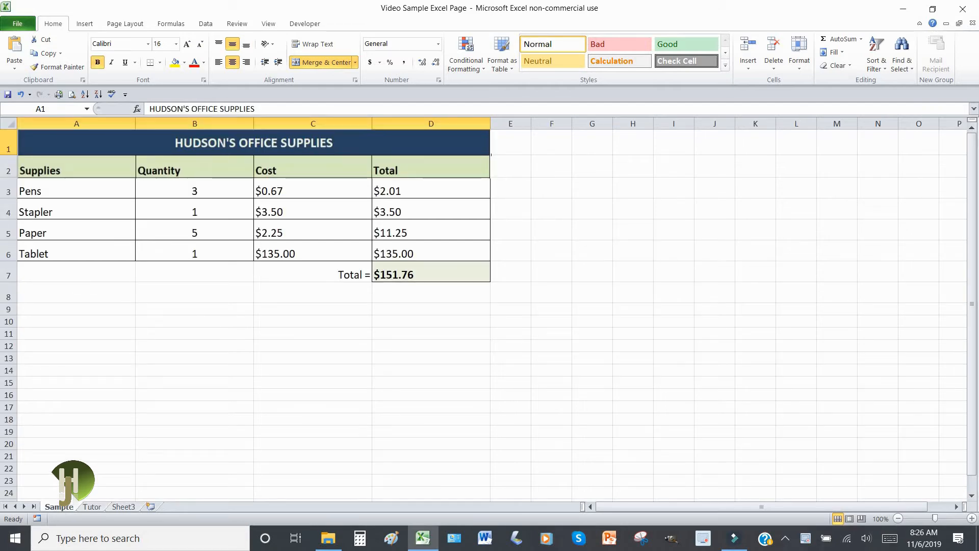
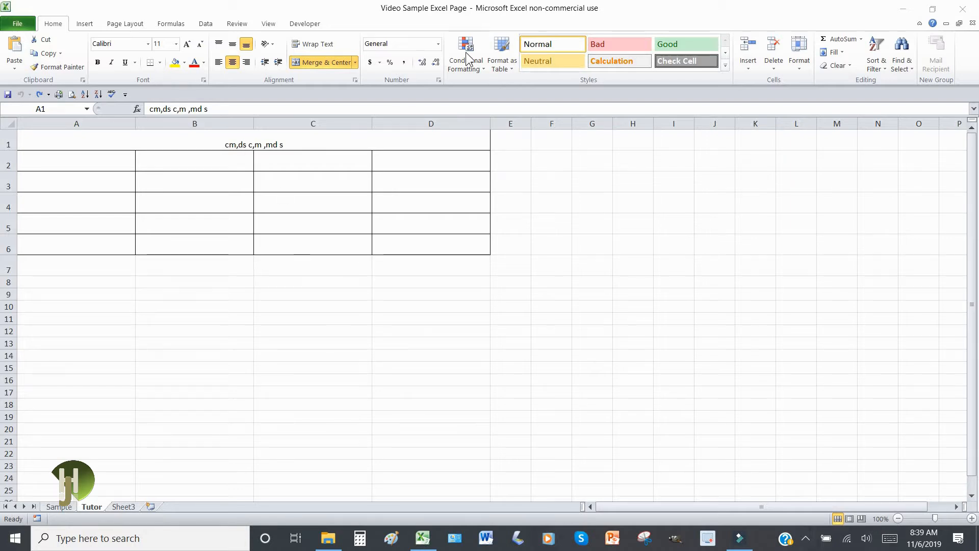
# - Clear the test text from the title cell on the Tutor sheet and unmerge cells A1:D1
pyautogui.click(209, 142)
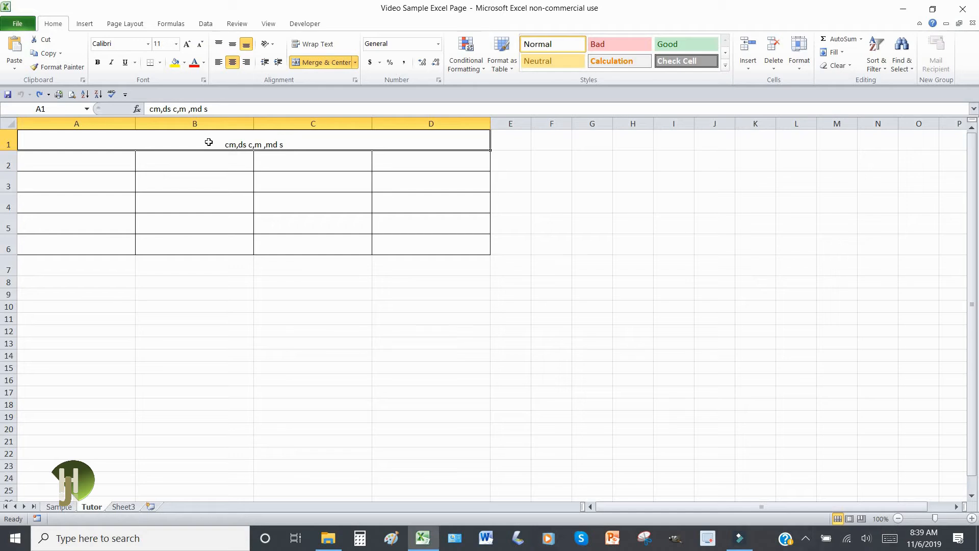
pyautogui.press('Delete')
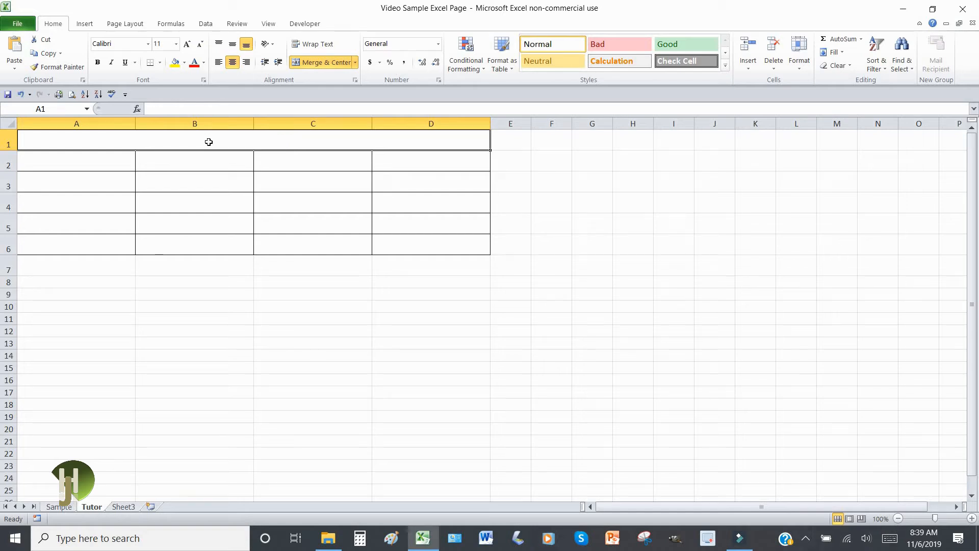
pyautogui.click(317, 62)
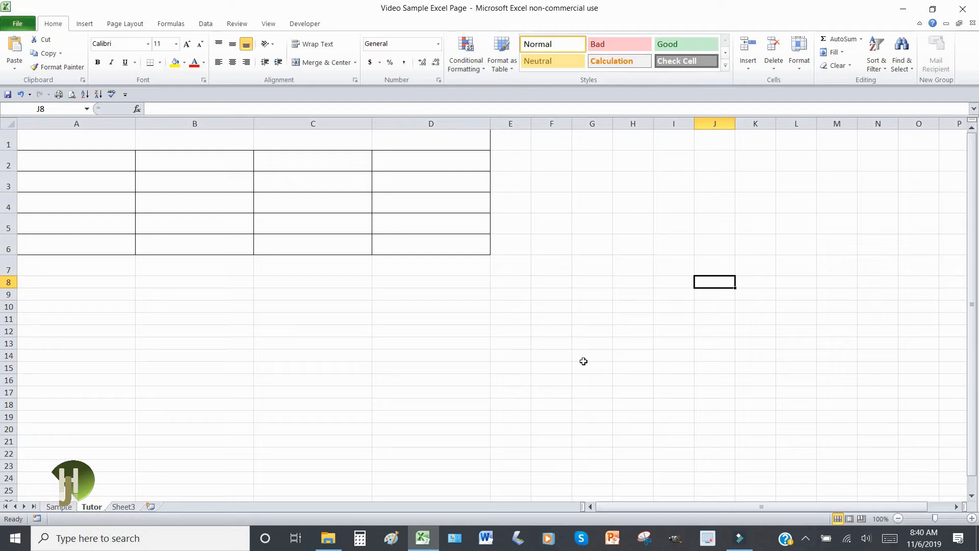
# - Merge and center cells A1:D1 with the Merge & Center command, leaving the alignment settings dialog without changes
pyautogui.click(107, 140)
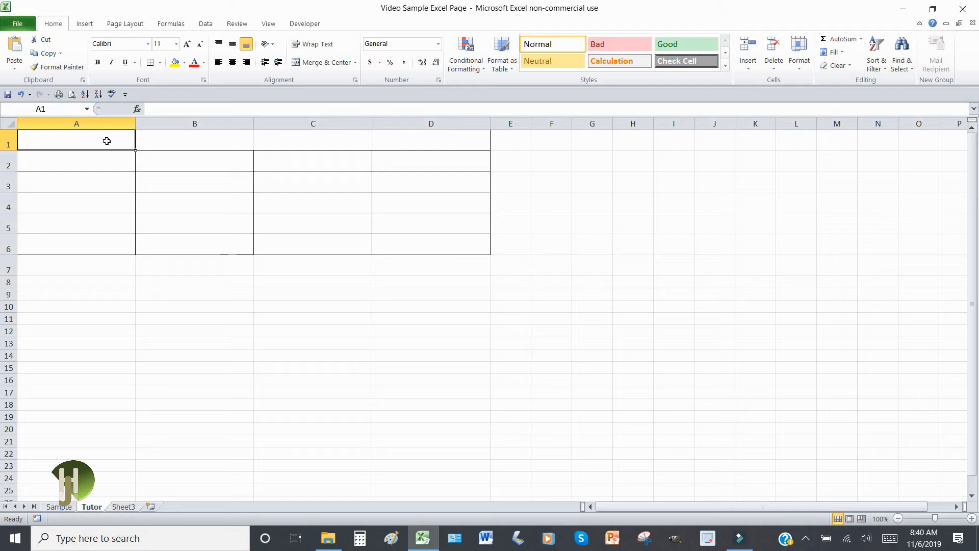
pyautogui.moveTo(115, 141); pyautogui.dragTo(390, 146)
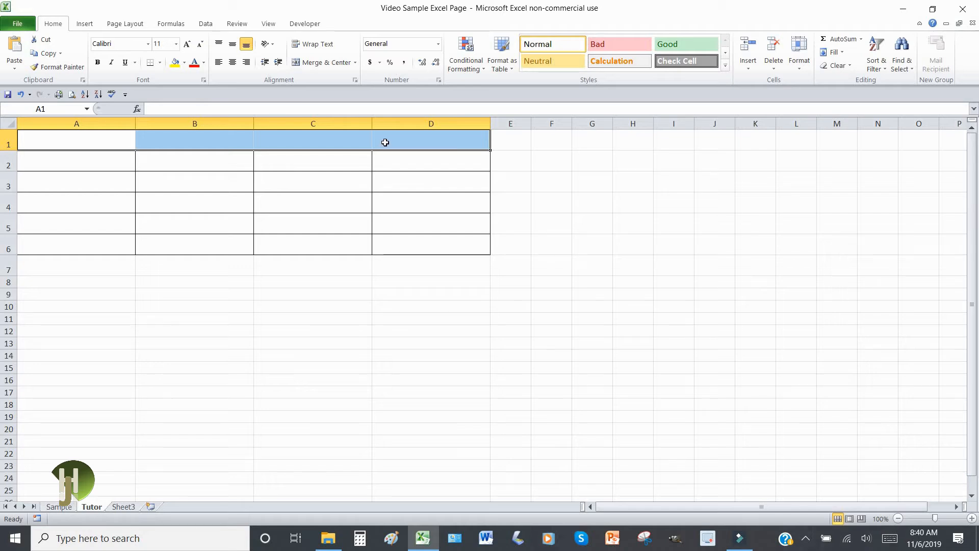
pyautogui.click(354, 80)
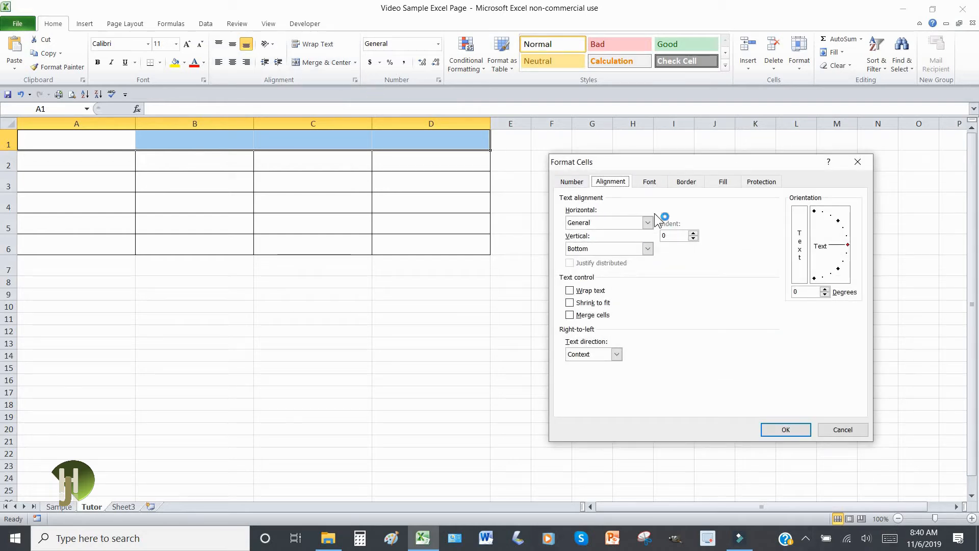
pyautogui.click(840, 431)
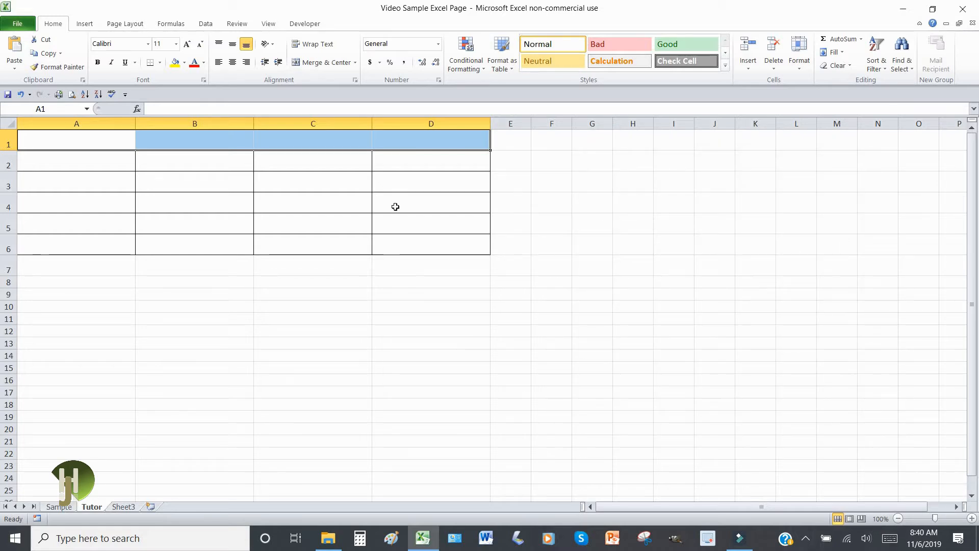
pyautogui.click(313, 64)
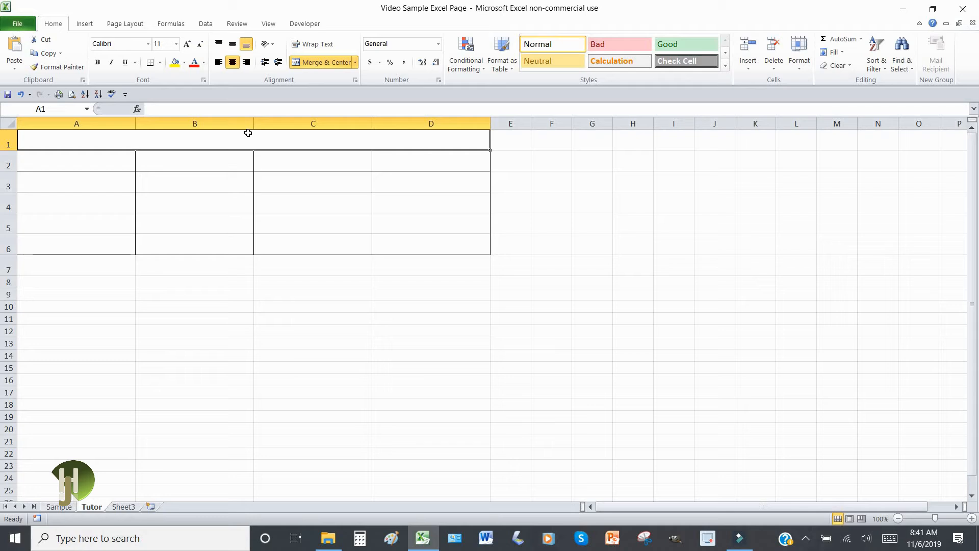
# - Enter the test text "KLDFLHDLJGHDFLJHGJDFLHGJKDFH" in the merged title cell, and clear it
pyautogui.write('KLDFLHDLJGHDFLJHGJDFLHGJKDFH')
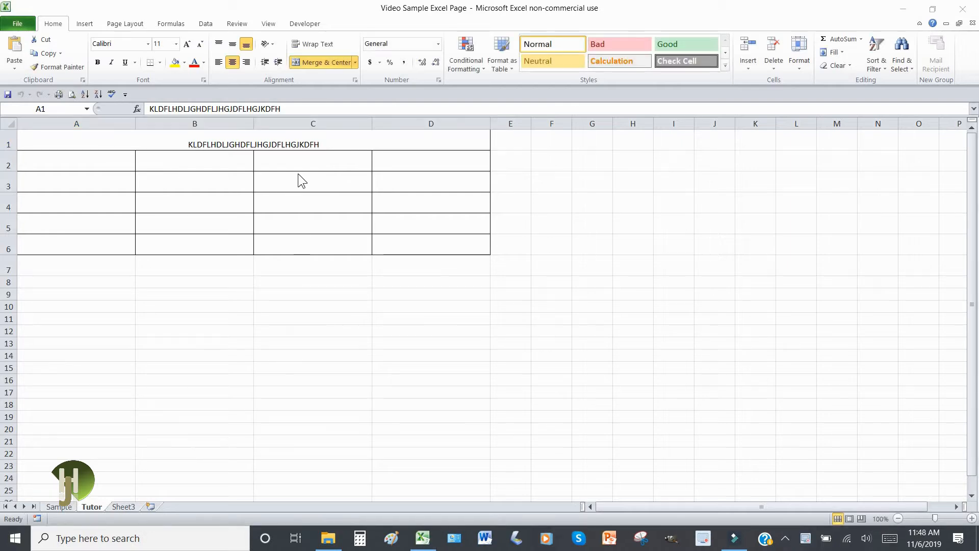
pyautogui.click(320, 136)
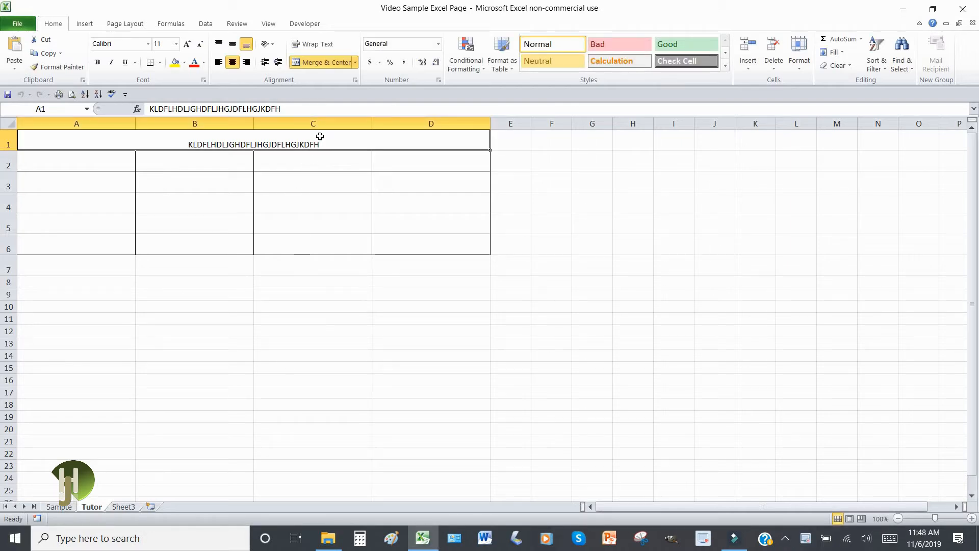
pyautogui.press('Delete')
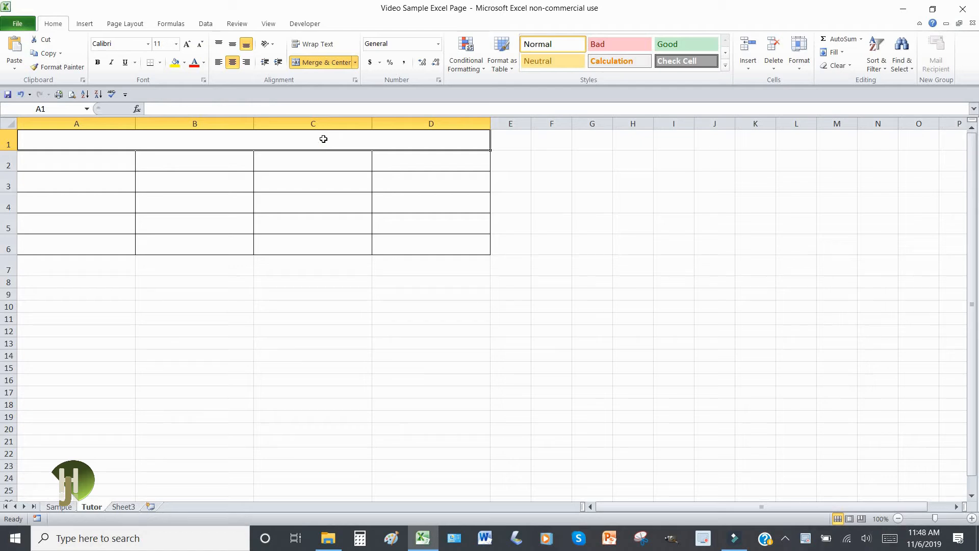
# - Enter the title "HUDSON'S OFFICE SUPPLIES" in the merged cell A1:D1 of the Tutor sheet
pyautogui.write('HU')
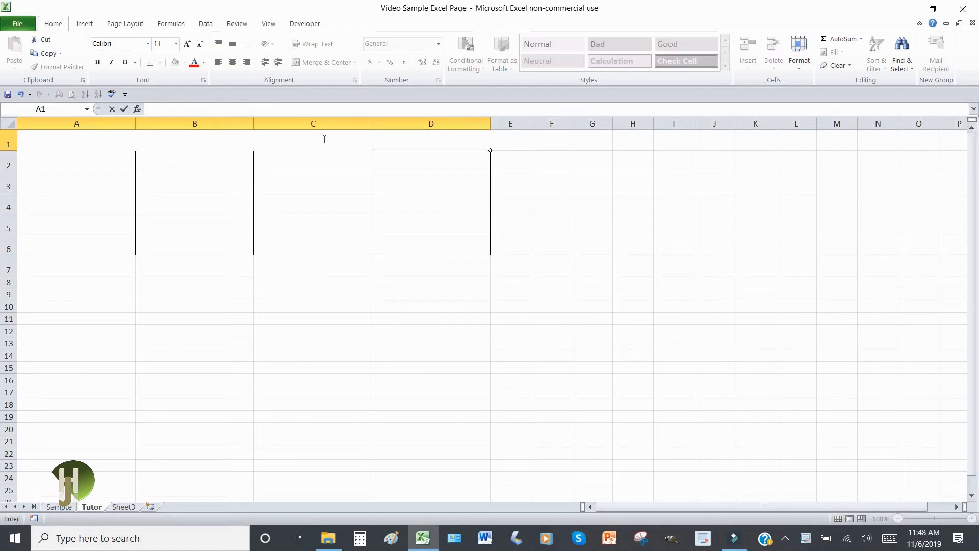
pyautogui.write("DSON'S ")
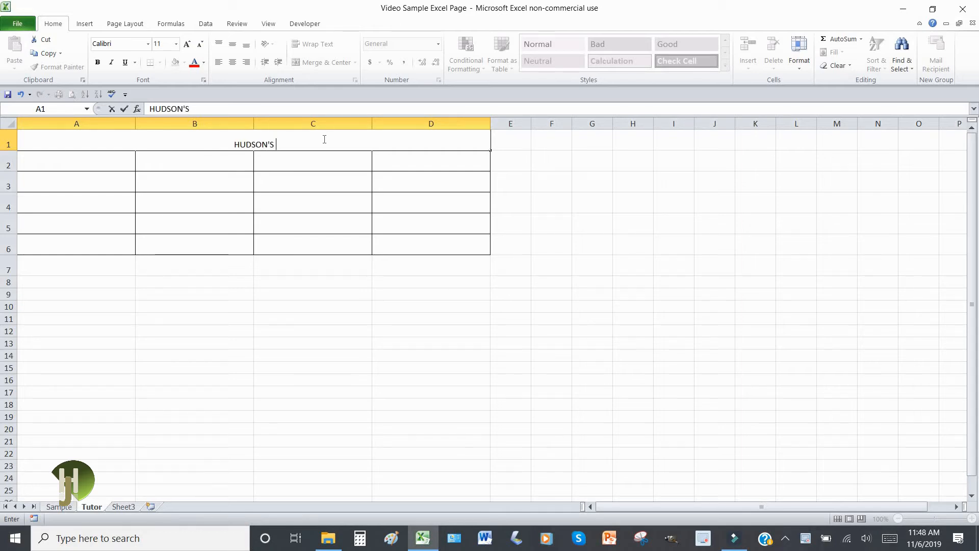
pyautogui.write('OFFICE SUPPLIES')
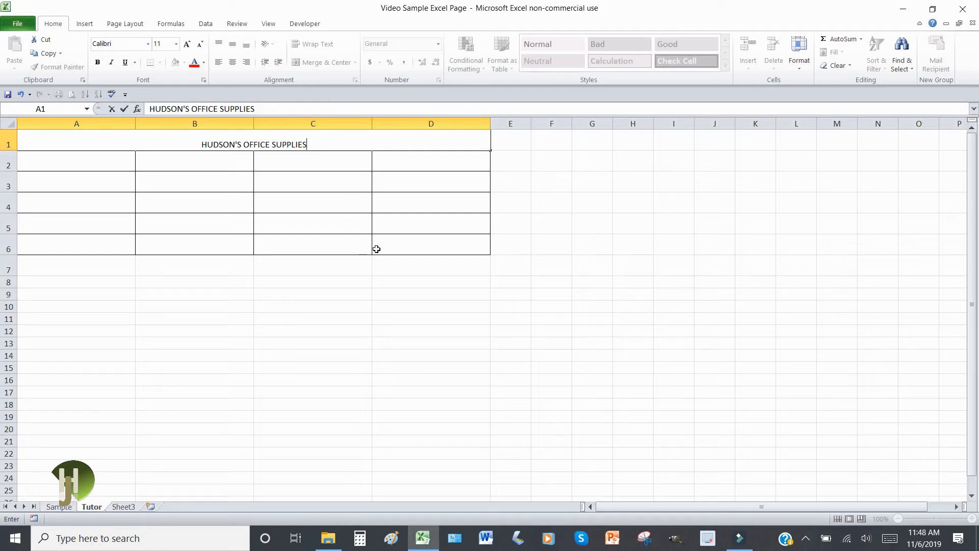
pyautogui.click(589, 218)
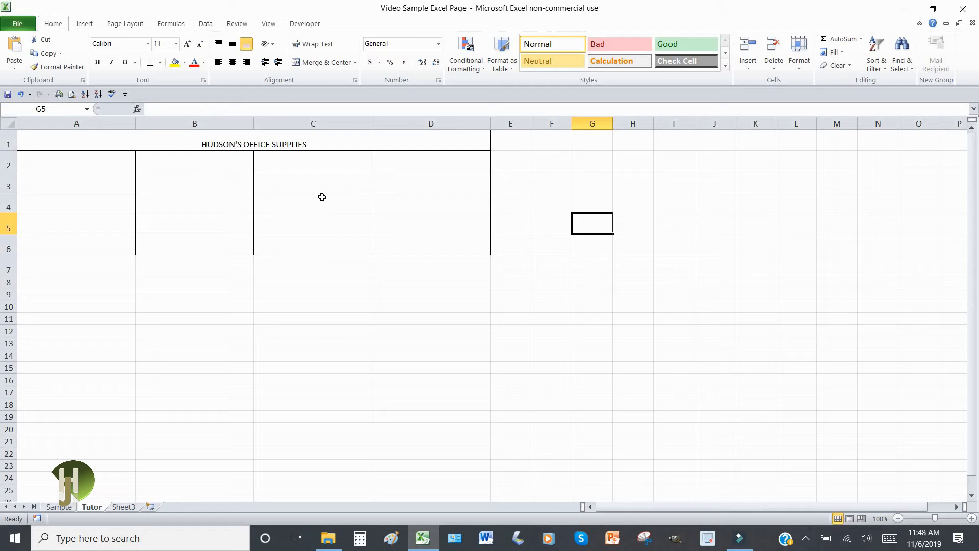
# - Compare the title's text formatting on the Sample sheet with the title on the Tutor sheet
pyautogui.click(60, 507)
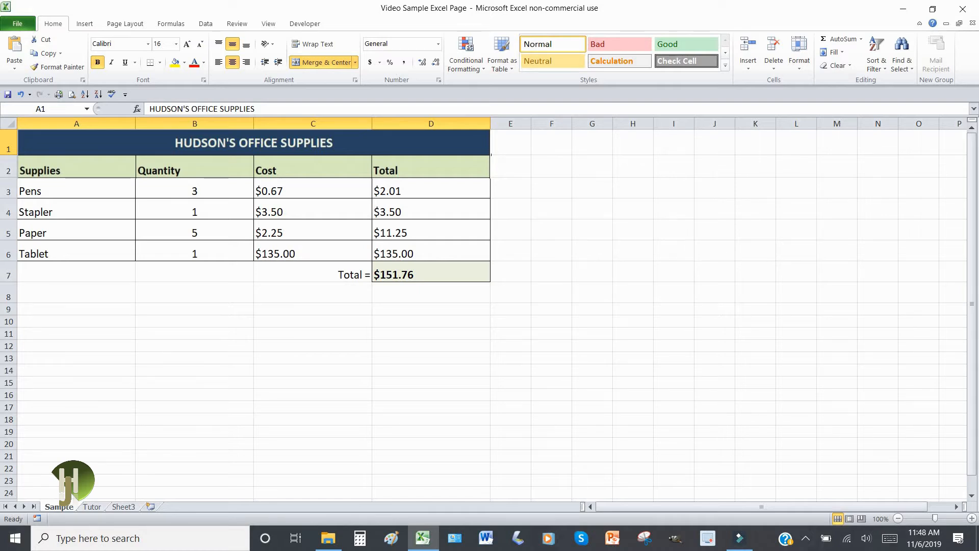
pyautogui.click(92, 509)
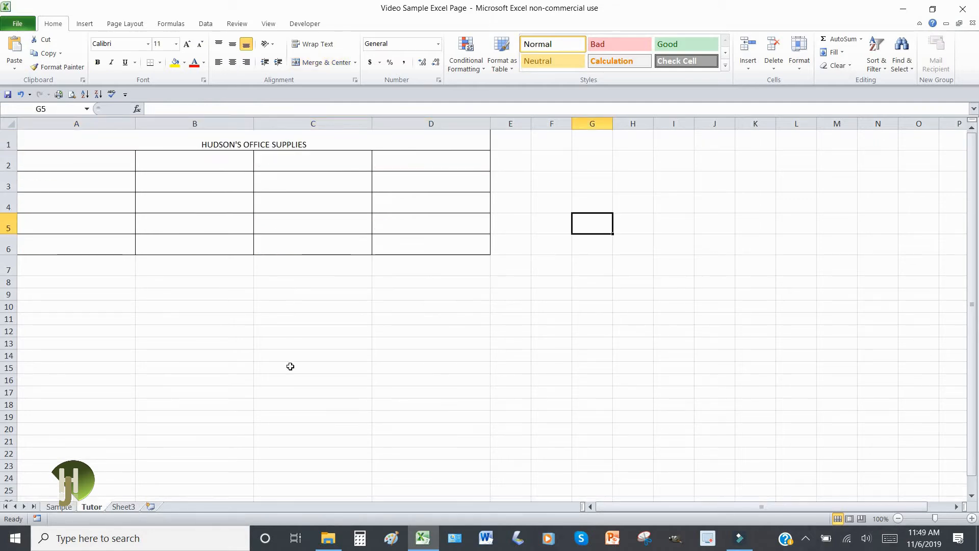
pyautogui.click(597, 269)
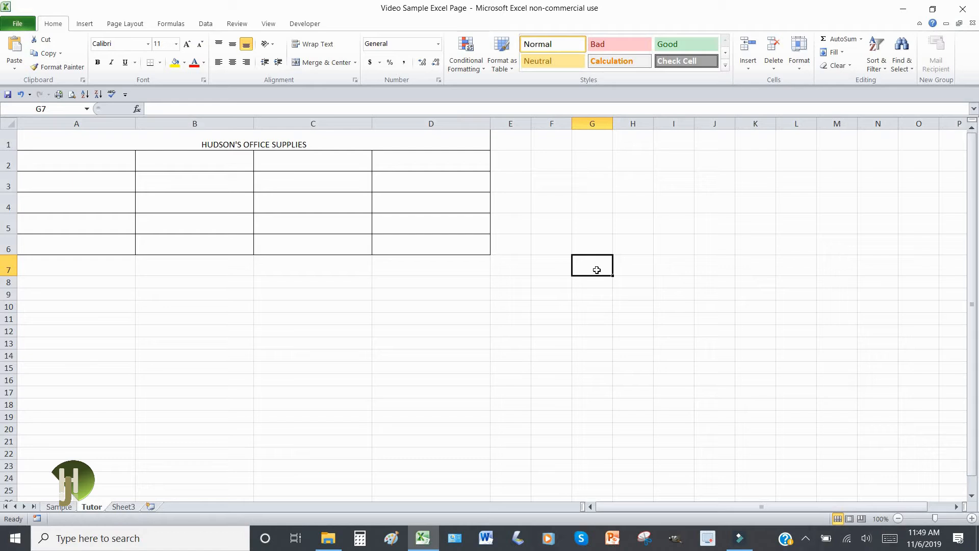
# - Format the title in merged cell A1:D1 as bold, size 16 text
pyautogui.click(320, 145)
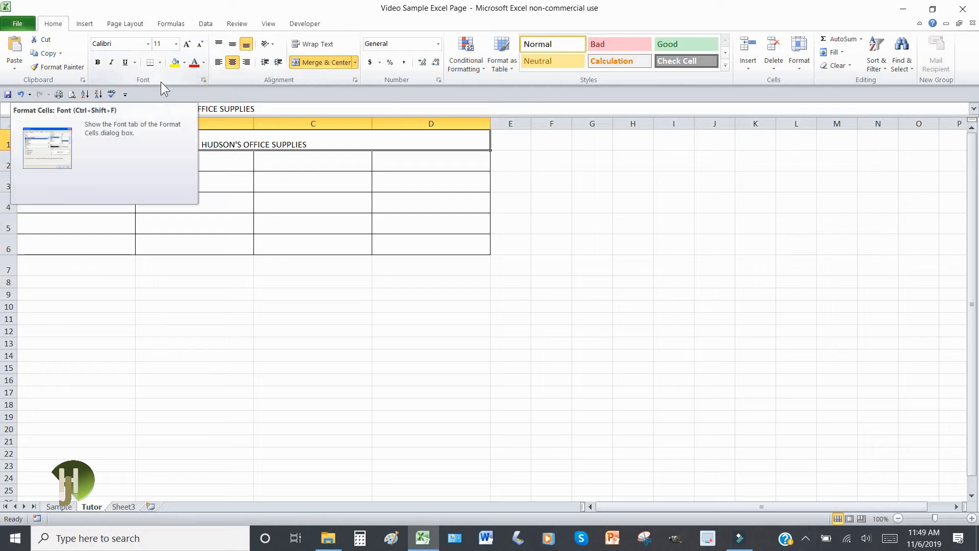
pyautogui.click(203, 80)
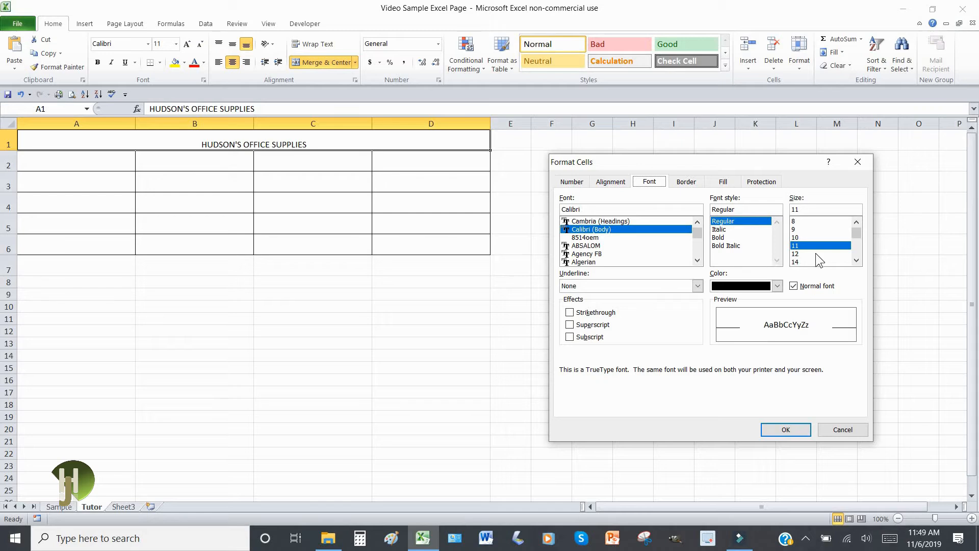
pyautogui.click(857, 260)
pyautogui.click(856, 260)
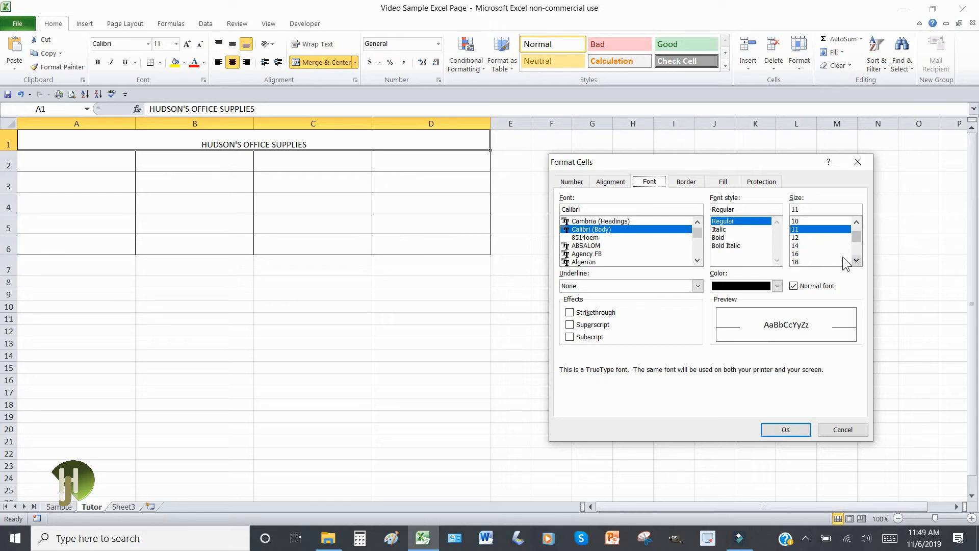
pyautogui.click(809, 252)
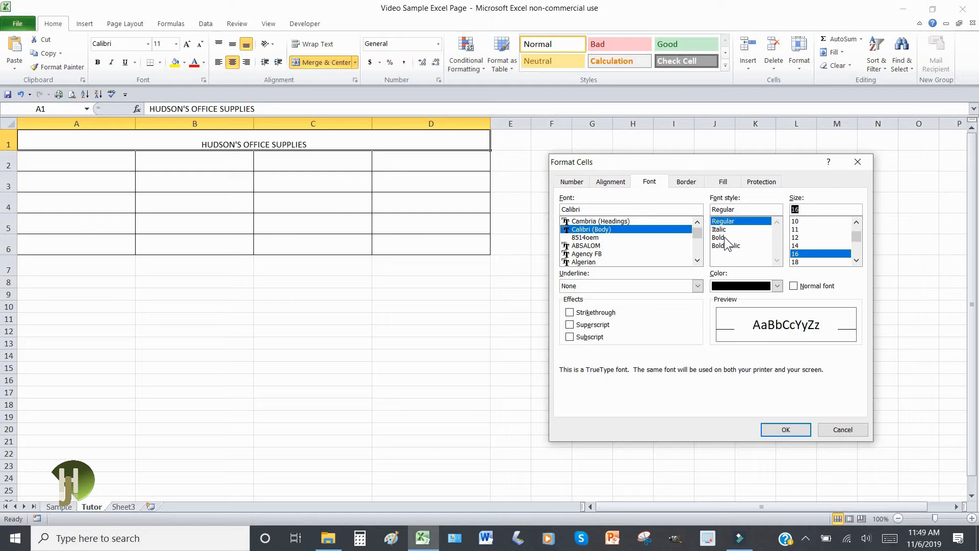
pyautogui.click(724, 238)
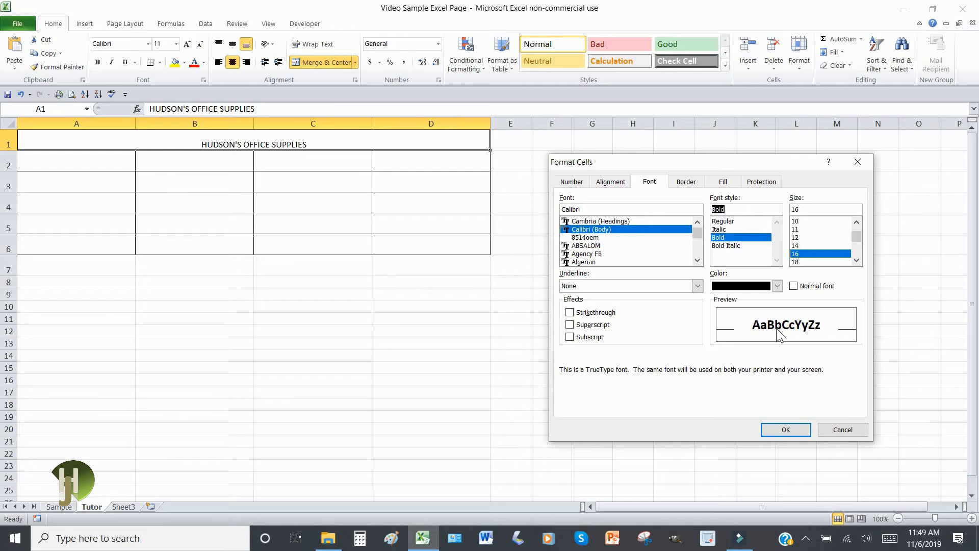
pyautogui.click(785, 429)
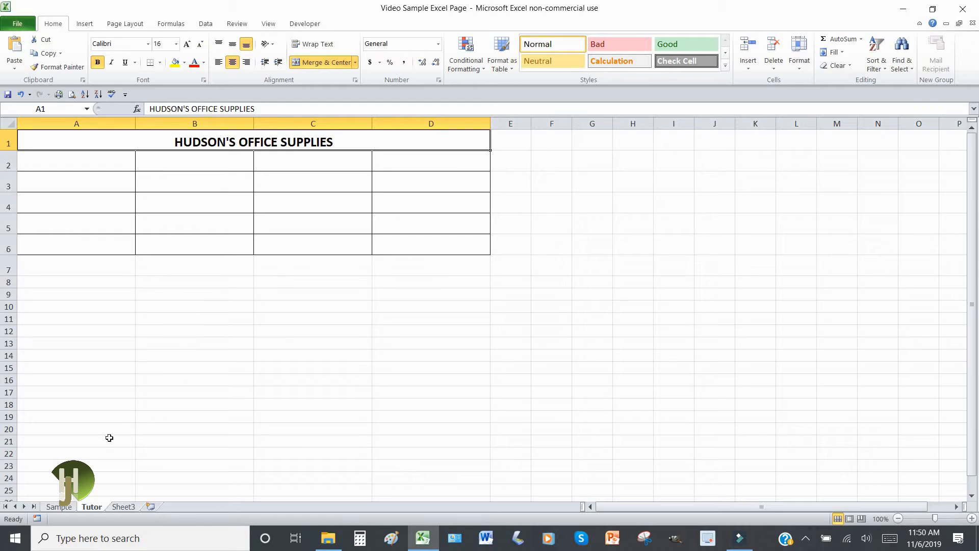
# - Check the title's vertical alignment on the Sample sheet, and middle-align the Tutor title after trying bottom and top alignment
pyautogui.click(58, 507)
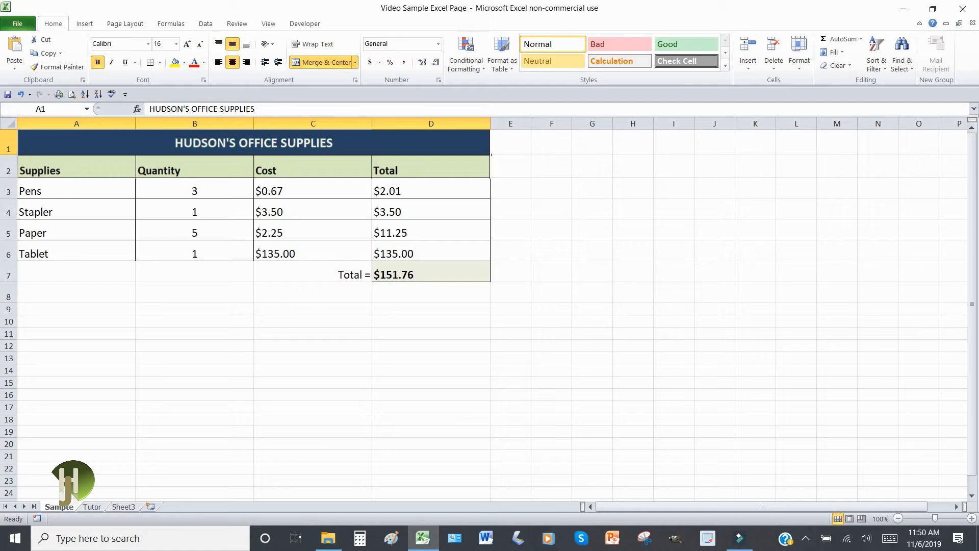
pyautogui.click(92, 506)
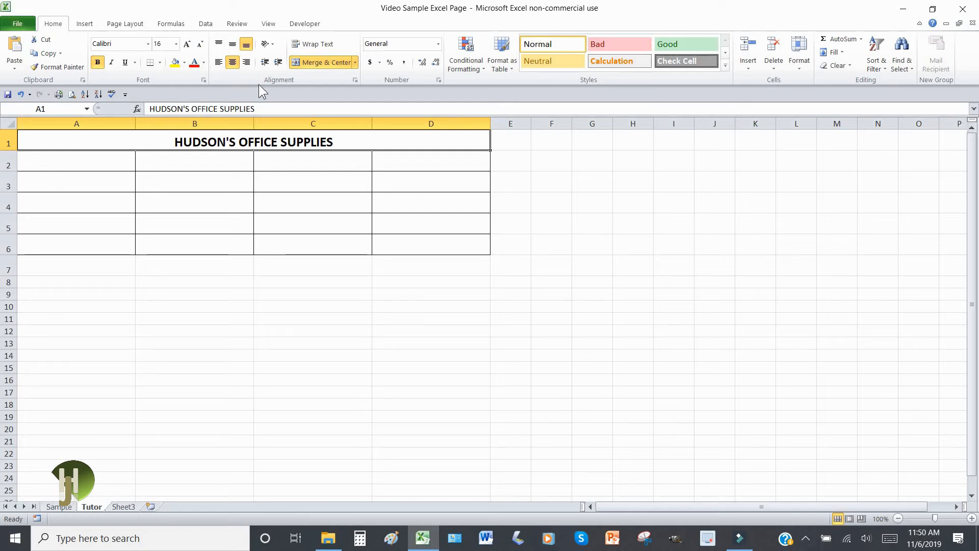
pyautogui.click(234, 45)
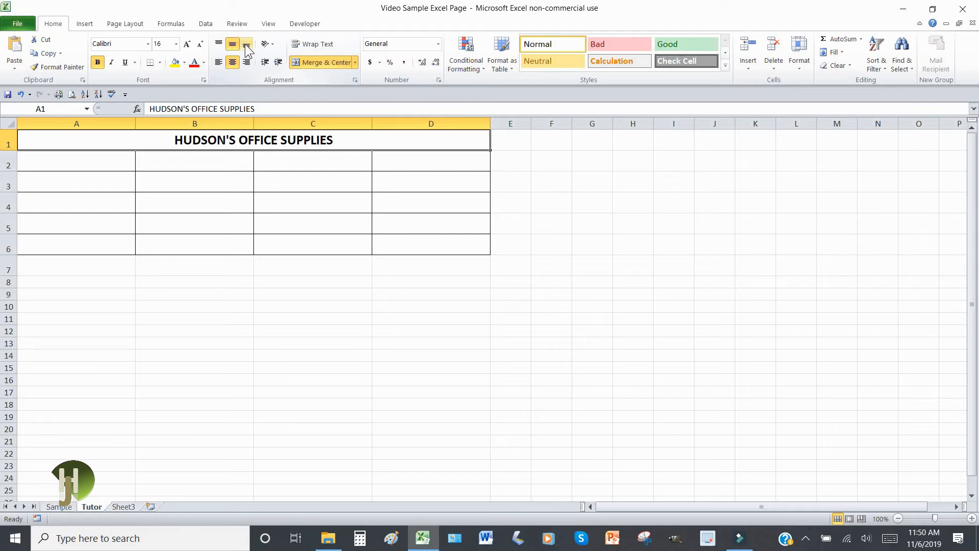
pyautogui.click(246, 46)
pyautogui.click(233, 44)
pyautogui.click(221, 45)
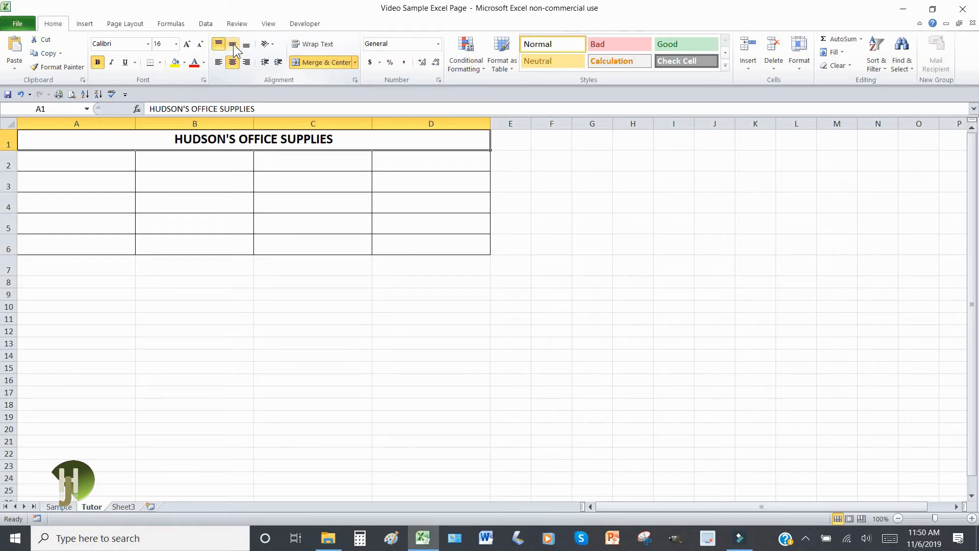
pyautogui.click(233, 46)
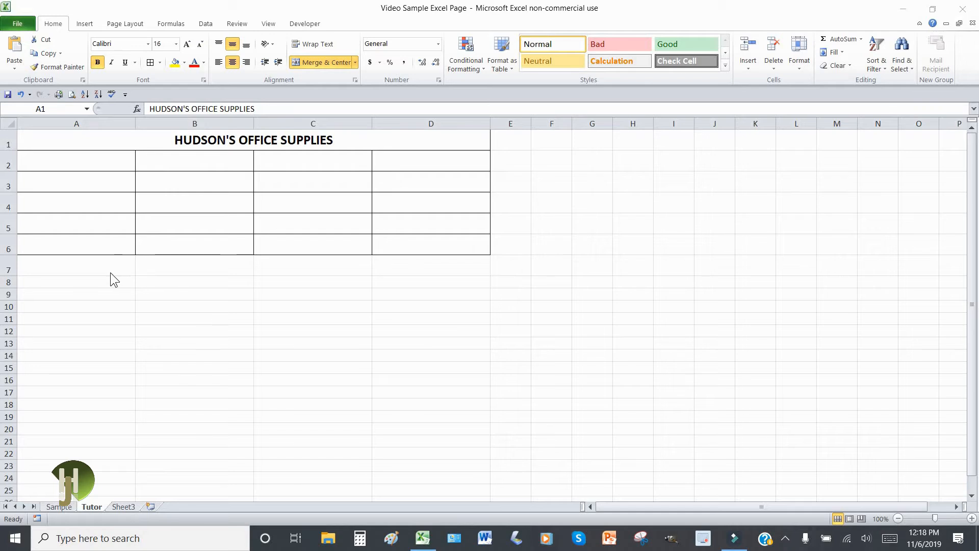
# - Check the total cell on the Sample sheet, and apply all borders to cell D7 on the Tutor sheet
pyautogui.click(51, 507)
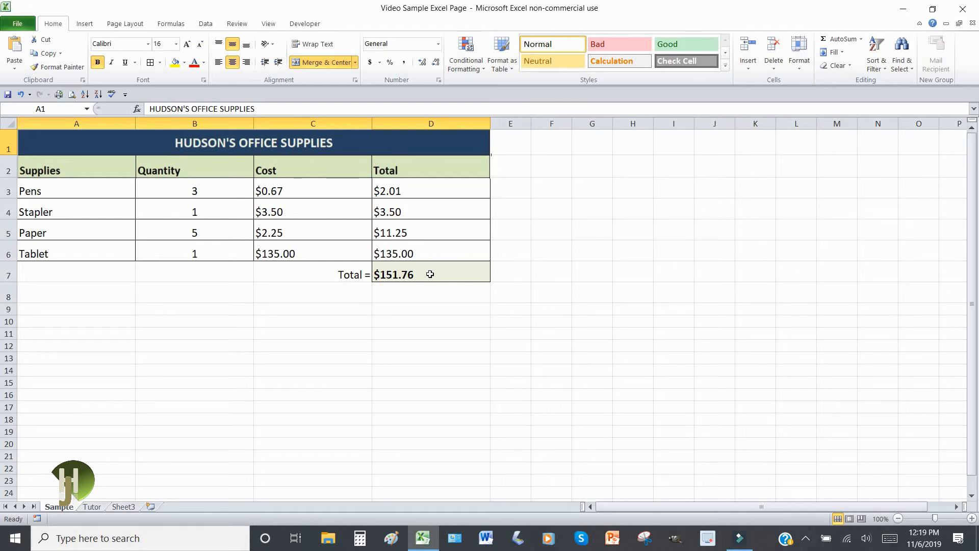
pyautogui.click(90, 506)
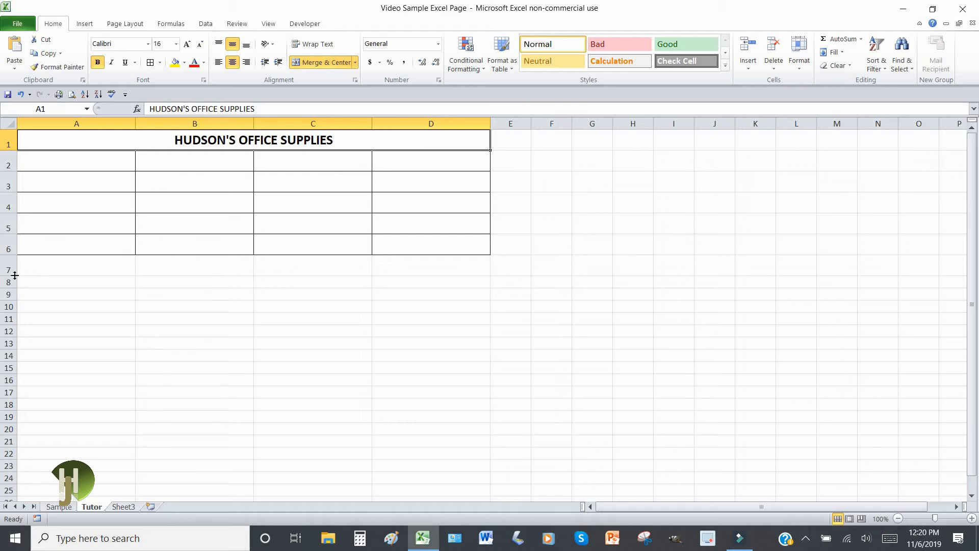
pyautogui.click(415, 268)
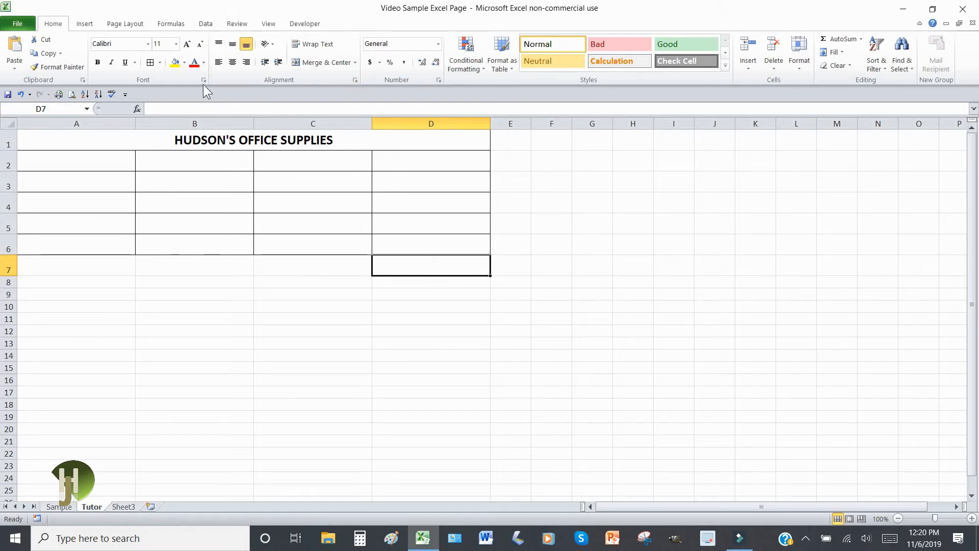
pyautogui.click(159, 62)
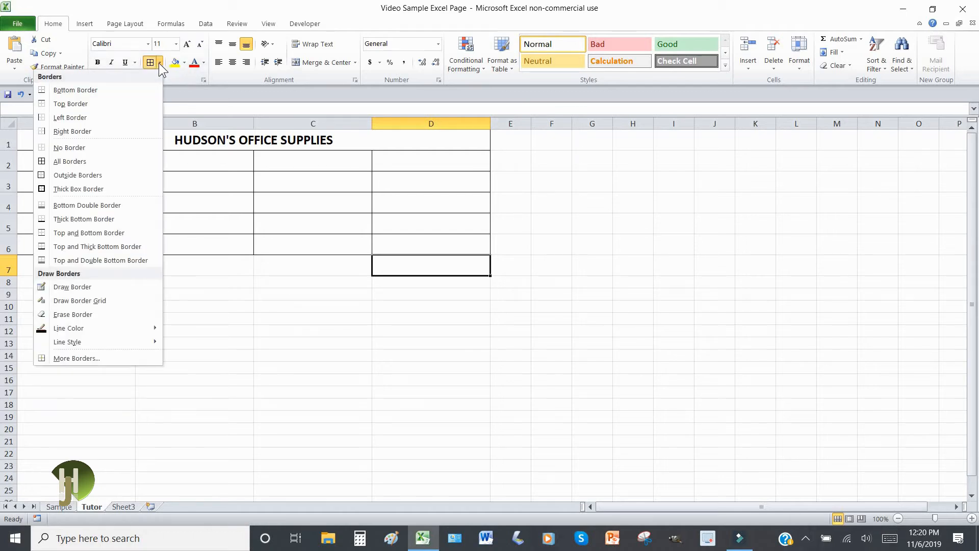
pyautogui.click(165, 65)
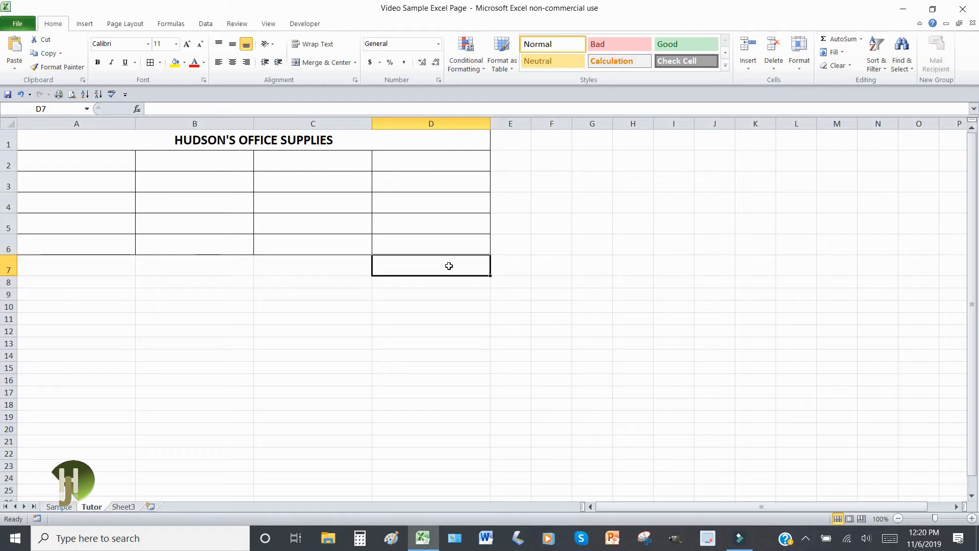
pyautogui.click(149, 62)
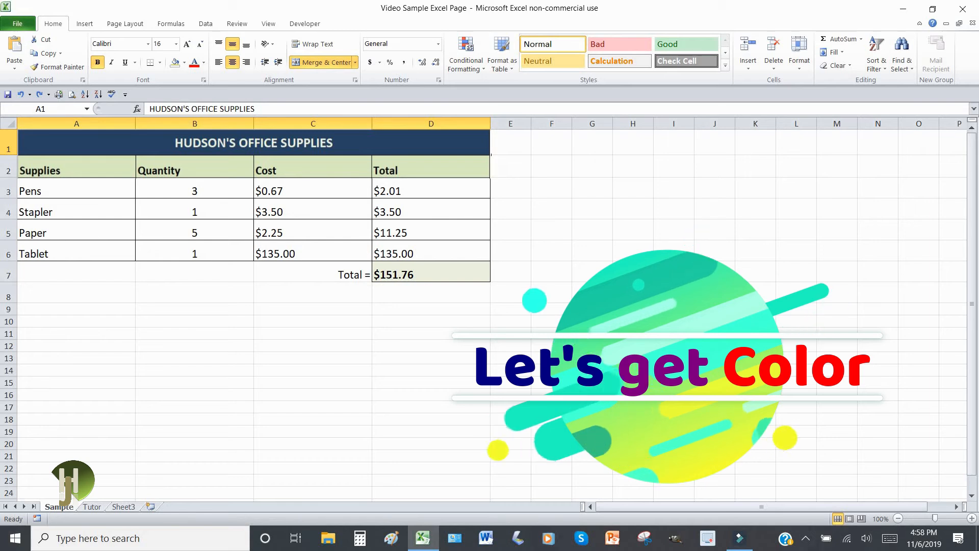
# - Choose a dark blue background fill for the merged title cell A1:D1 on the Tutor sheet
pyautogui.click(92, 507)
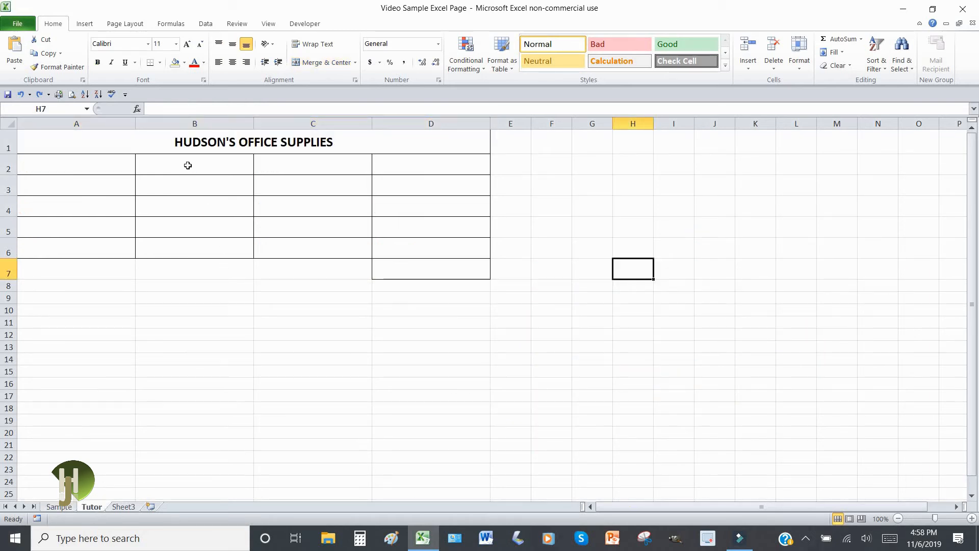
pyautogui.click(156, 144)
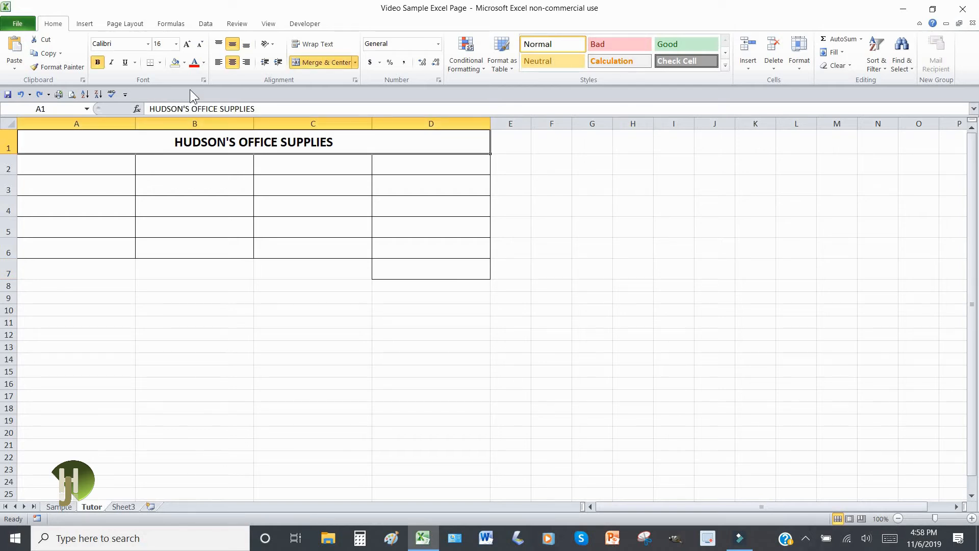
pyautogui.click(203, 80)
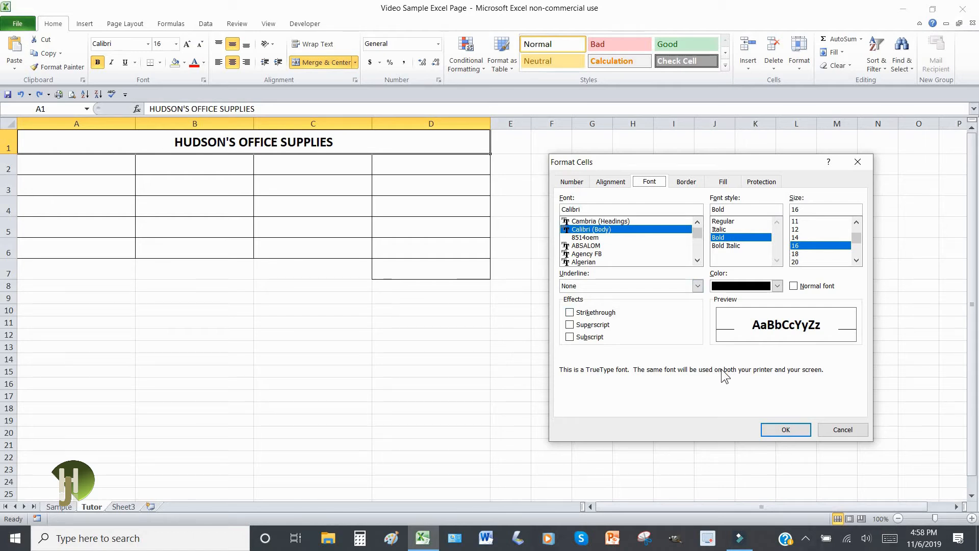
pyautogui.click(723, 182)
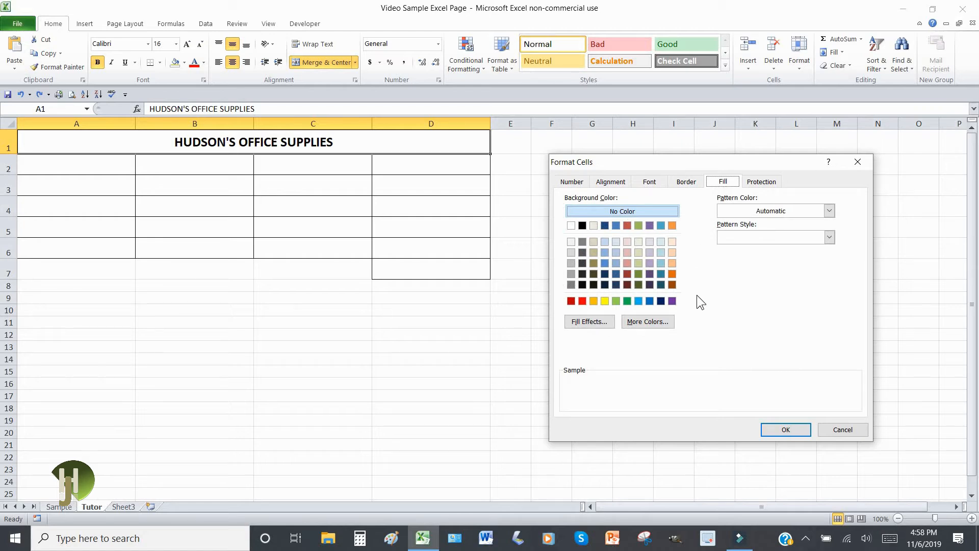
pyautogui.click(616, 285)
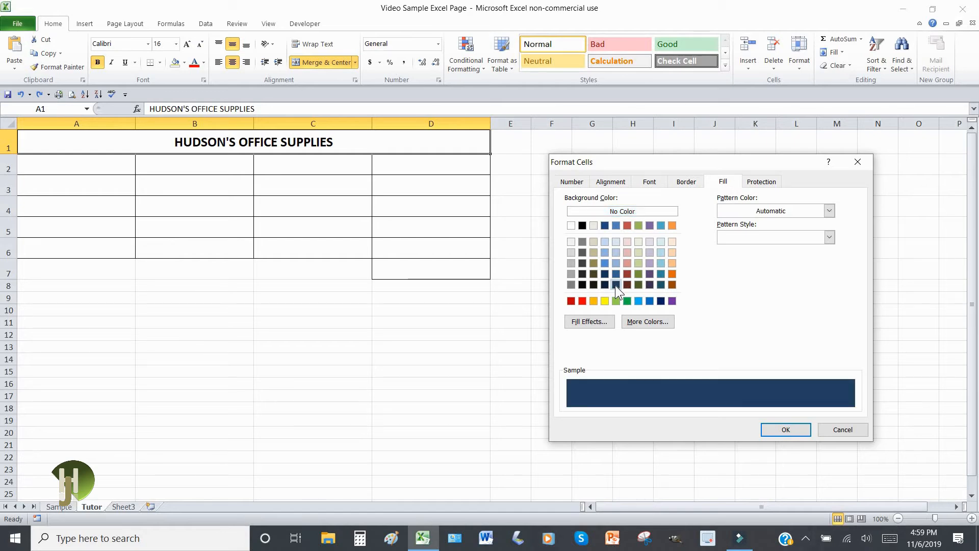
# - Set the title's font color to light olive green and apply the cell formatting
pyautogui.click(653, 182)
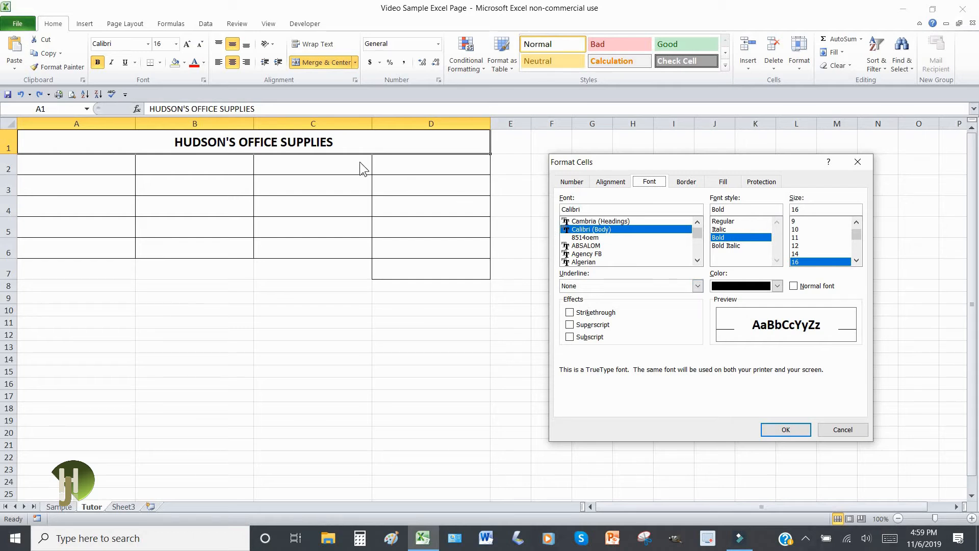
pyautogui.click(724, 182)
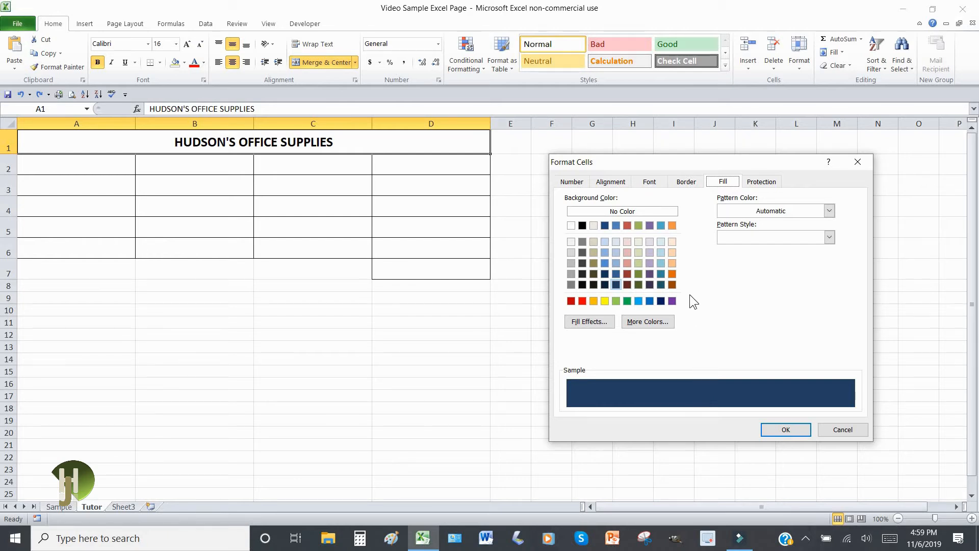
pyautogui.click(649, 185)
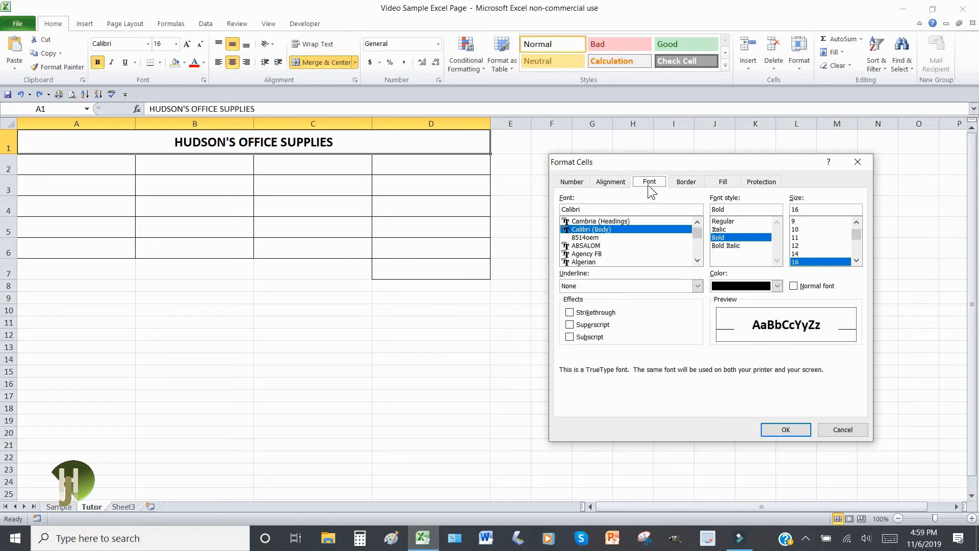
pyautogui.click(776, 287)
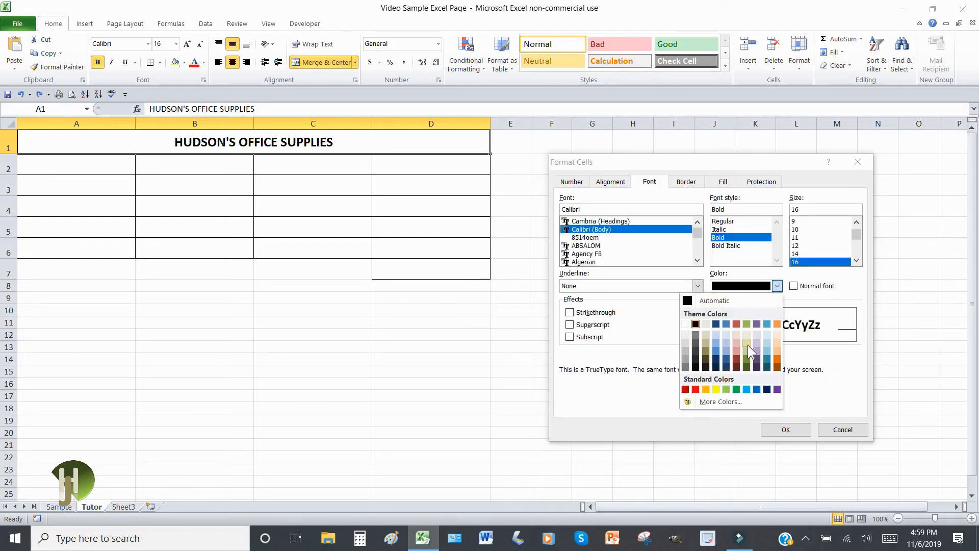
pyautogui.click(748, 344)
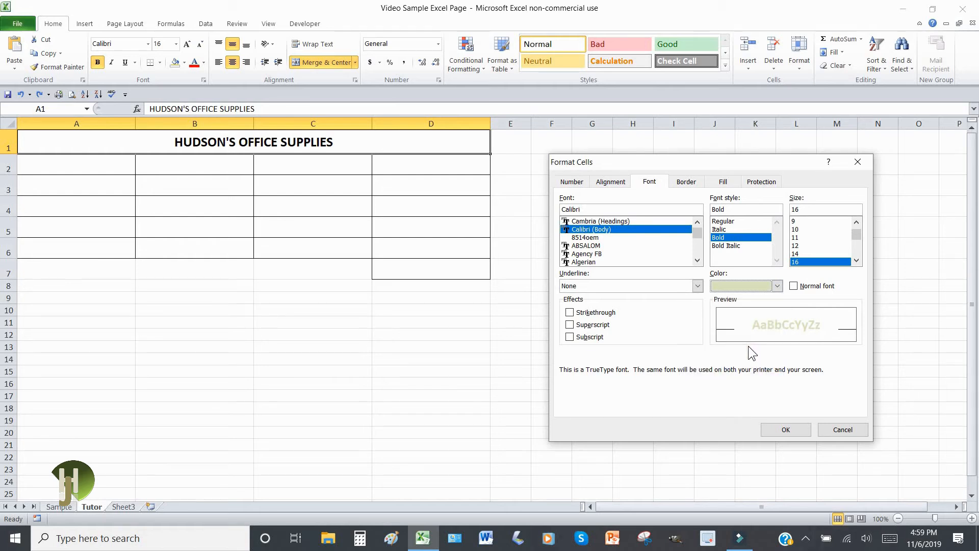
pyautogui.click(772, 430)
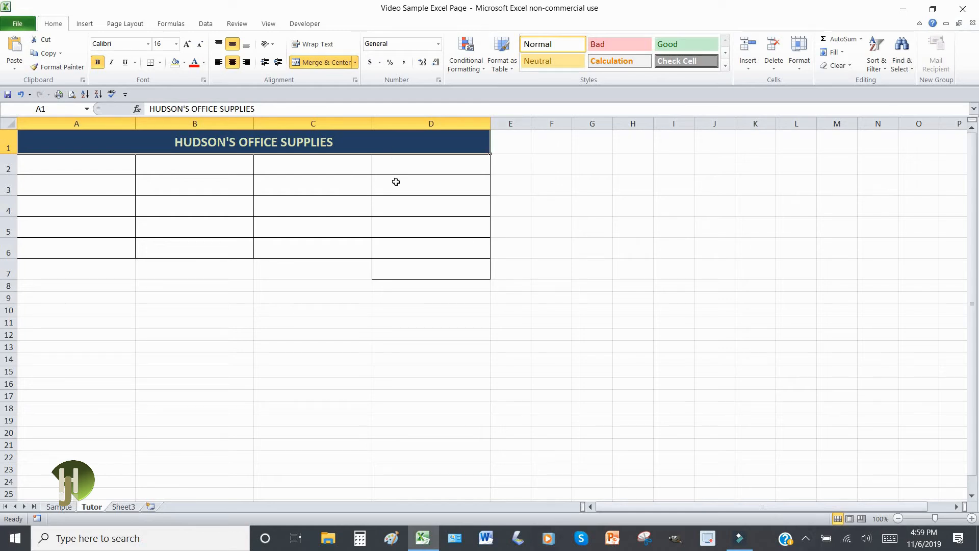
# - Check the header row's color on the Sample sheet, and fill cells A2:D2 on the Tutor sheet with light olive green
pyautogui.click(59, 507)
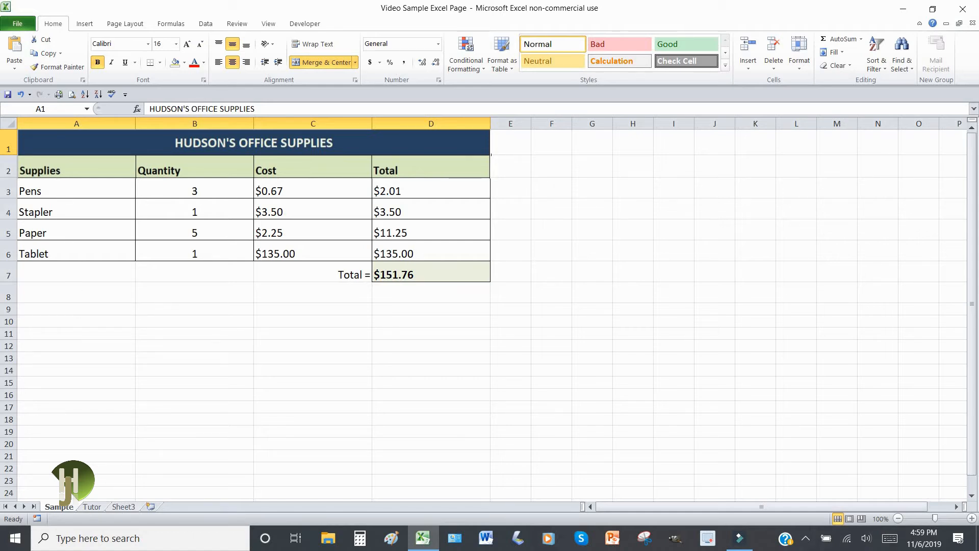
pyautogui.click(90, 506)
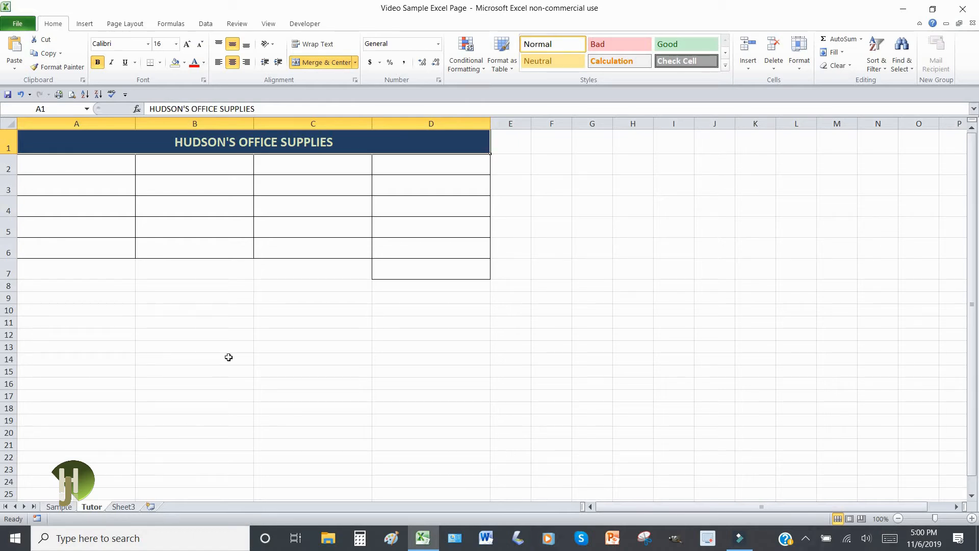
pyautogui.click(96, 165)
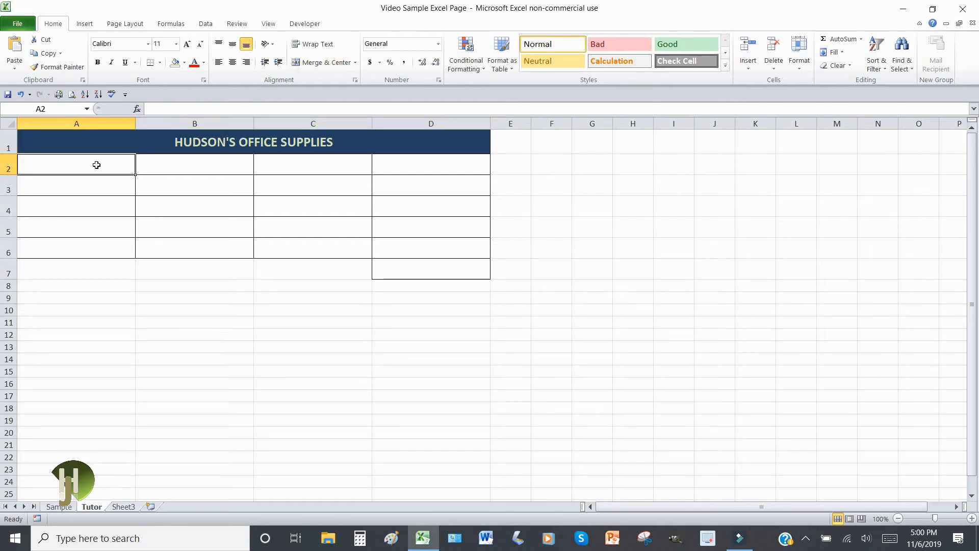
pyautogui.moveTo(97, 164); pyautogui.dragTo(397, 166)
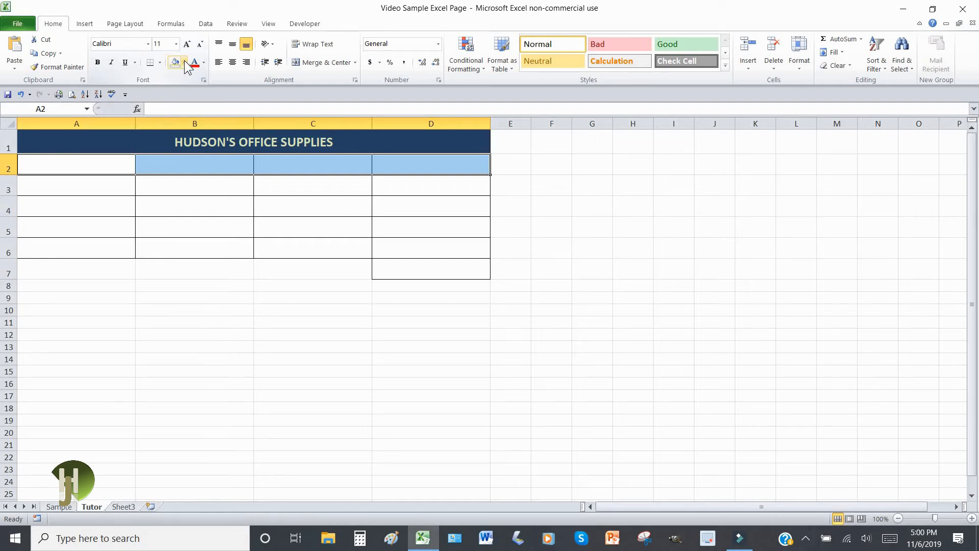
pyautogui.click(185, 62)
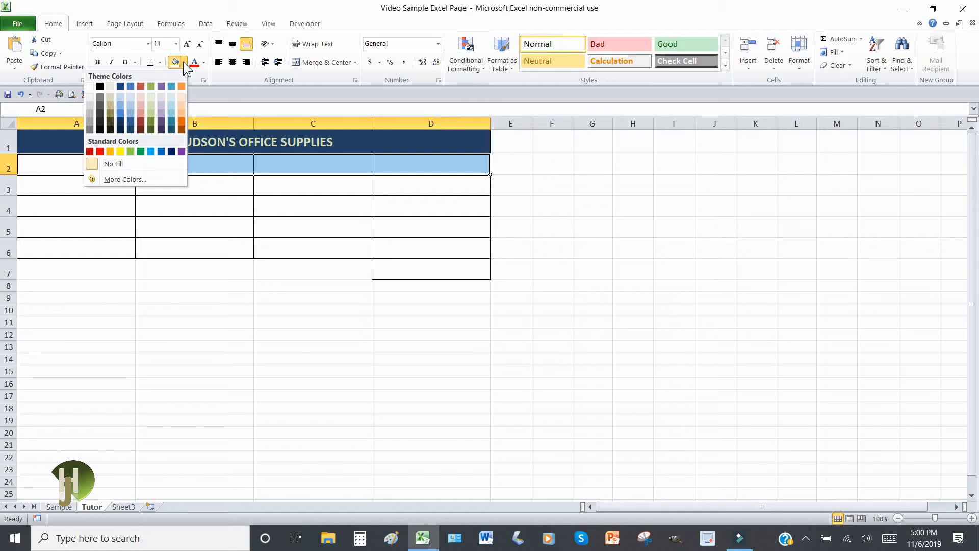
pyautogui.click(151, 108)
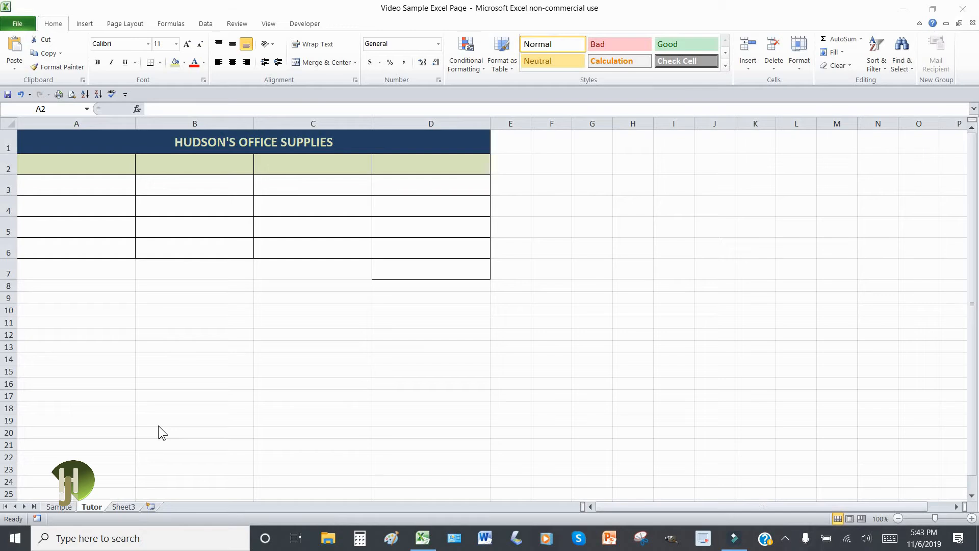
pyautogui.click(158, 426)
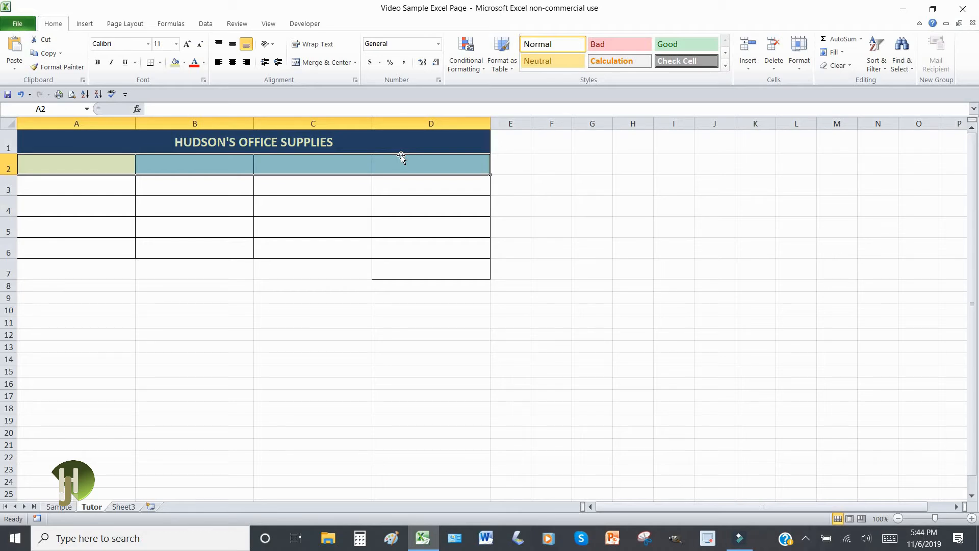
pyautogui.click(184, 65)
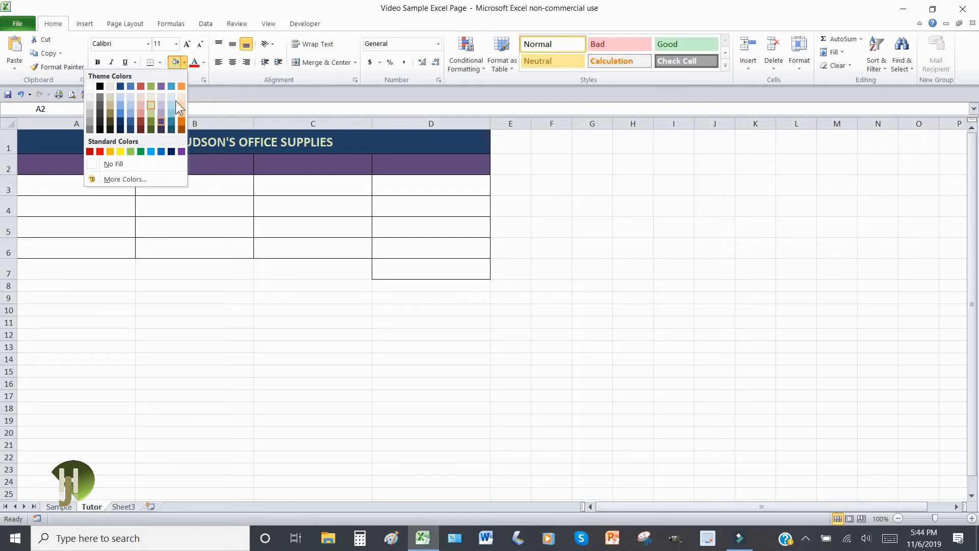
pyautogui.click(184, 63)
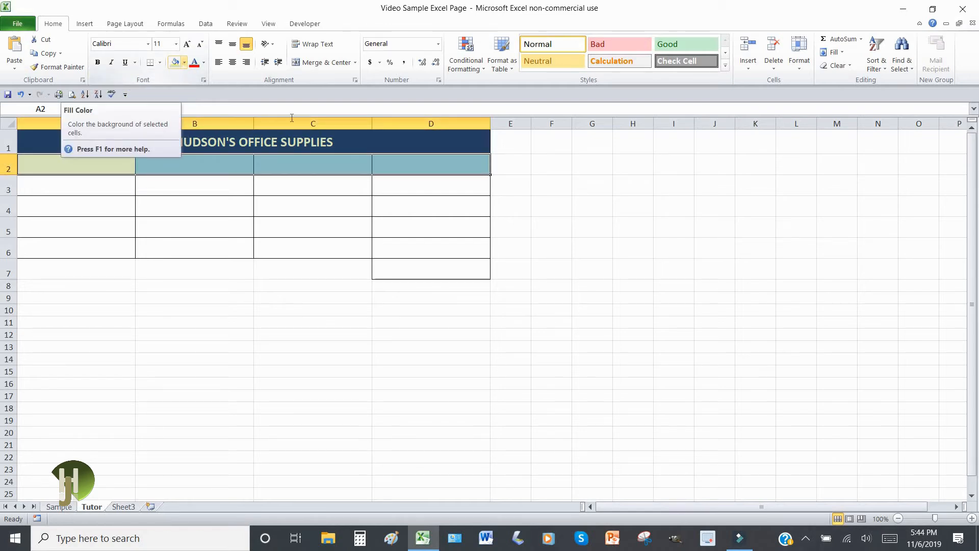
# - Enter throwaway text in empty cells I9 and J5 on the Tutor sheet, undoing each entry
pyautogui.click(663, 296)
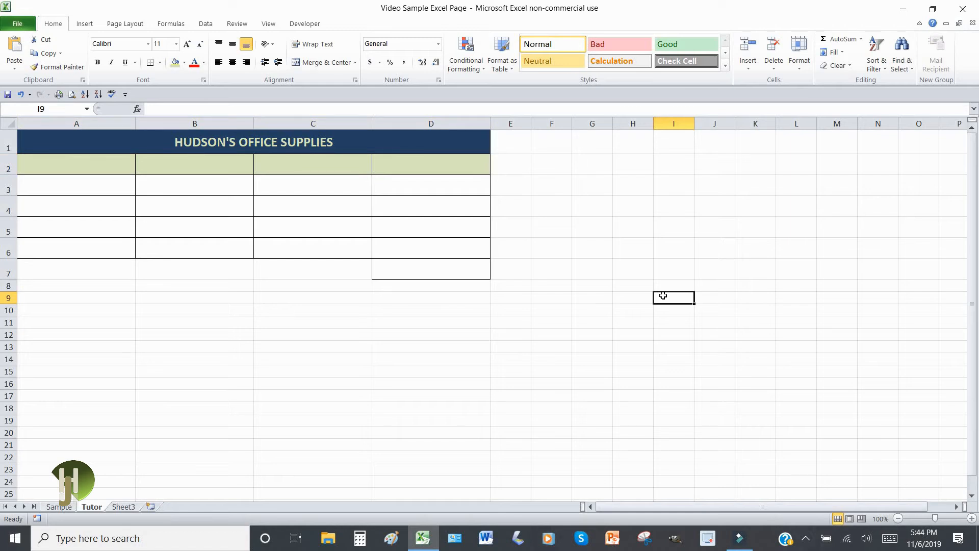
pyautogui.write('.ht./h/.t')
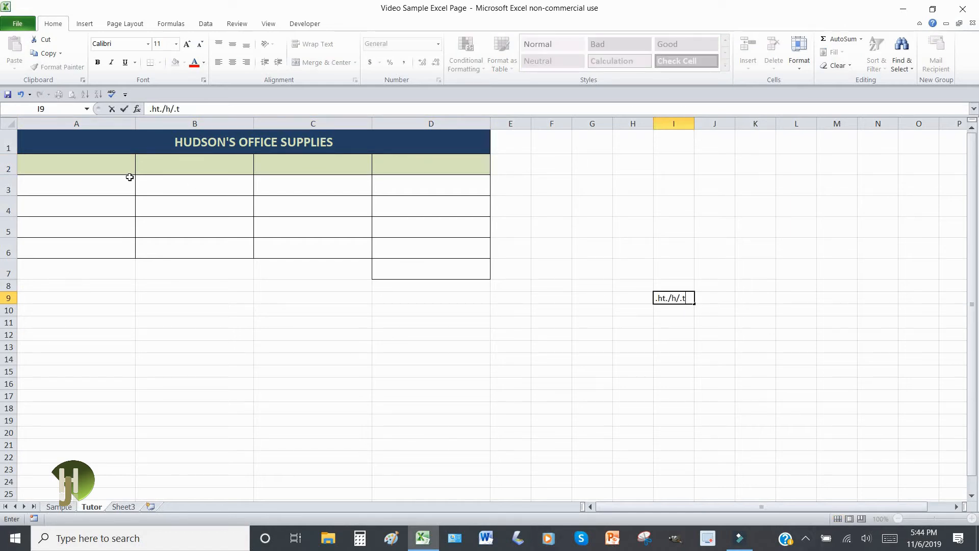
pyautogui.click(21, 96)
pyautogui.click(722, 225)
pyautogui.write('h,.f,.f.,')
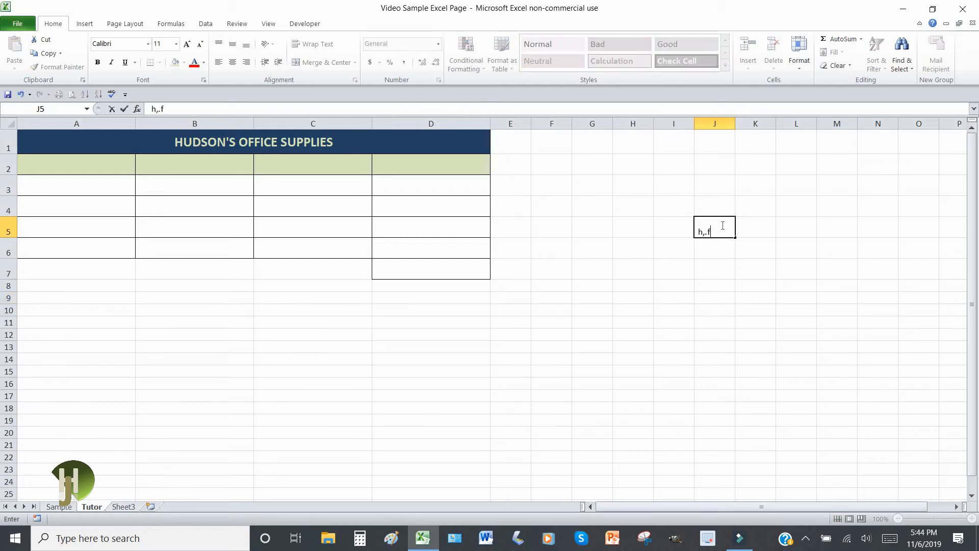
pyautogui.click(21, 95)
# - Fill the total cell D7 on the Tutor sheet with the same light olive green as the header row
pyautogui.click(429, 273)
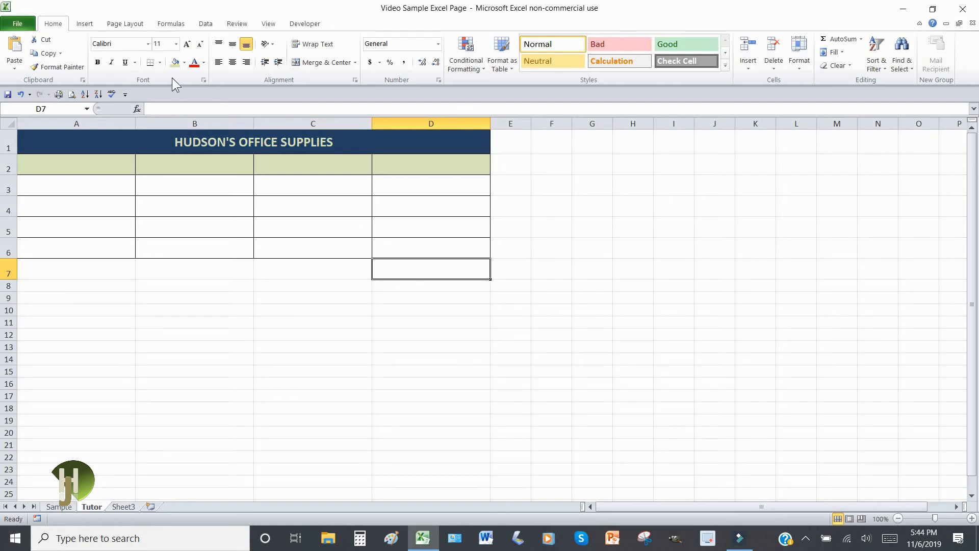
pyautogui.click(185, 62)
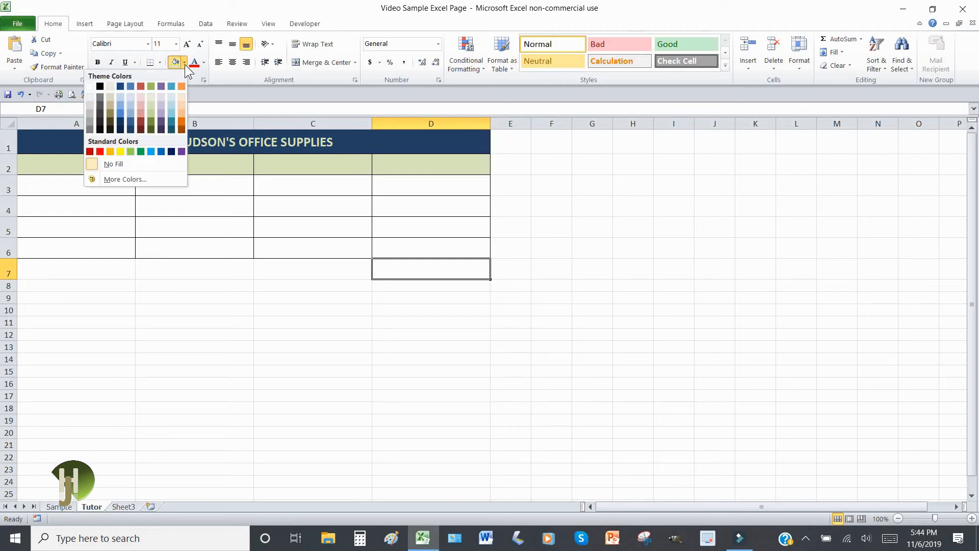
pyautogui.click(185, 65)
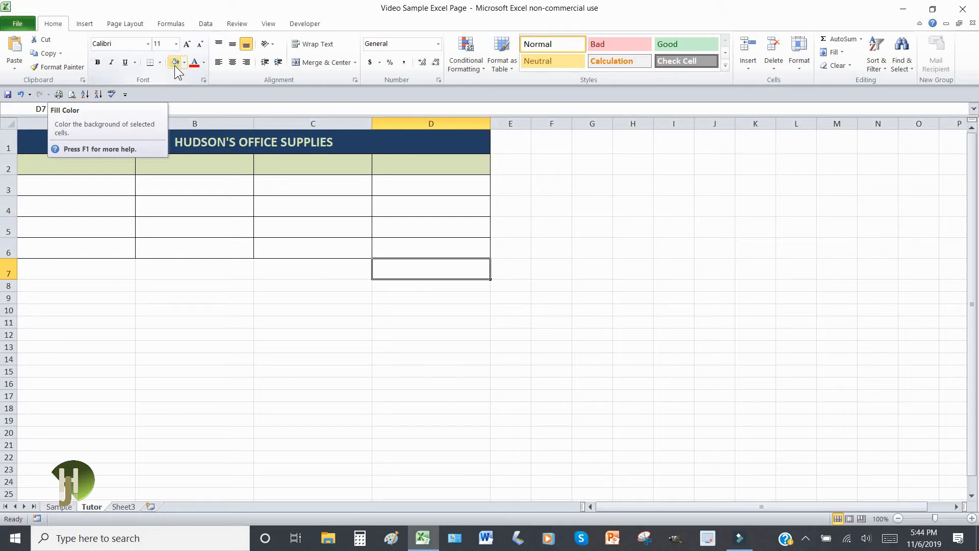
pyautogui.click(175, 64)
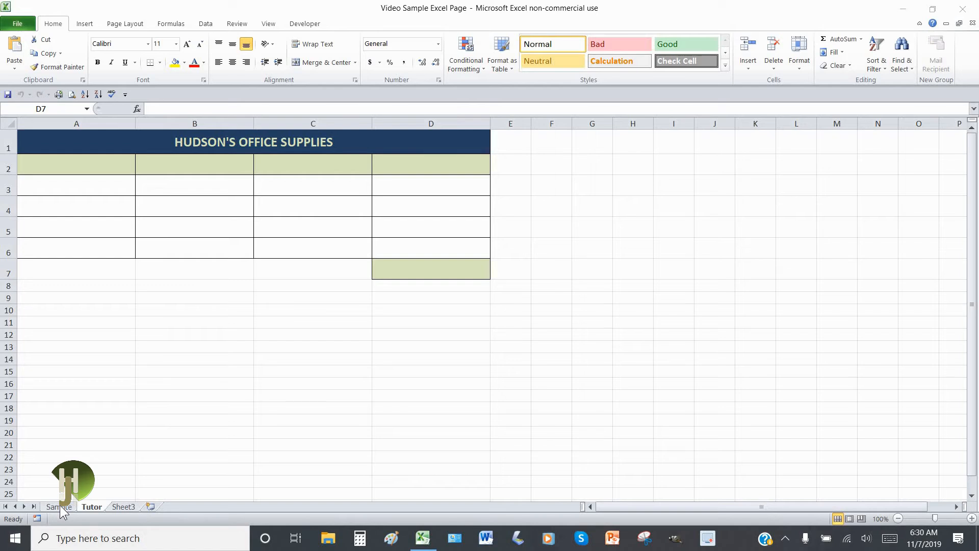
# - Check the header labels on the Sample sheet, and enter Supplies, Quantity, Cost and Total in cells A2:D2 on the Tutor sheet
pyautogui.click(60, 507)
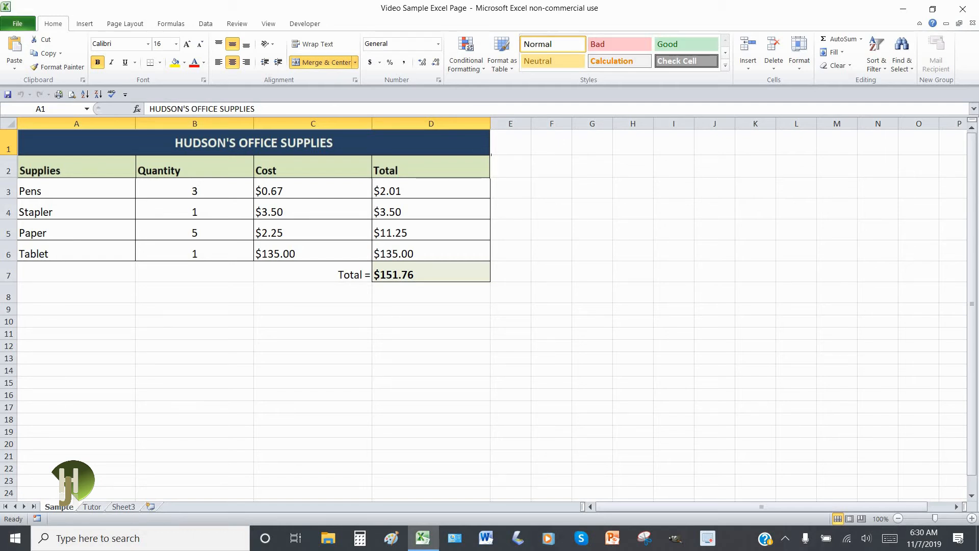
pyautogui.click(92, 506)
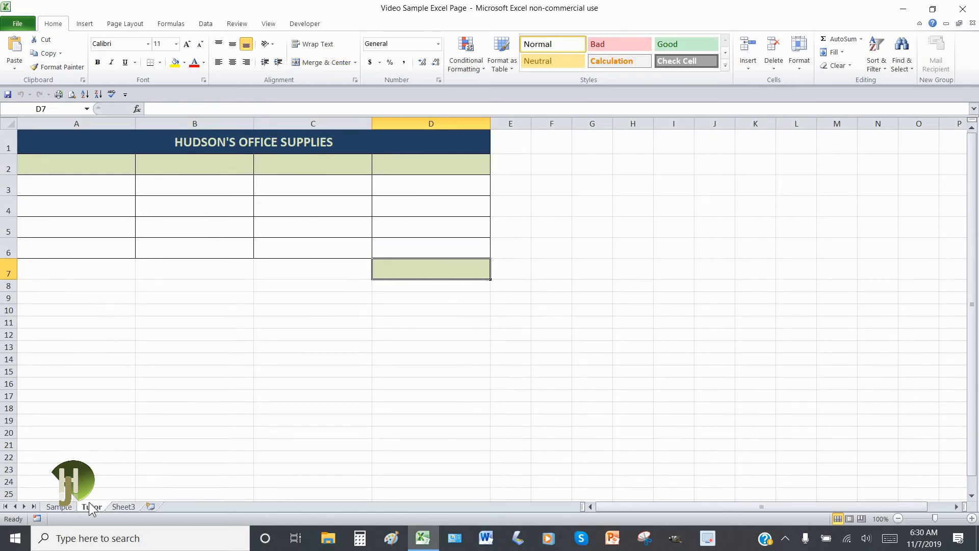
pyautogui.click(90, 166)
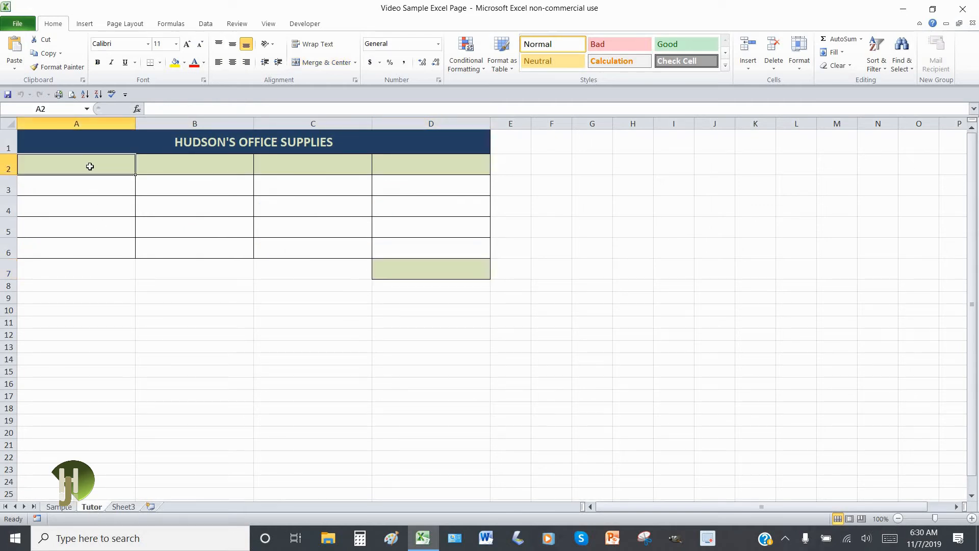
pyautogui.write('Supplies')
pyautogui.click(163, 170)
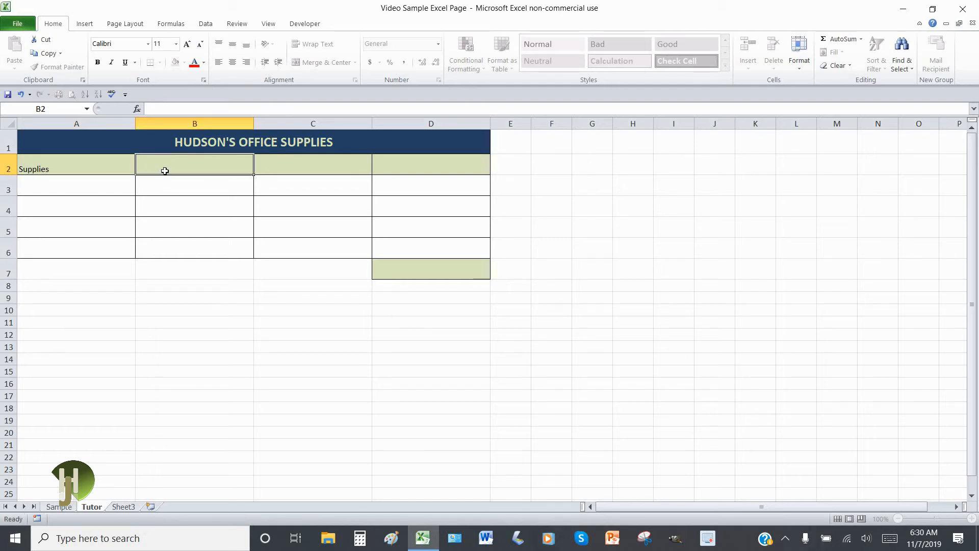
pyautogui.write('Qu')
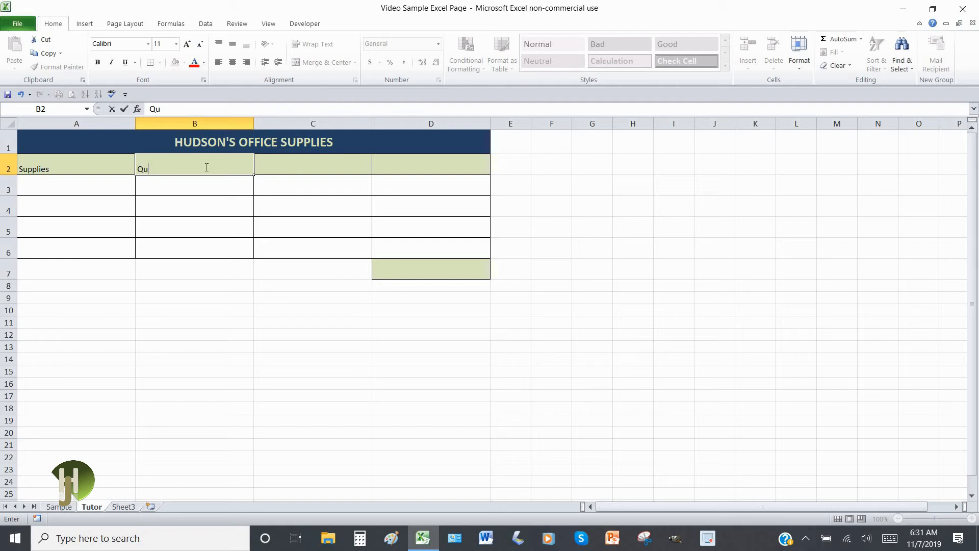
pyautogui.write('antity')
pyautogui.click(295, 168)
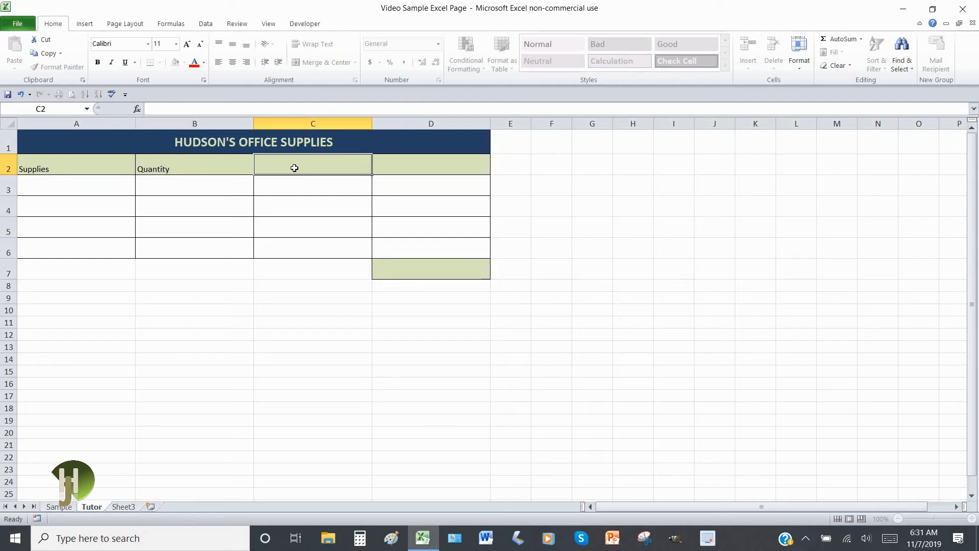
pyautogui.write('Cost')
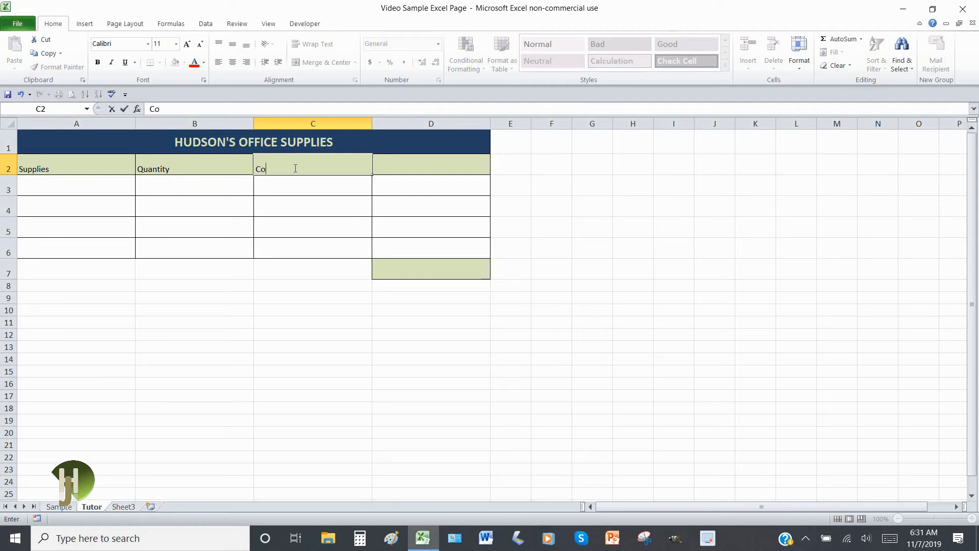
pyautogui.click(410, 169)
pyautogui.write('T')
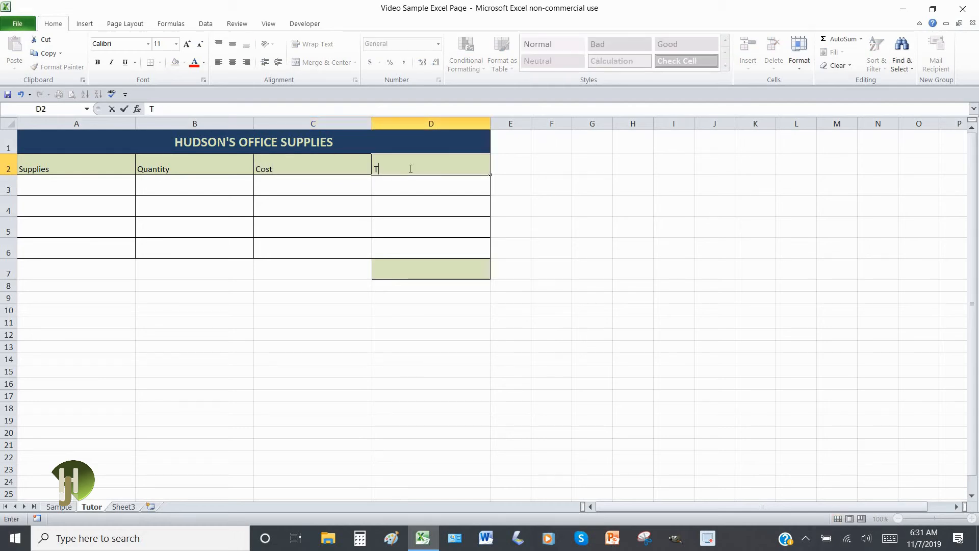
pyautogui.write('otal')
pyautogui.click(103, 188)
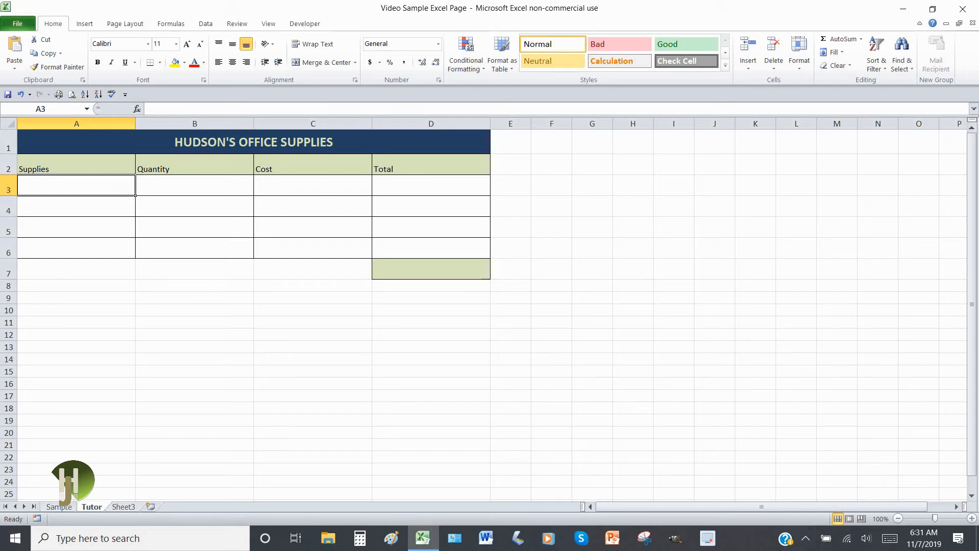
# - Check the header style on the Sample sheet, and set header cells A2:D2 on the Tutor sheet to Calibri, size 14
pyautogui.click(60, 507)
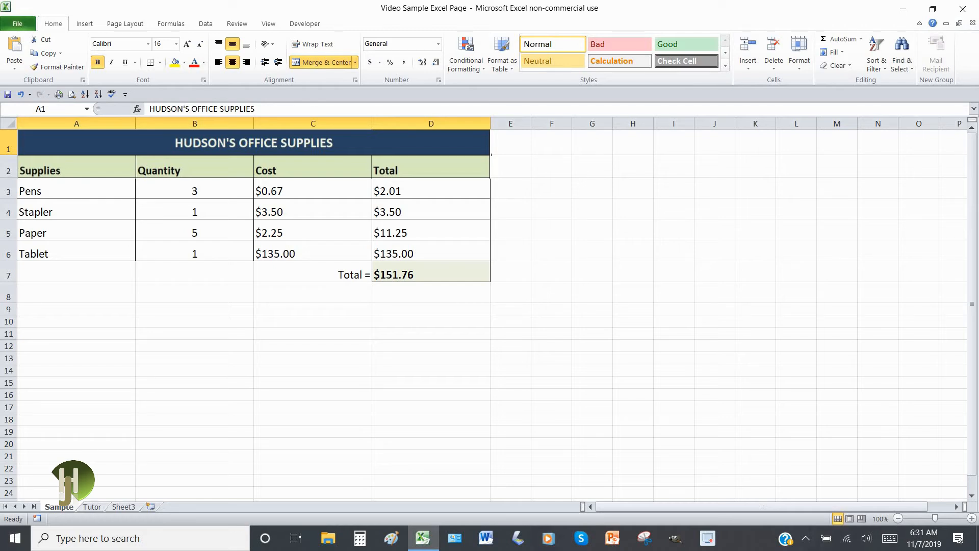
pyautogui.click(90, 507)
pyautogui.click(68, 169)
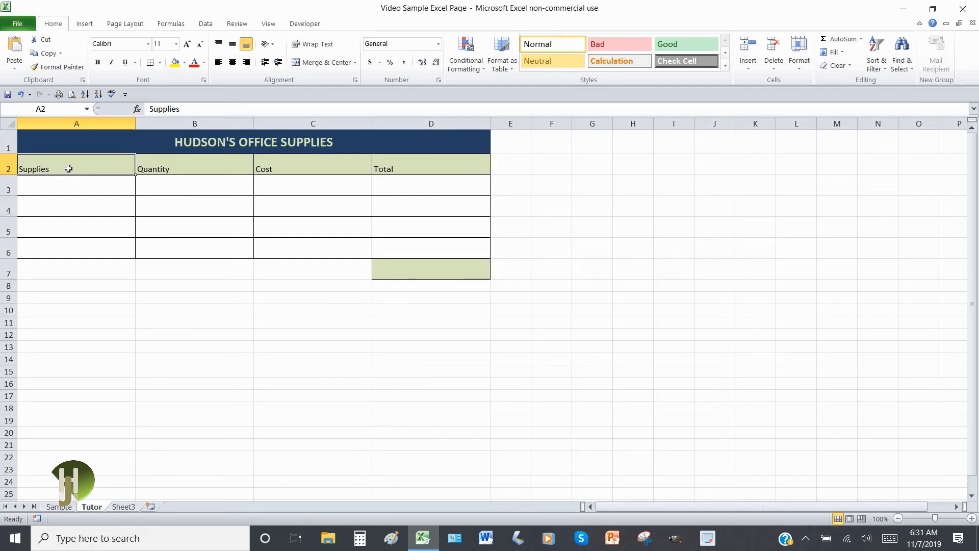
pyautogui.moveTo(68, 169); pyautogui.dragTo(364, 166)
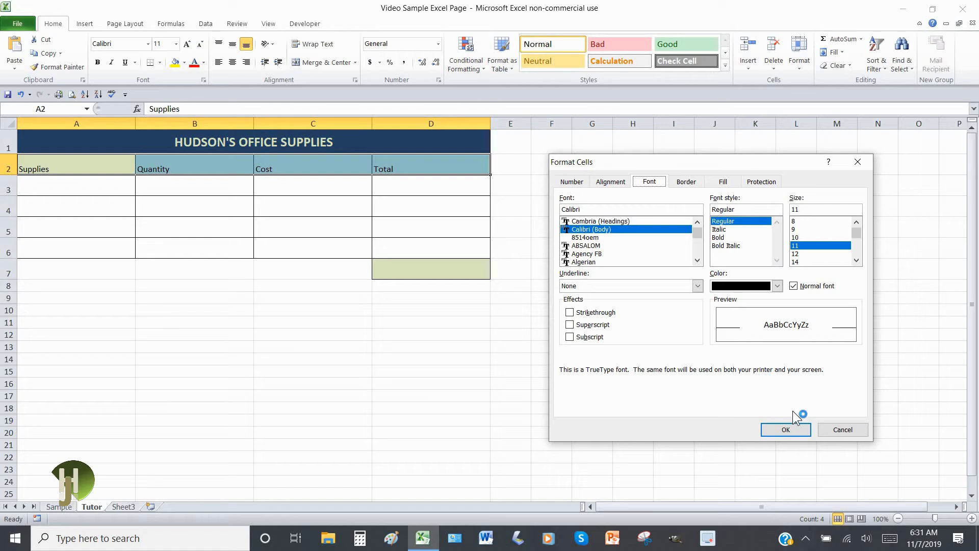
pyautogui.click(837, 429)
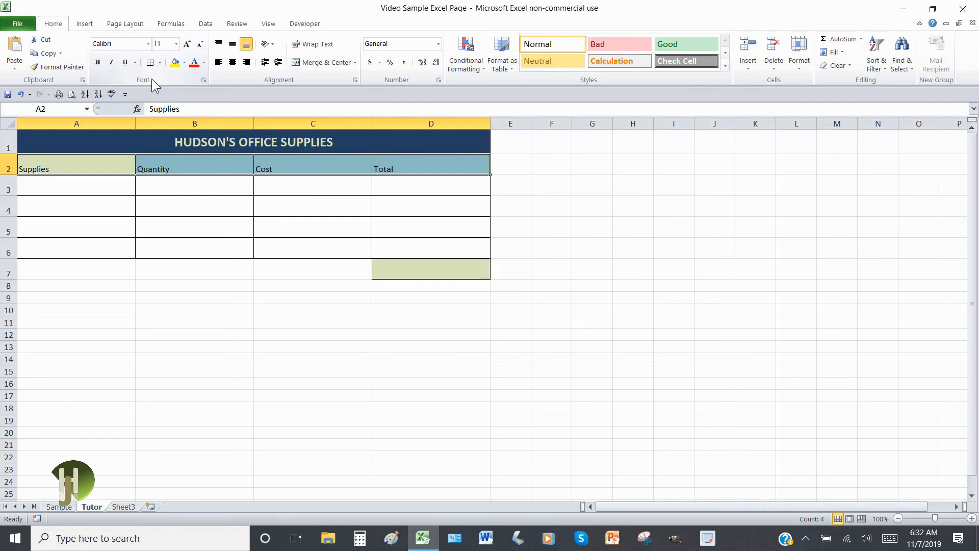
pyautogui.click(148, 43)
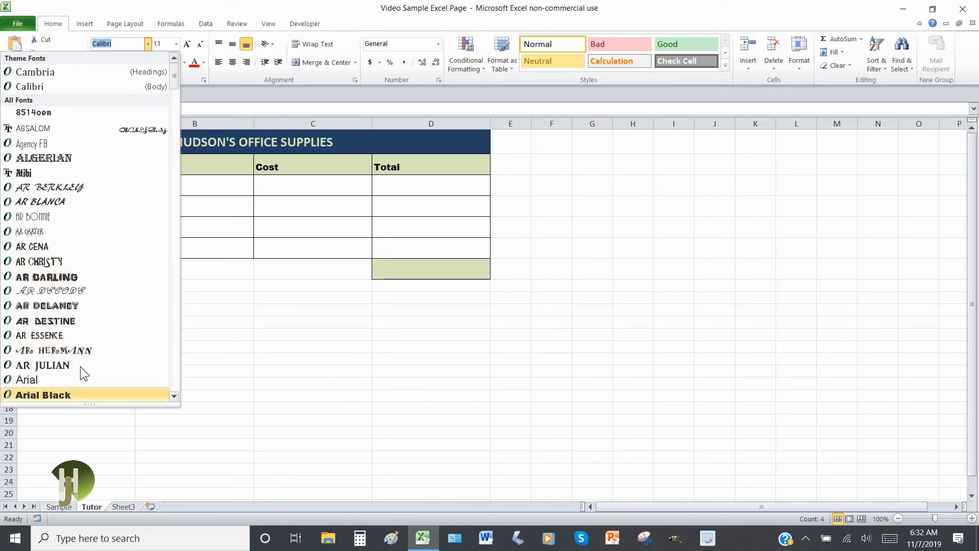
pyautogui.click(72, 88)
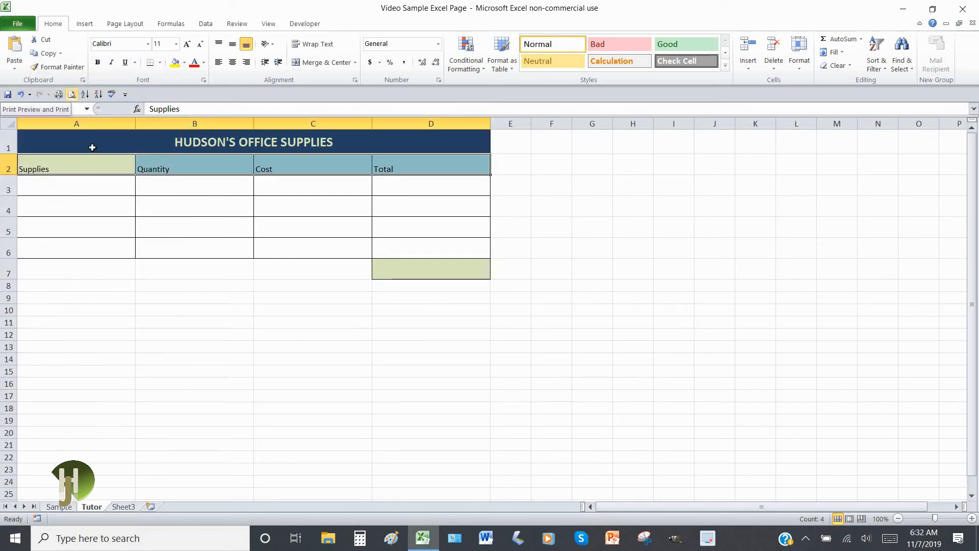
pyautogui.click(175, 44)
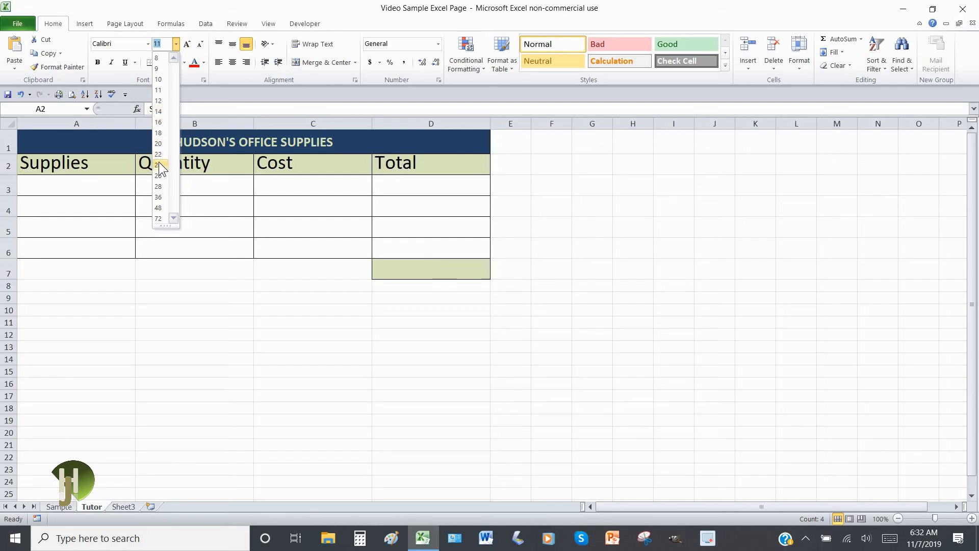
pyautogui.click(161, 111)
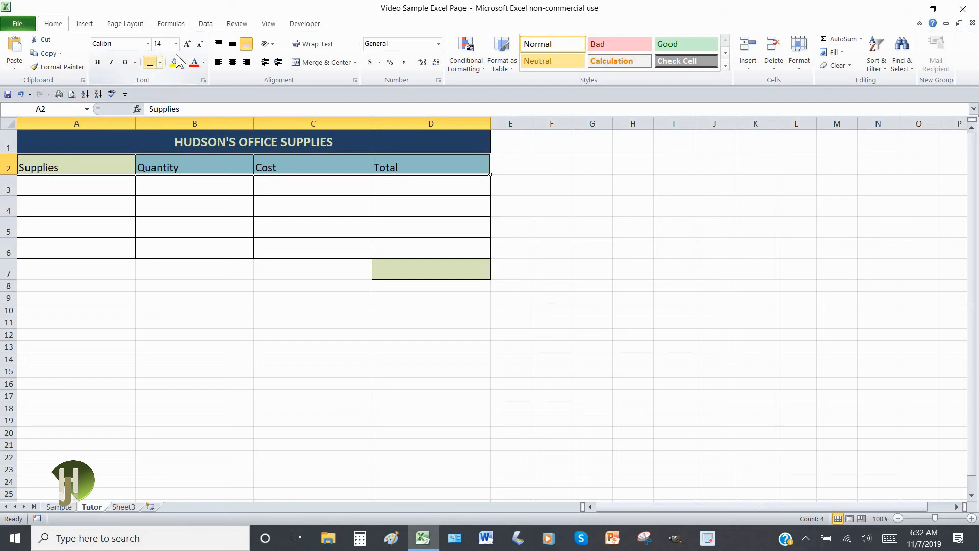
# - Try increasing the font size of header cells A2:D2 in increments, and decrease it back to 14
pyautogui.click(188, 45)
pyautogui.click(187, 45)
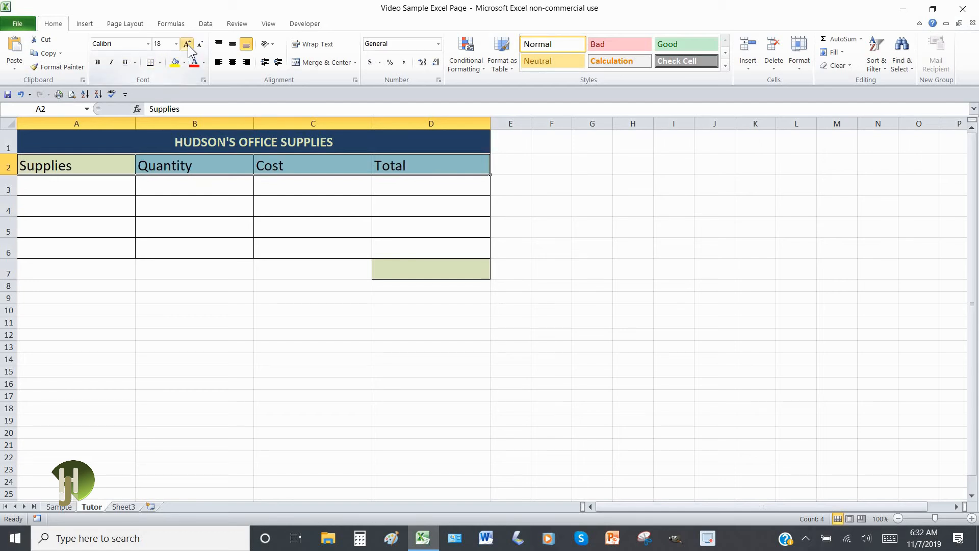
pyautogui.click(187, 45)
pyautogui.click(188, 44)
pyautogui.click(200, 44)
pyautogui.click(200, 44)
pyautogui.click(200, 44)
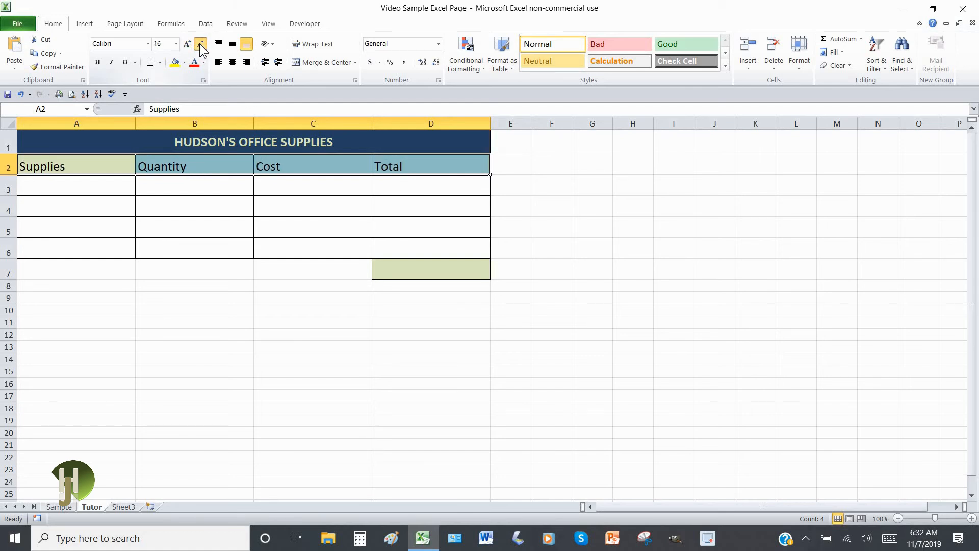
pyautogui.click(200, 43)
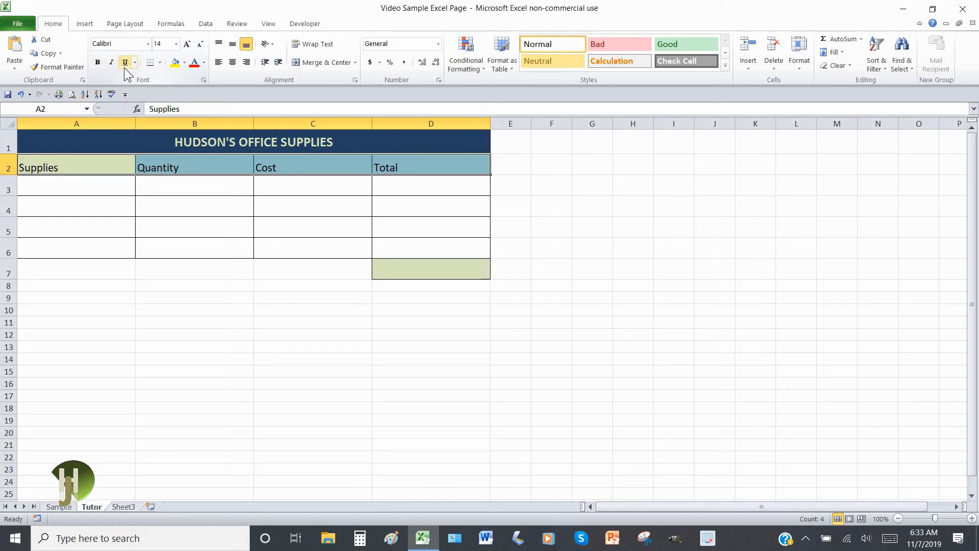
# - Try italics on header cells A2:D2, remove them, and make the header labels bold
pyautogui.click(111, 63)
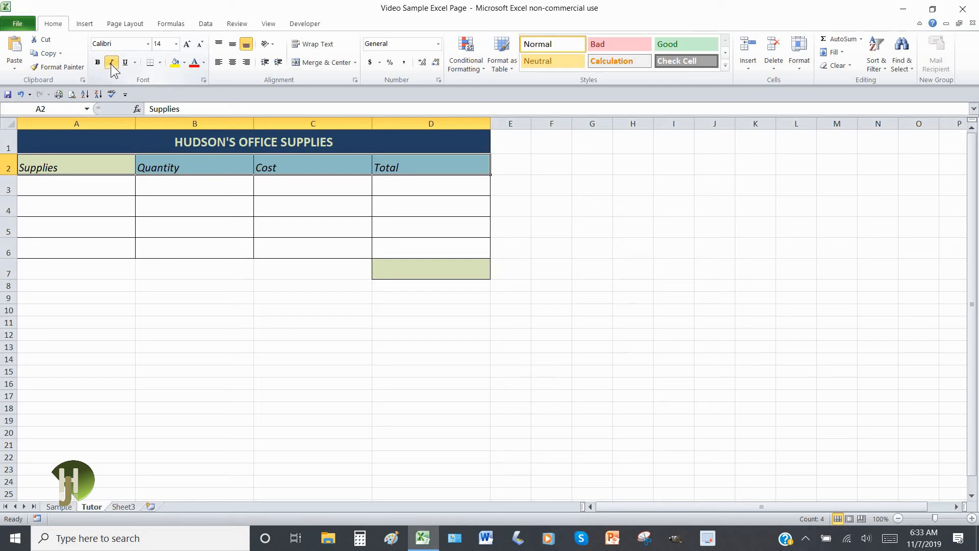
pyautogui.click(111, 63)
pyautogui.click(98, 62)
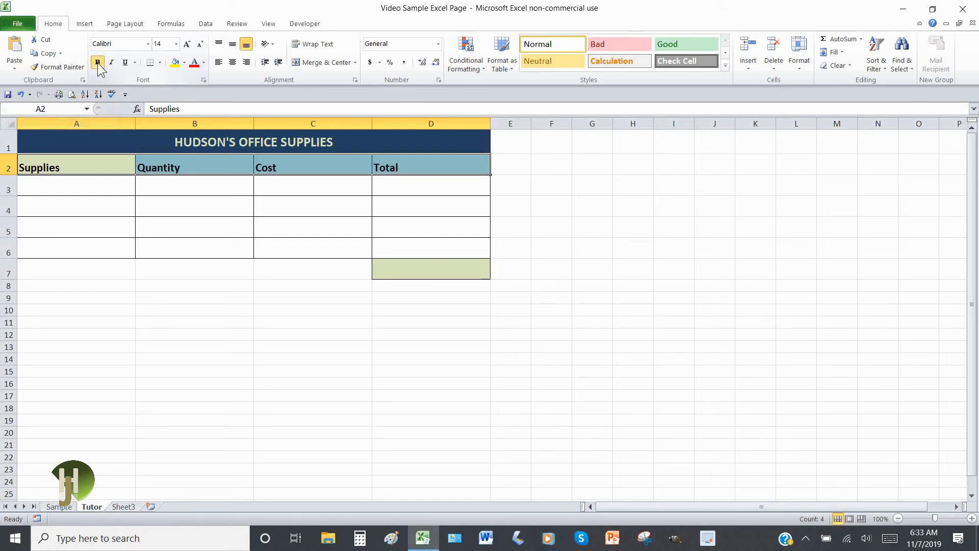
pyautogui.click(88, 188)
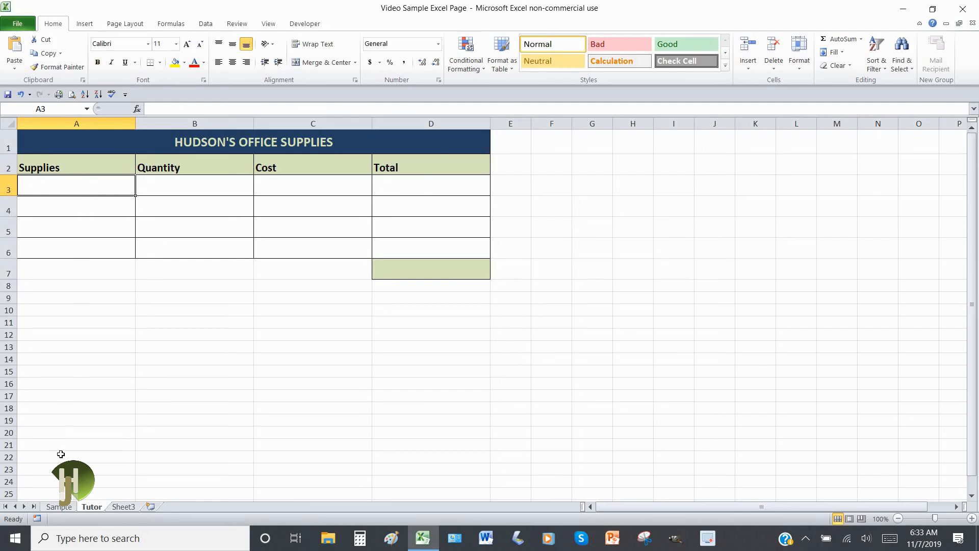
# - Check the item names on the Sample sheet, and enter Pens in A3 and Stapler in A4 on the Tutor sheet
pyautogui.click(58, 507)
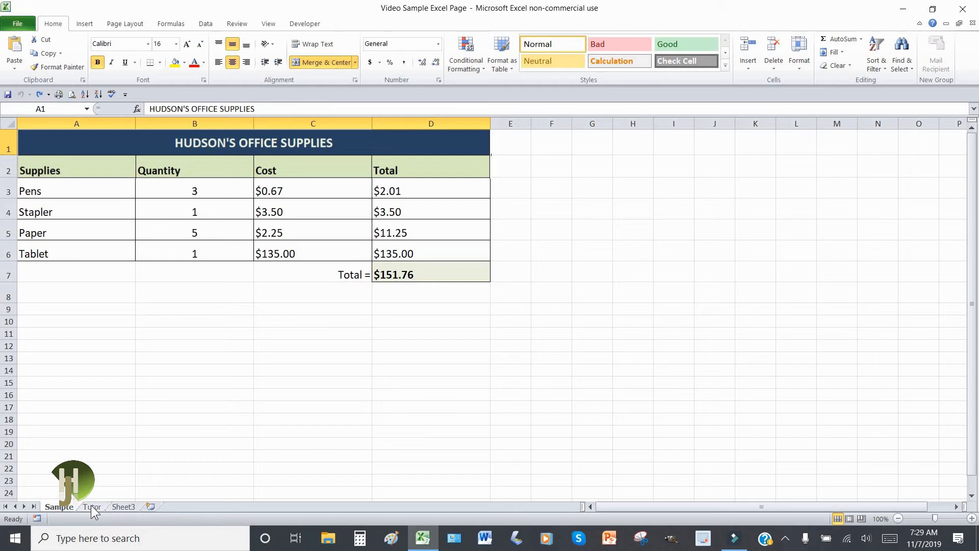
pyautogui.click(92, 507)
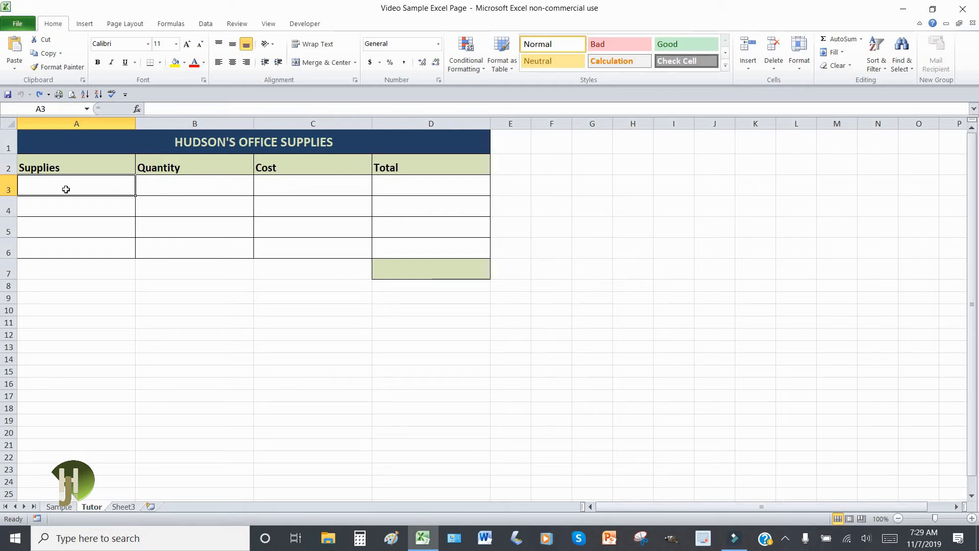
pyautogui.write('Pens')
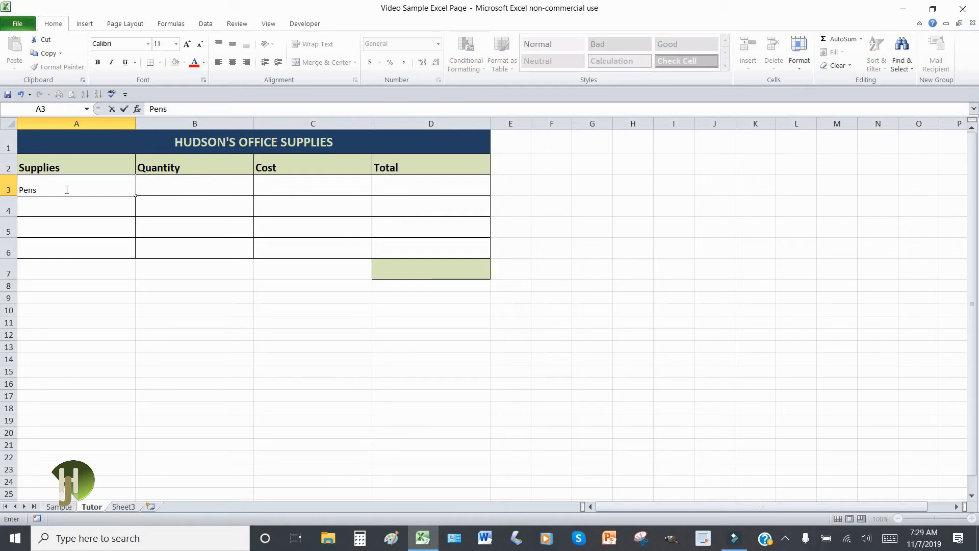
pyautogui.click(63, 209)
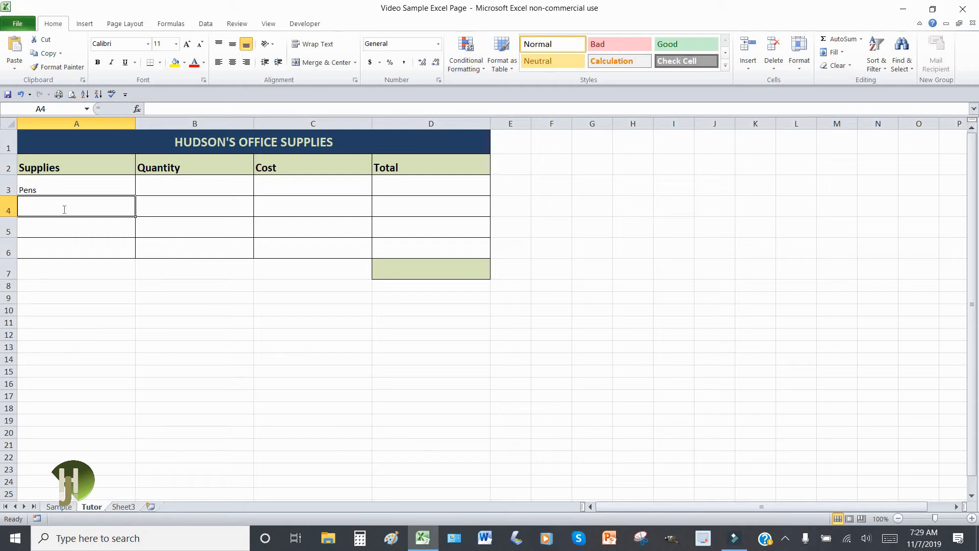
pyautogui.write('stapler')
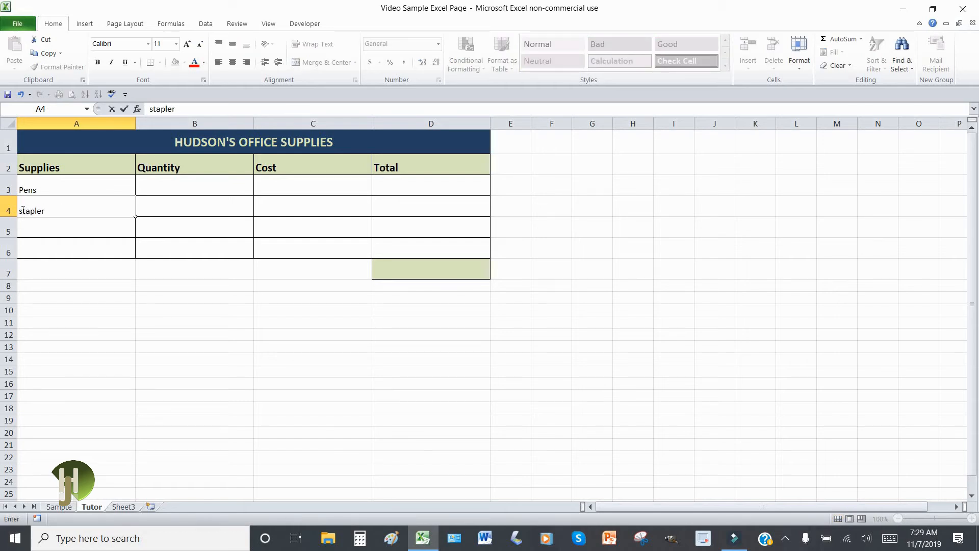
pyautogui.click(20, 206)
pyautogui.press('Delete')
pyautogui.write('S')
pyautogui.click(61, 225)
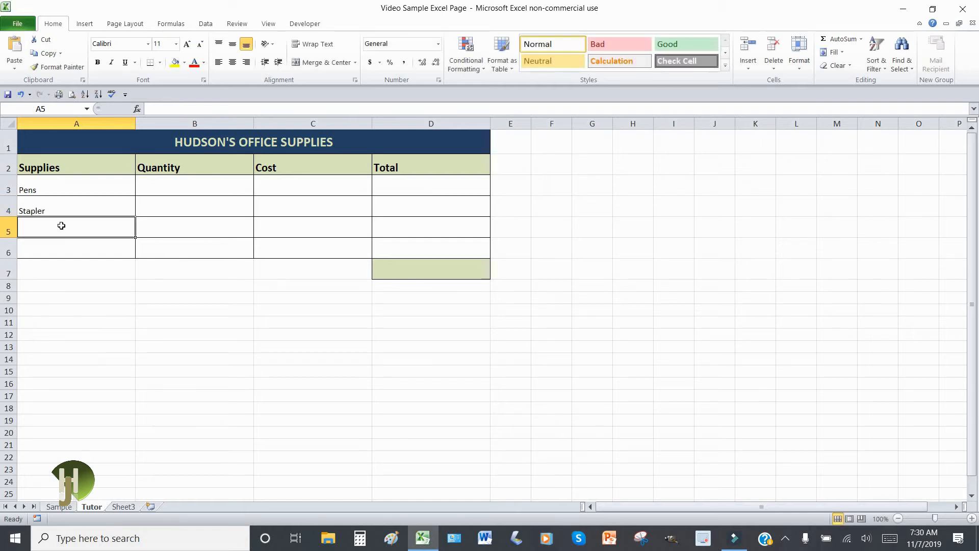
# - Enter the remaining supplies, Paper in cell A5 and Tablet in cell A6
pyautogui.write('Paper')
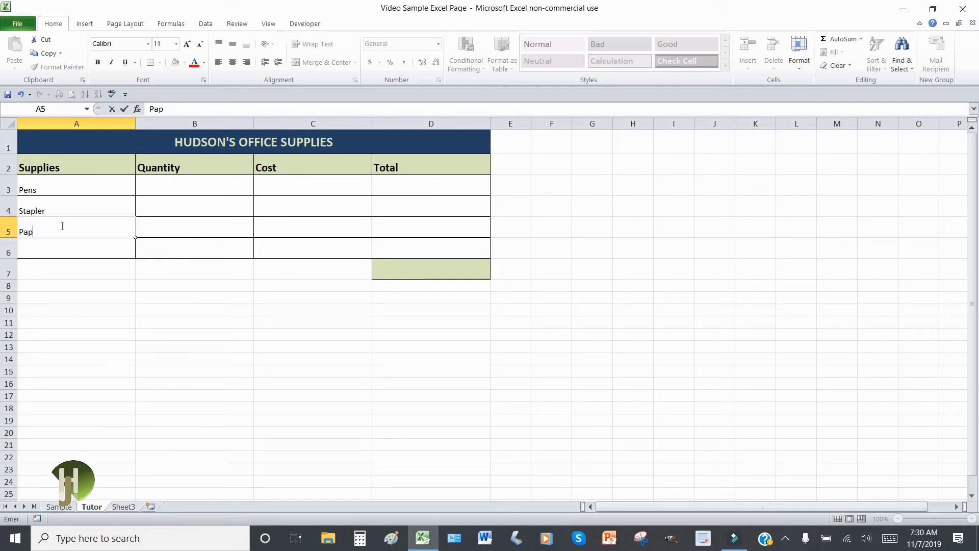
pyautogui.click(62, 247)
pyautogui.write('T')
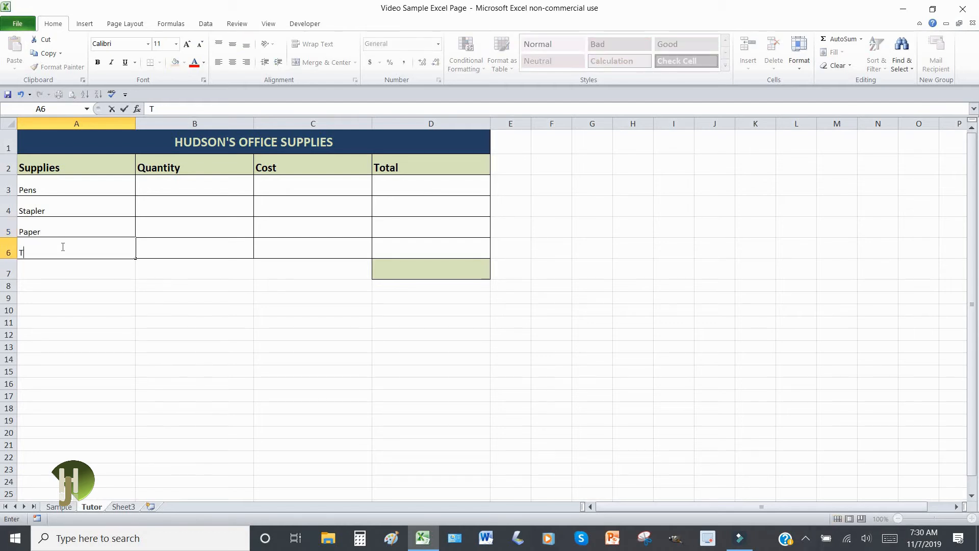
pyautogui.write('ab;et')
pyautogui.press('BackSpace')
pyautogui.press('BackSpace')
pyautogui.press('BackSpace')
pyautogui.write('let')
# - Fill the Quantity column, cells B3:B6, with 3, 1, 5 and 1
pyautogui.click(182, 187)
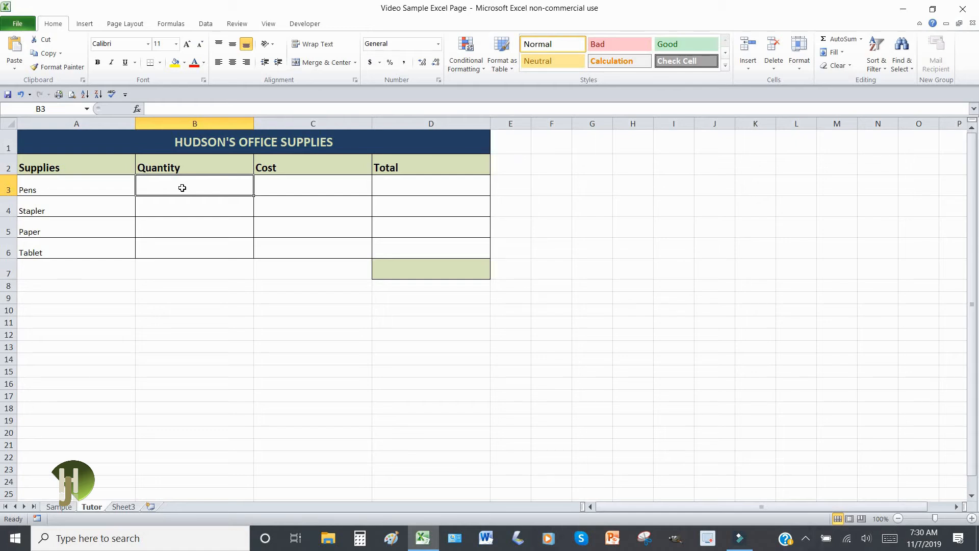
pyautogui.write('3')
pyautogui.press('Return')
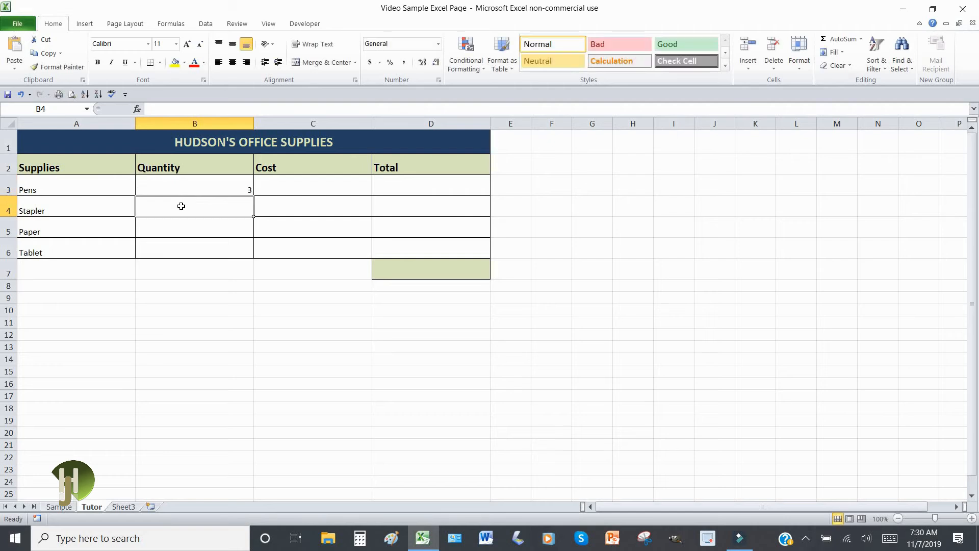
pyautogui.write('1')
pyautogui.press('Return')
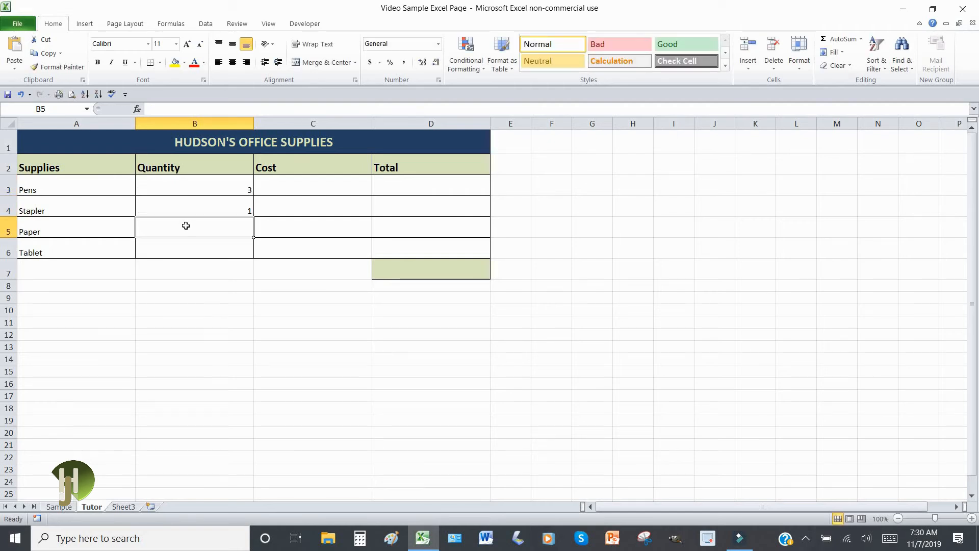
pyautogui.write('5')
pyautogui.press('Return')
pyautogui.write('1')
pyautogui.click(281, 249)
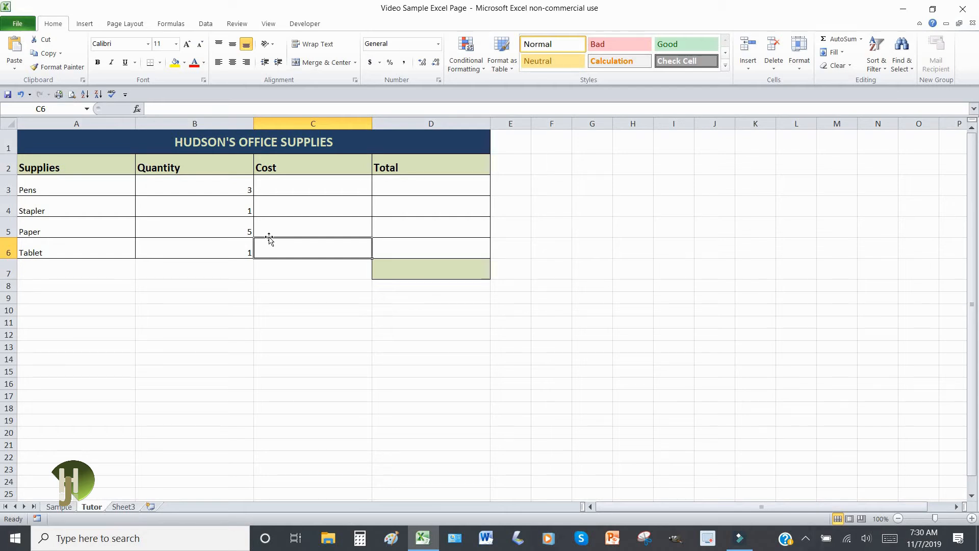
# - Check the item text style on the Sample sheet, and set supply names A3:A6 on the Tutor sheet to font size 14
pyautogui.click(59, 506)
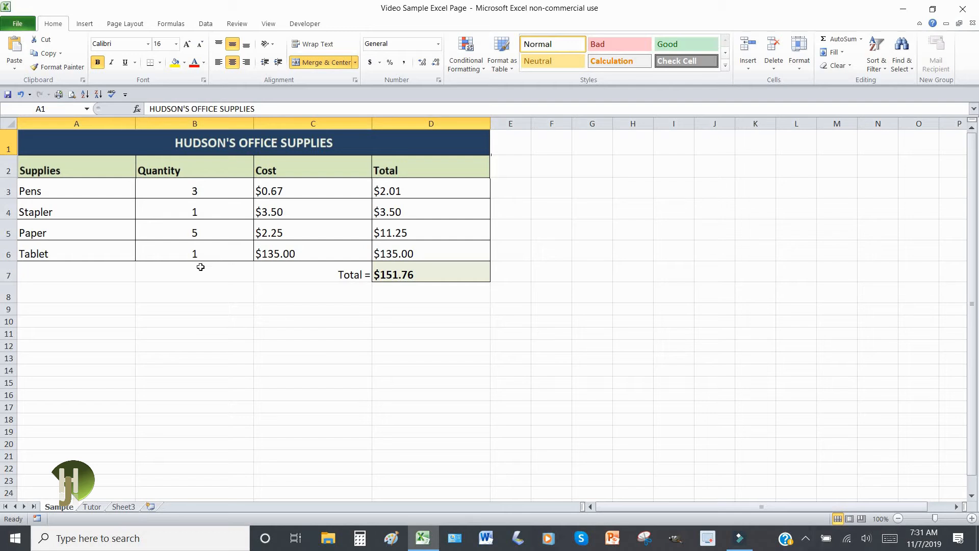
pyautogui.click(92, 507)
pyautogui.click(71, 185)
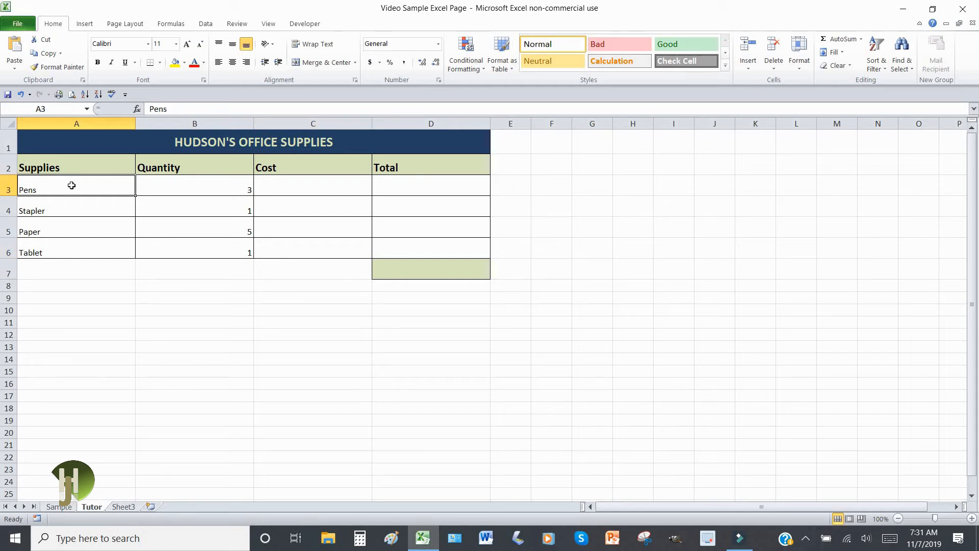
pyautogui.moveTo(74, 193); pyautogui.dragTo(79, 247)
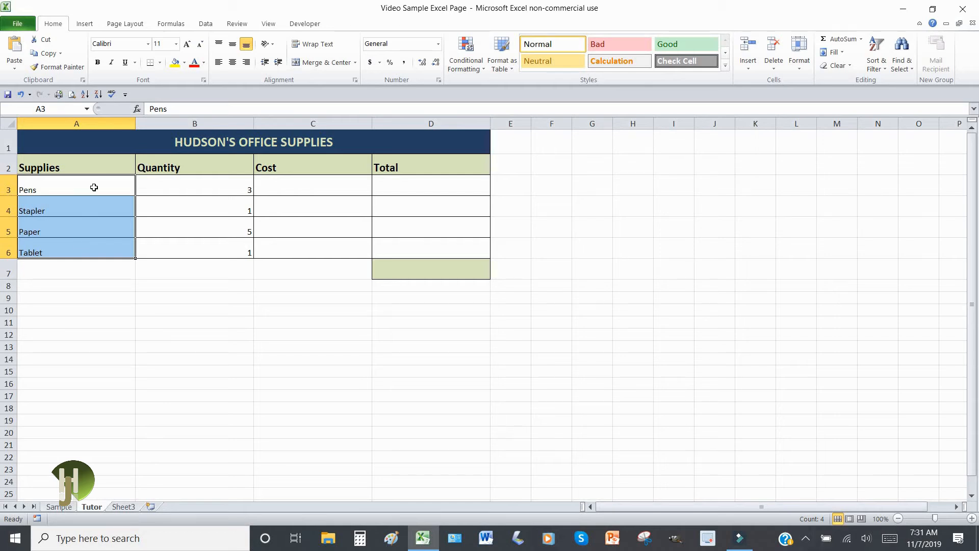
pyautogui.click(187, 45)
pyautogui.click(187, 45)
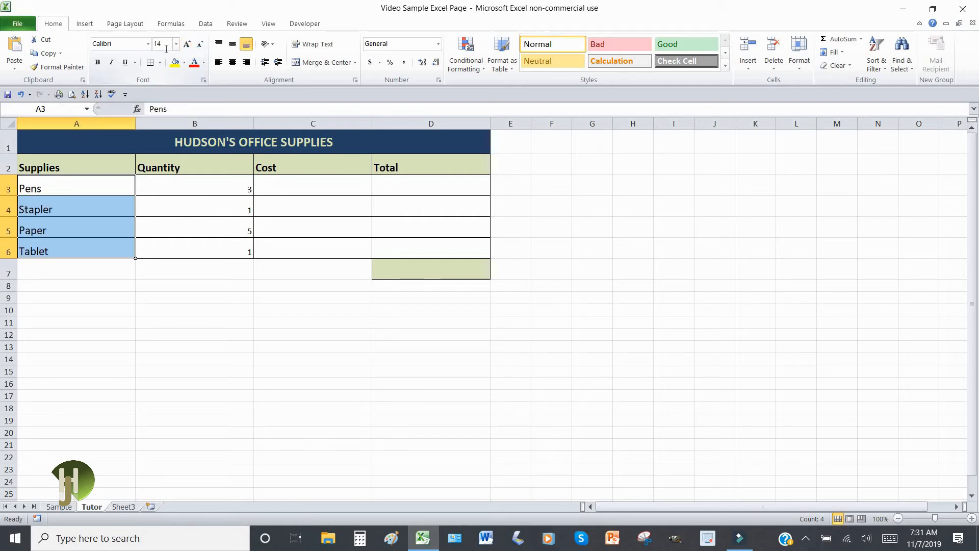
# - Set the quantities in B3:B6 to font size 14 and center them horizontally
pyautogui.click(171, 184)
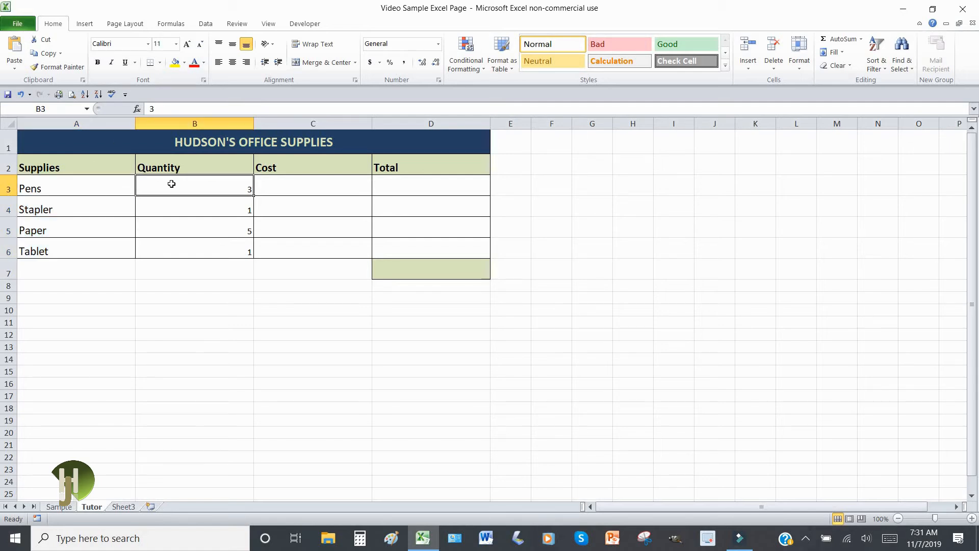
pyautogui.moveTo(171, 184); pyautogui.dragTo(176, 241)
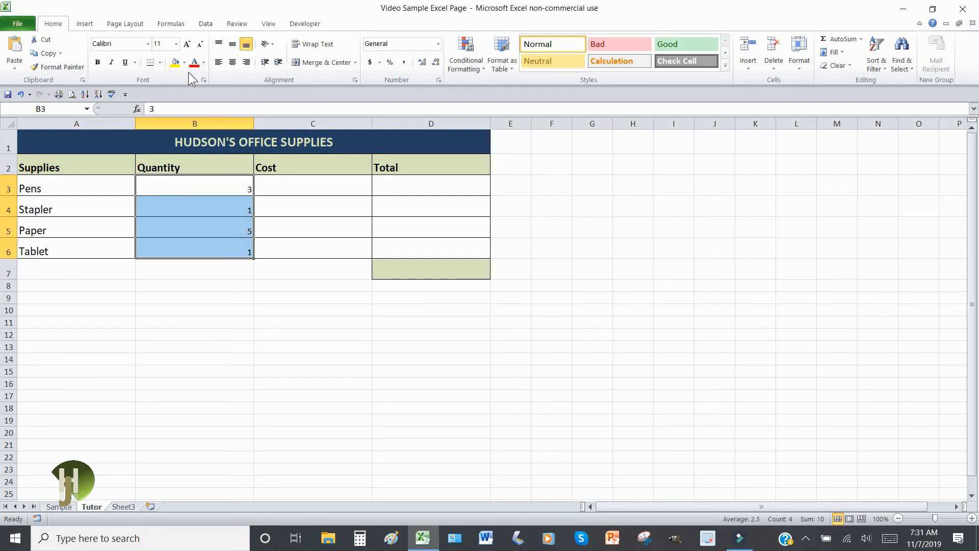
pyautogui.click(188, 46)
pyautogui.click(188, 45)
pyautogui.click(233, 63)
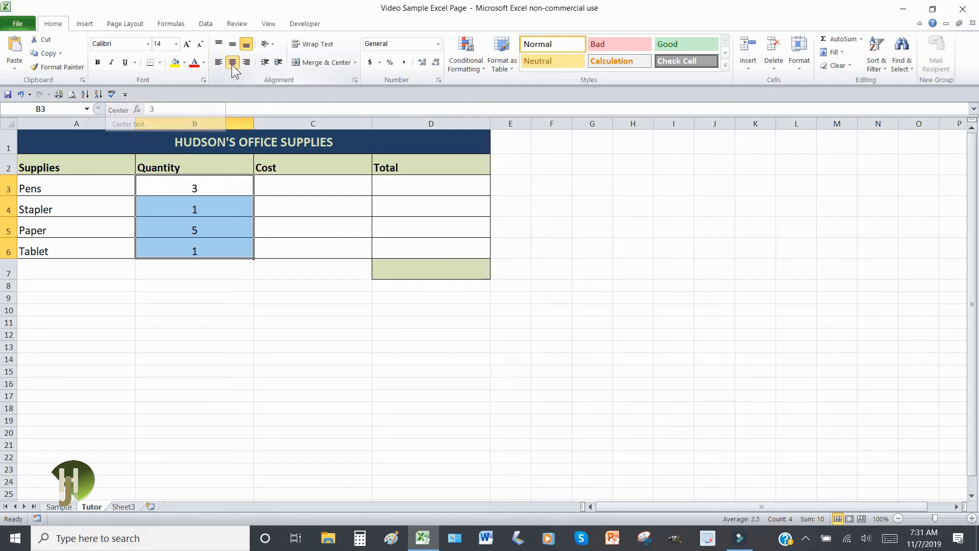
pyautogui.click(306, 268)
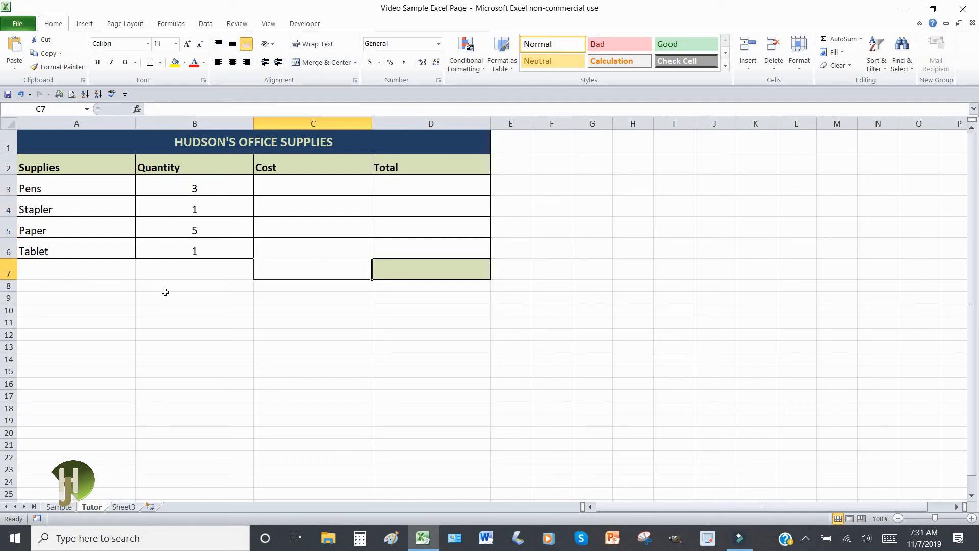
# - Check the costs on the Sample sheet, and enter 0.67 for Pens and 3.50 for Stapler in C3:C4 on the Tutor sheet
pyautogui.click(57, 507)
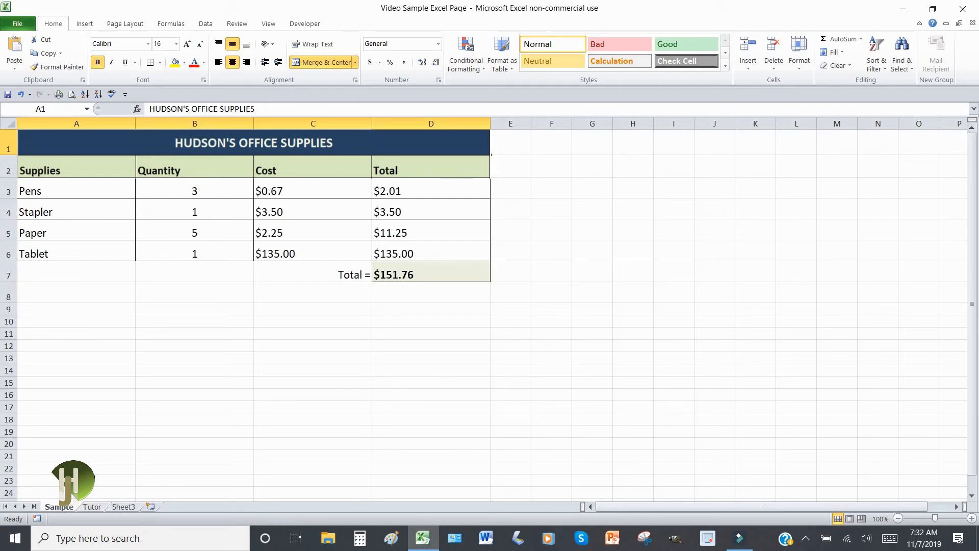
pyautogui.click(92, 506)
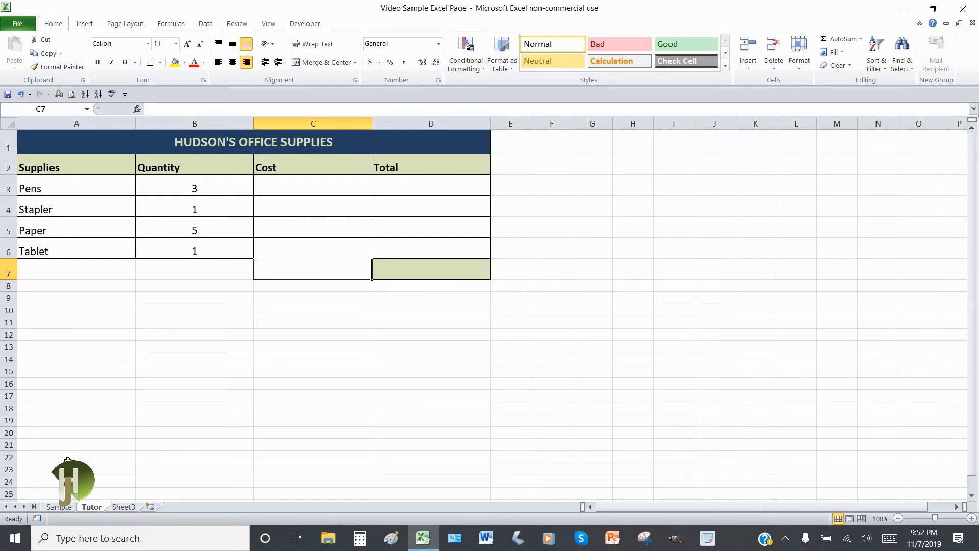
pyautogui.click(58, 507)
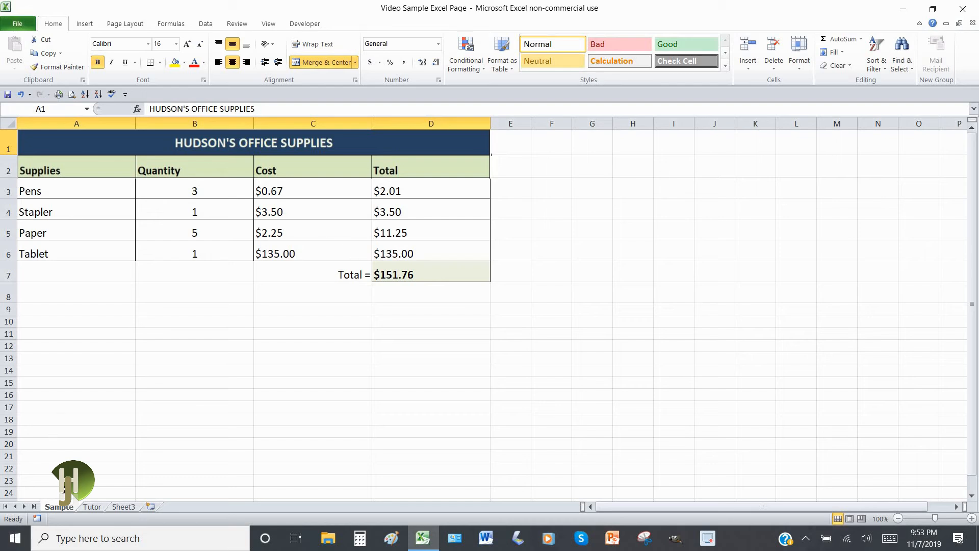
pyautogui.click(92, 507)
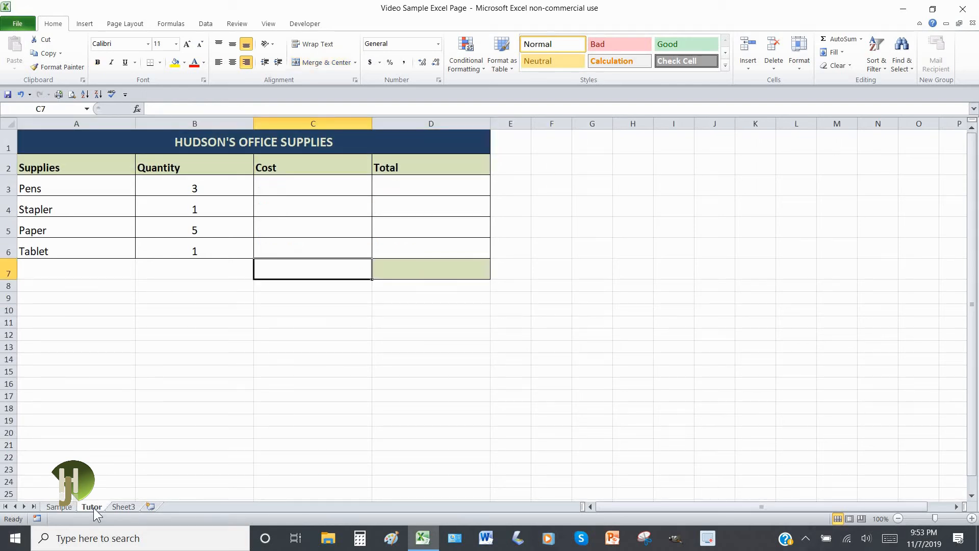
pyautogui.click(309, 185)
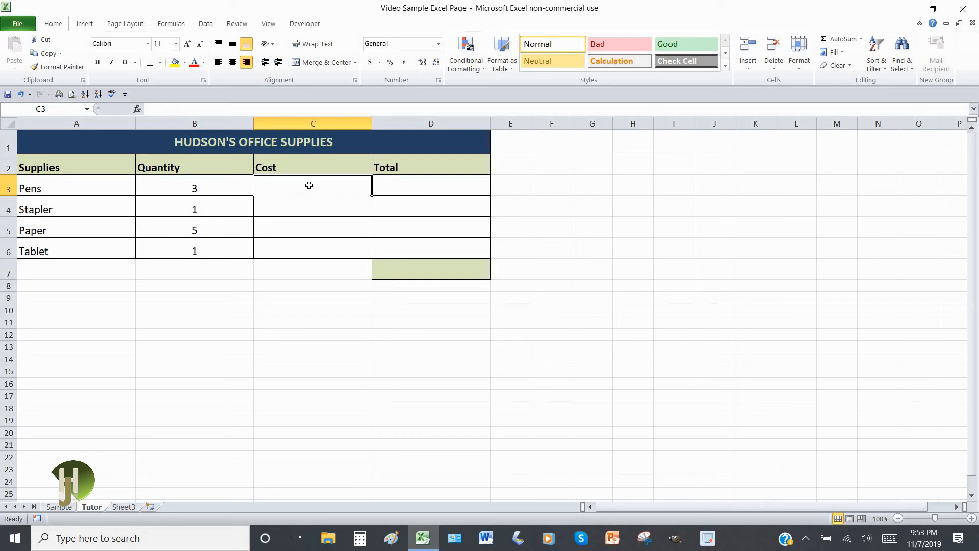
pyautogui.write('0.67')
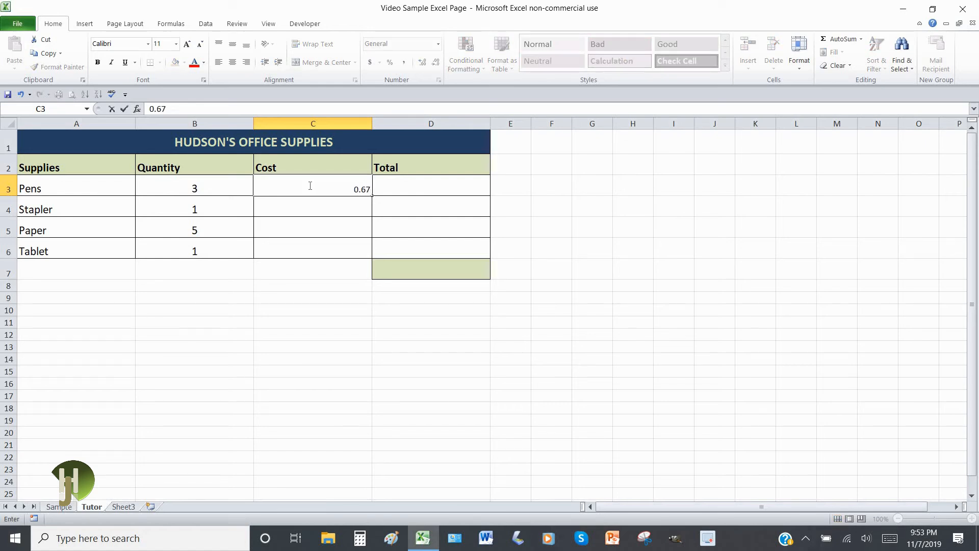
pyautogui.click(319, 206)
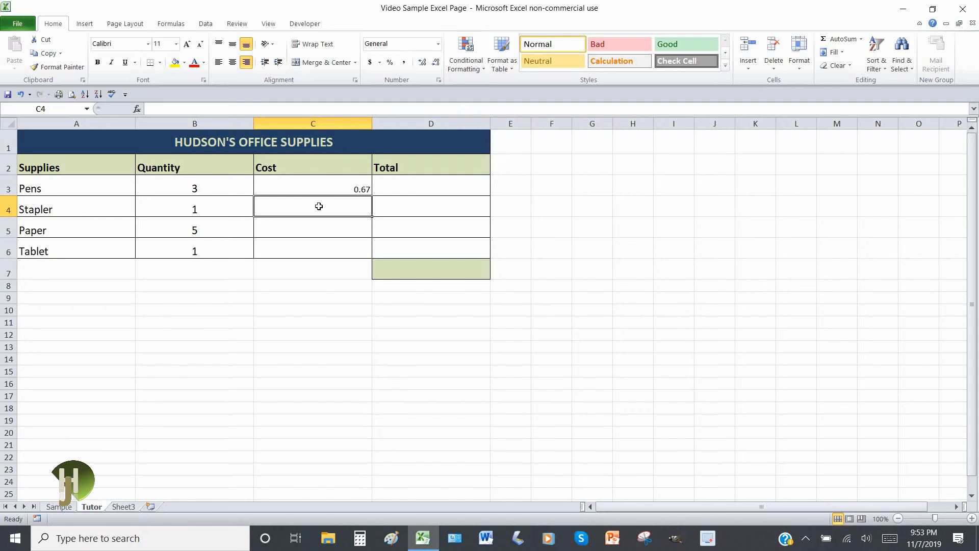
pyautogui.write('3.')
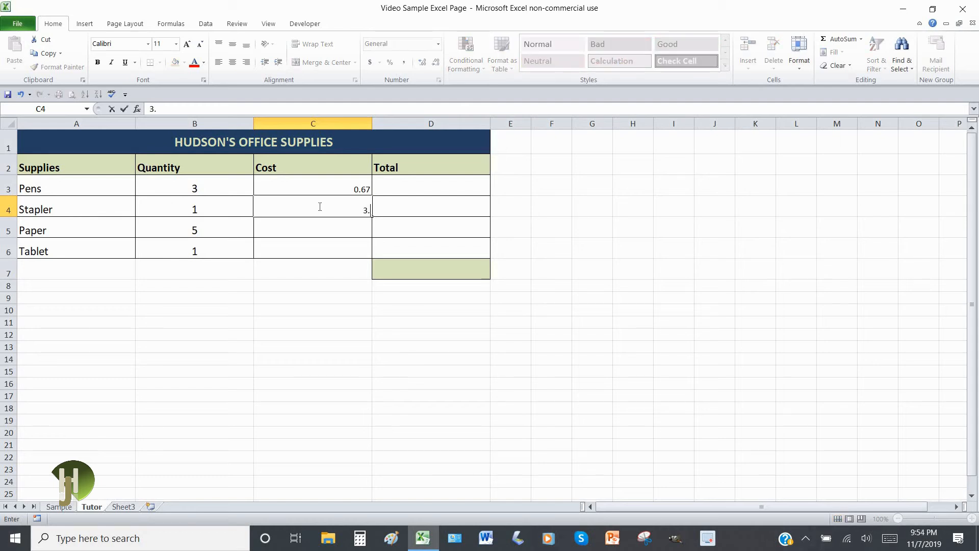
pyautogui.write('50')
# - Enter the remaining costs, 2.25 for Paper in C5 and 135.00 for Tablet in C6
pyautogui.click(320, 230)
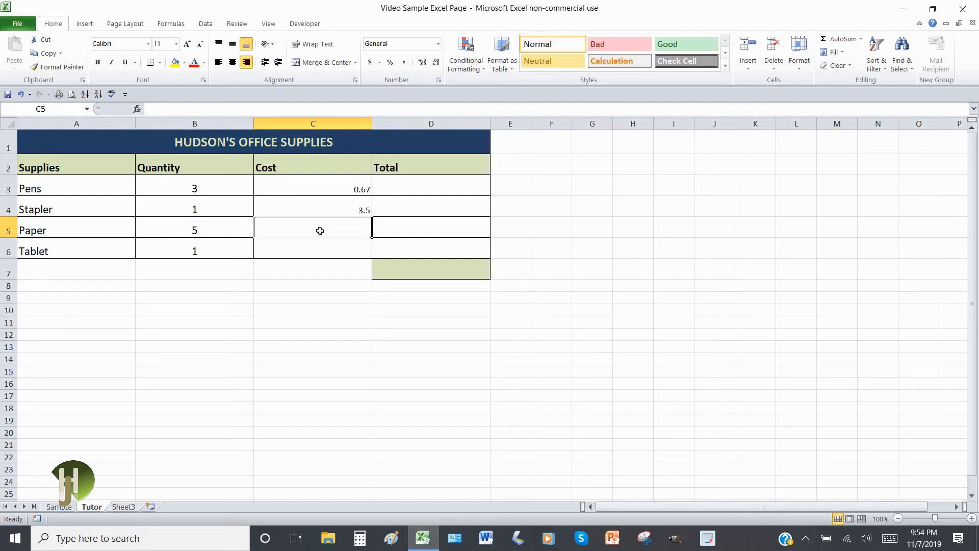
pyautogui.write('2.25')
pyautogui.click(333, 251)
pyautogui.write('135.00')
pyautogui.click(334, 269)
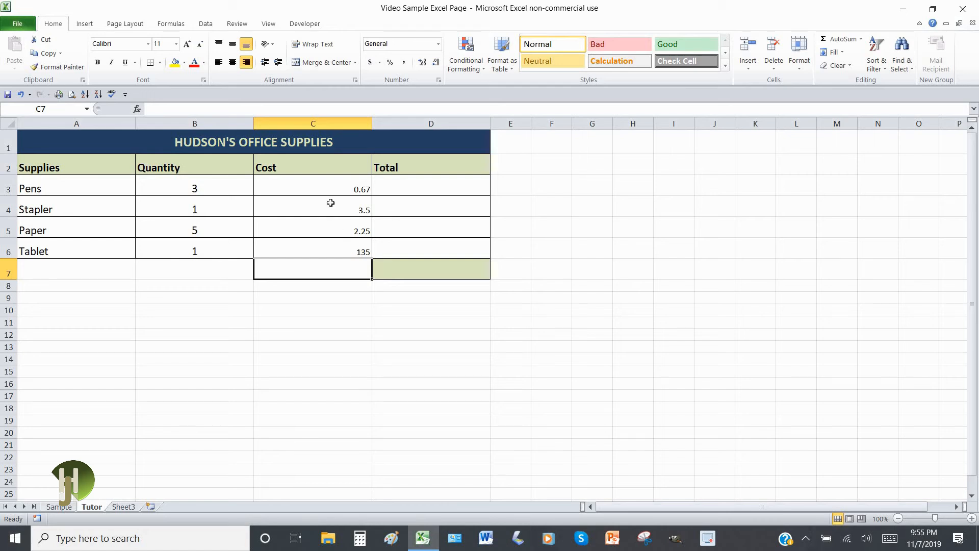
# - Format the costs in C3:C6 as Currency with 2 decimal places and the $ symbol
pyautogui.click(325, 188)
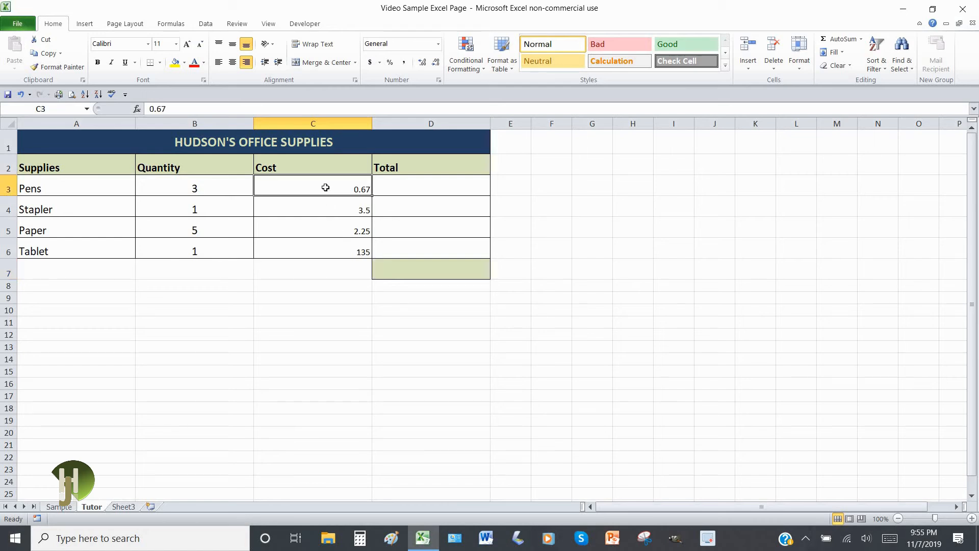
pyautogui.moveTo(325, 188); pyautogui.dragTo(321, 247)
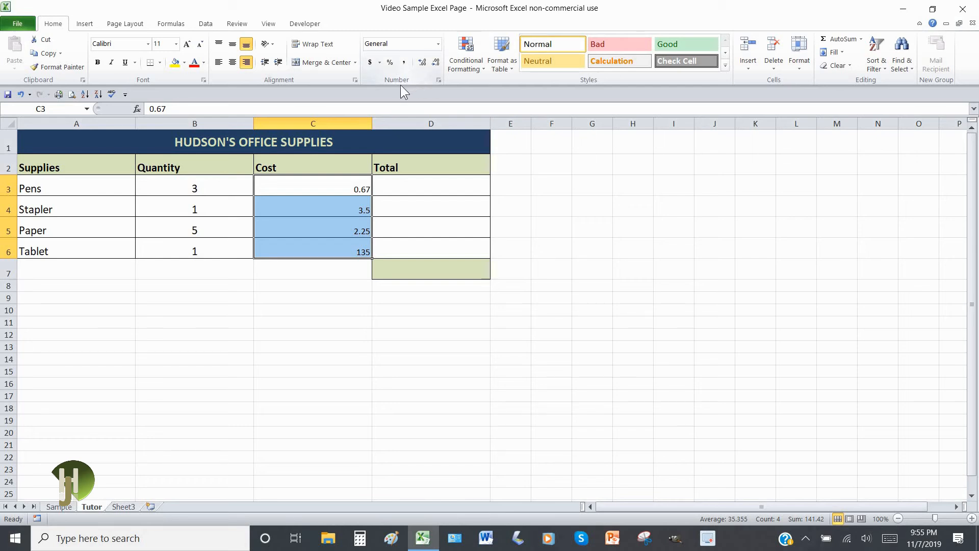
pyautogui.click(438, 80)
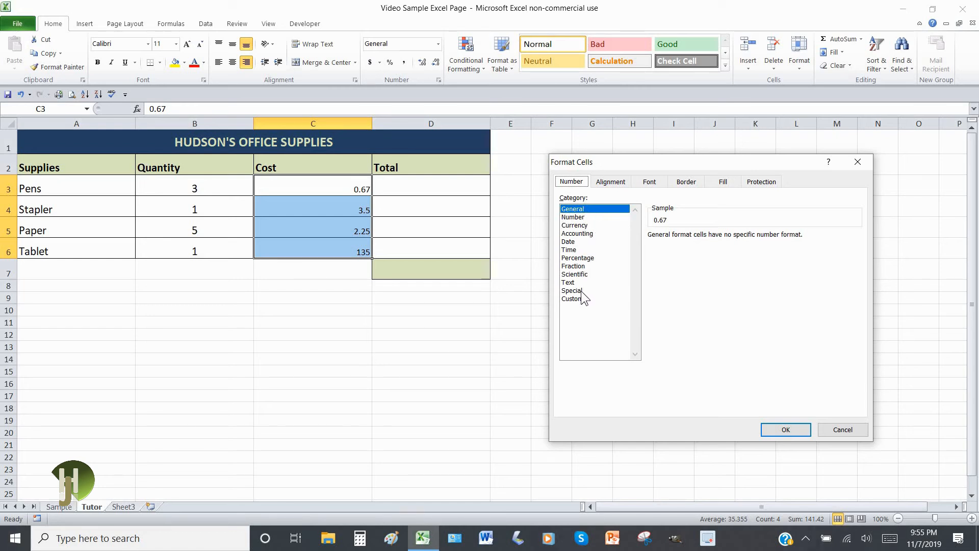
pyautogui.click(576, 225)
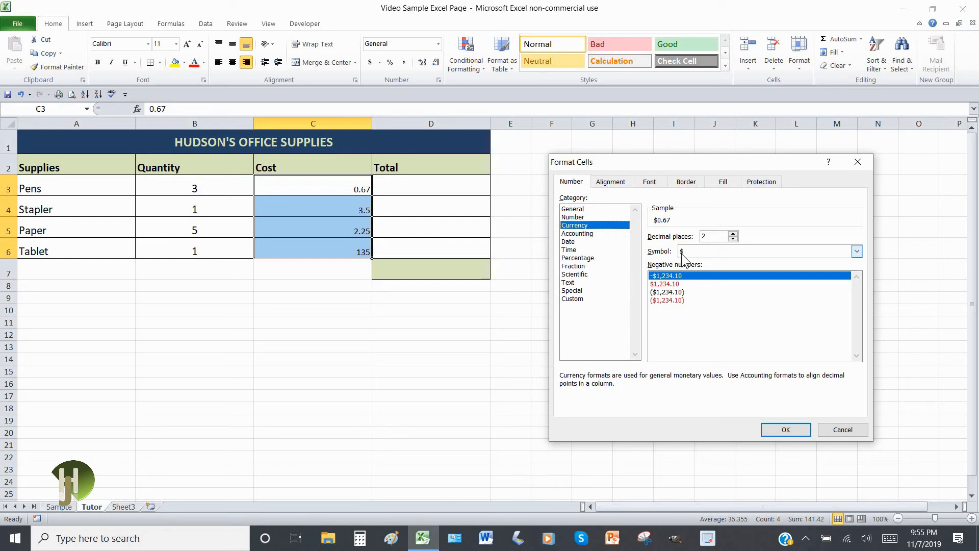
pyautogui.click(787, 429)
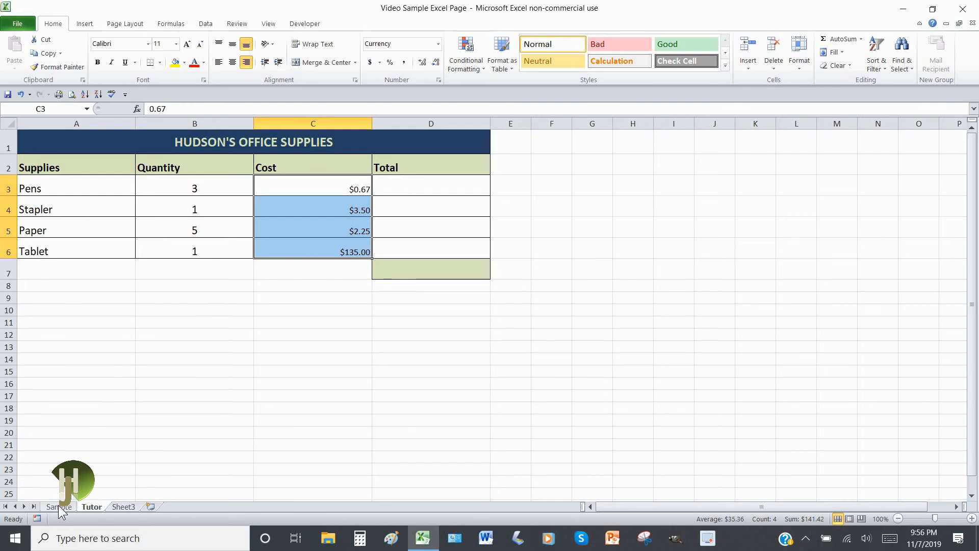
# - Compare the costs with the Sample sheet, and set C3:C6 on the Tutor sheet to font size 14 and left alignment
pyautogui.click(59, 507)
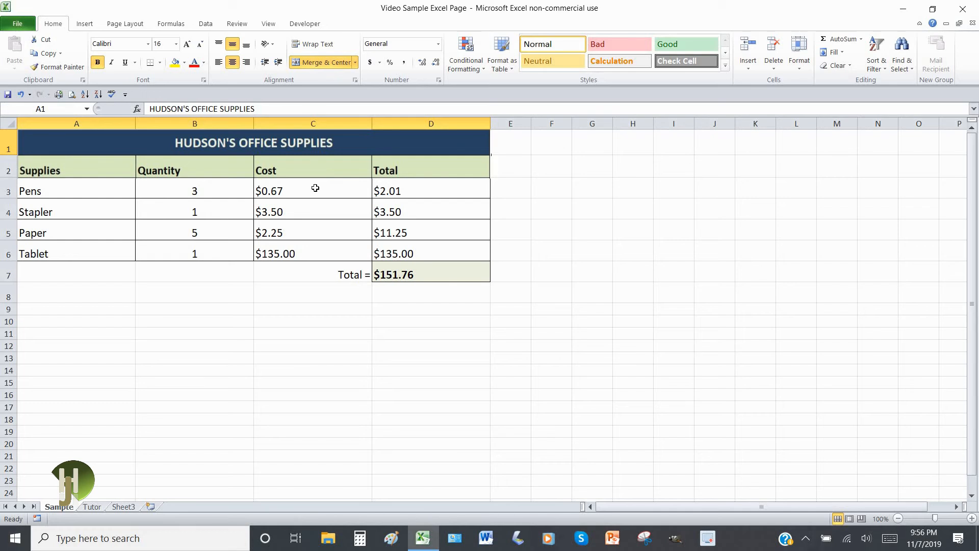
pyautogui.click(90, 507)
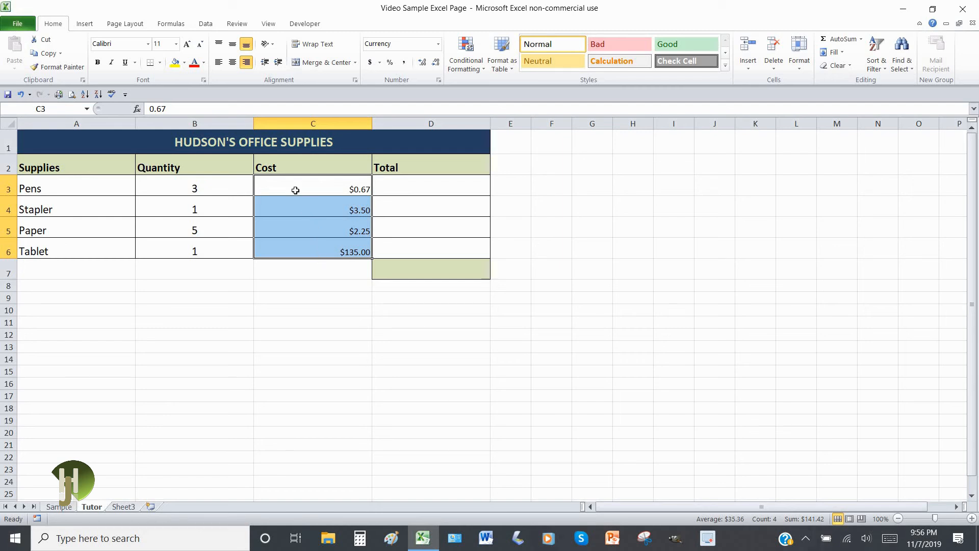
pyautogui.click(176, 45)
pyautogui.click(176, 45)
pyautogui.click(188, 45)
pyautogui.click(188, 45)
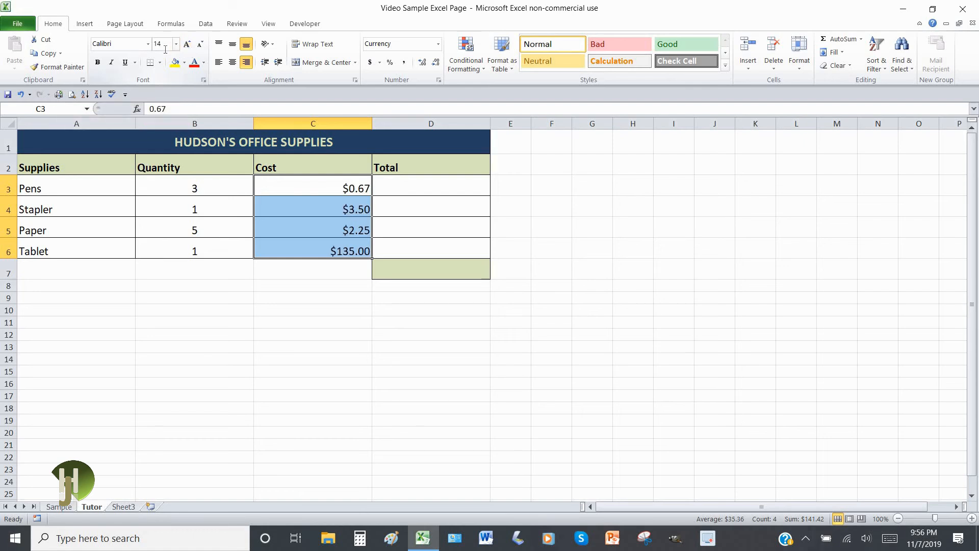
pyautogui.click(248, 65)
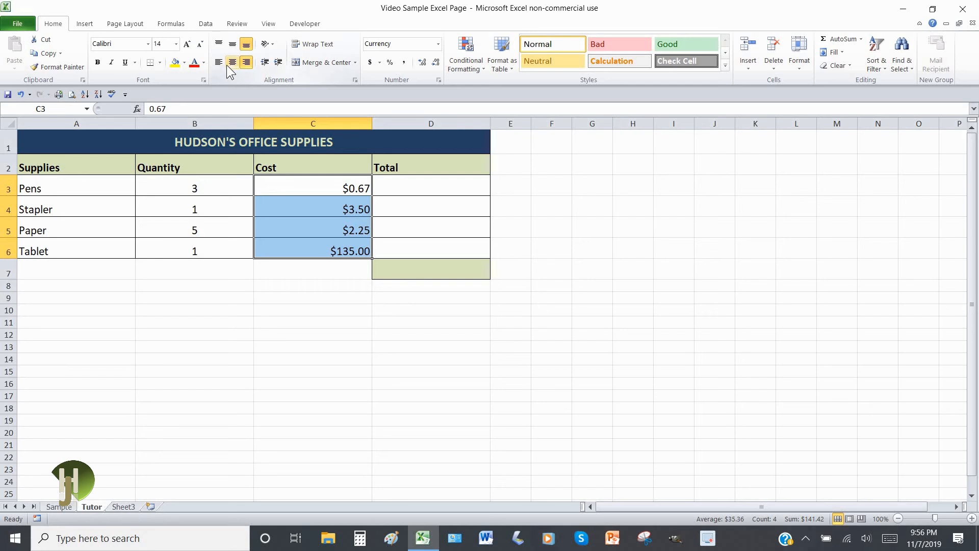
pyautogui.click(218, 63)
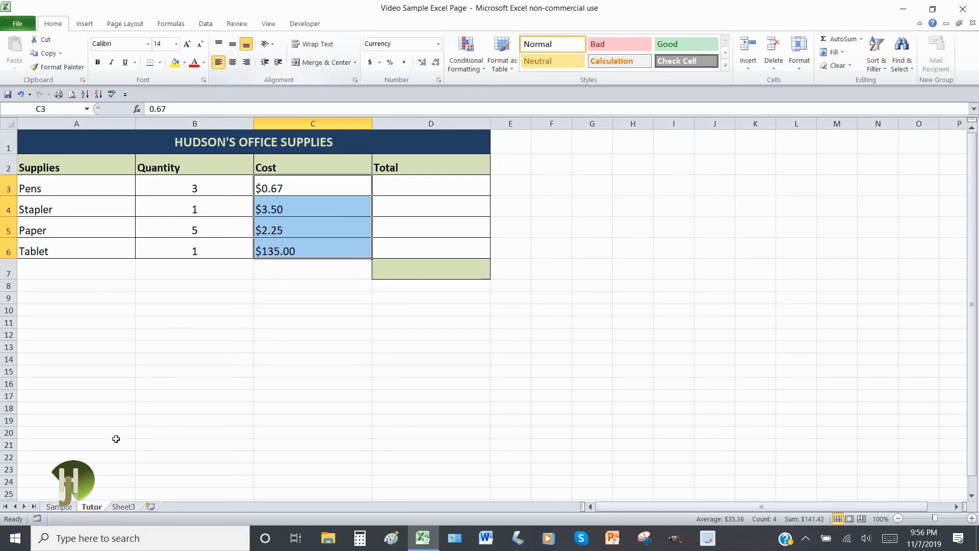
# - Check the Pens total's formula on the Sample sheet, and insert PRODUCT over B3:C3 in D3 on the Tutor sheet by searching functions for "Multiply"
pyautogui.click(61, 508)
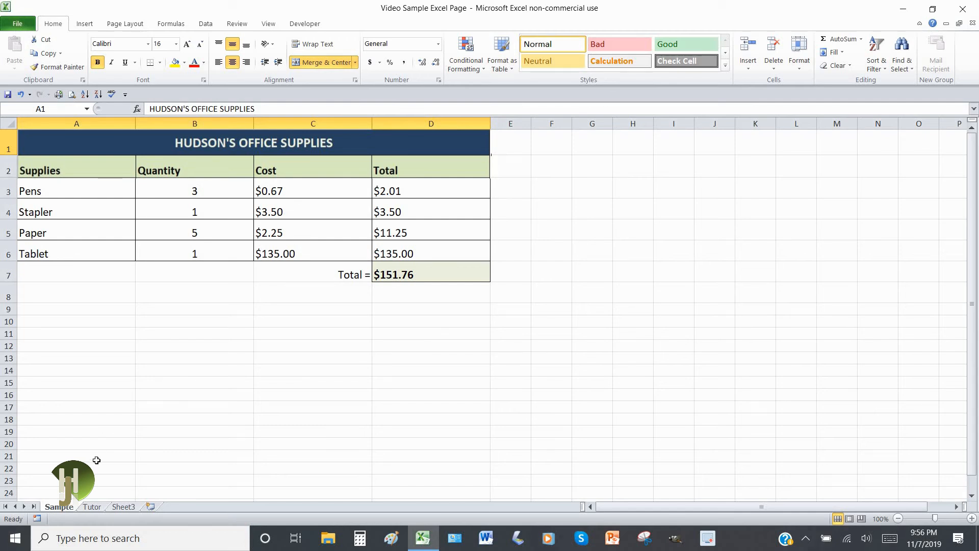
pyautogui.click(91, 506)
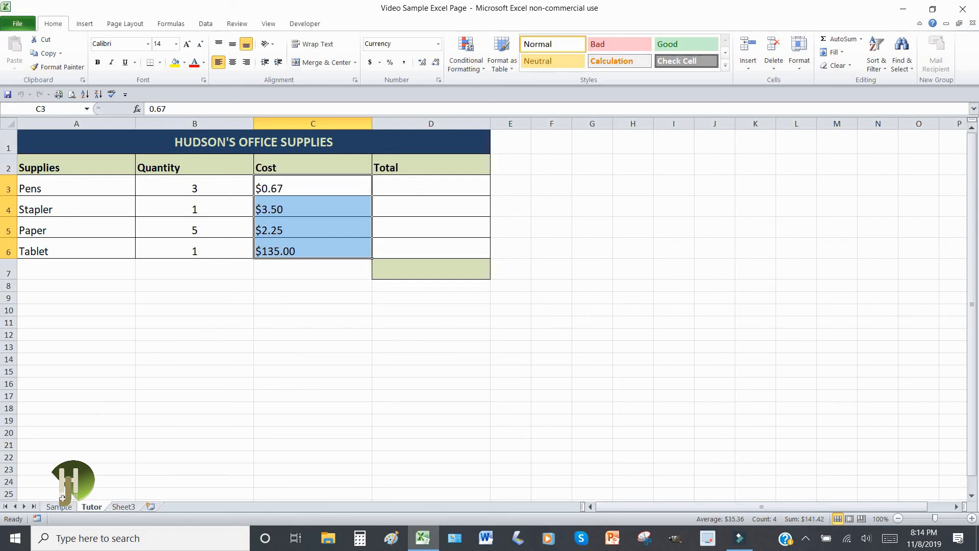
pyautogui.click(61, 508)
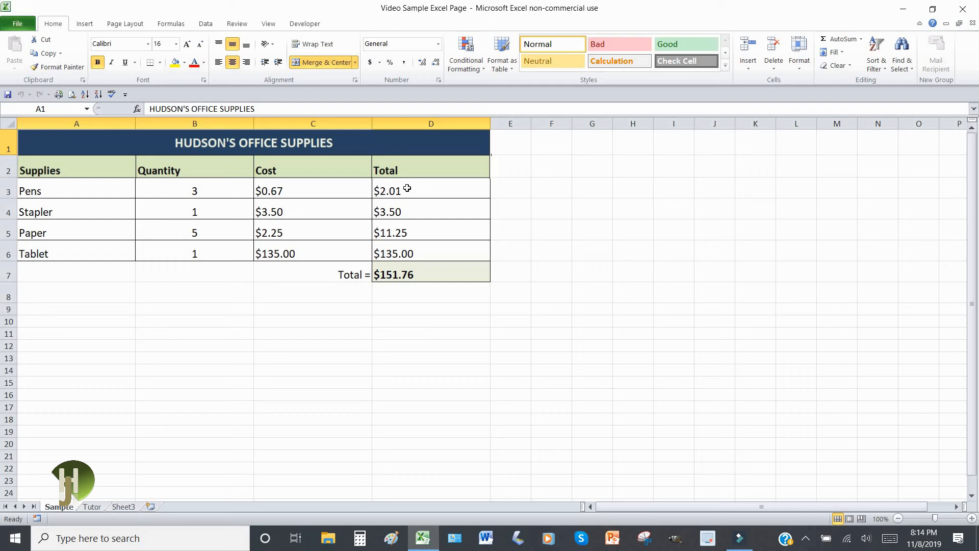
pyautogui.click(408, 189)
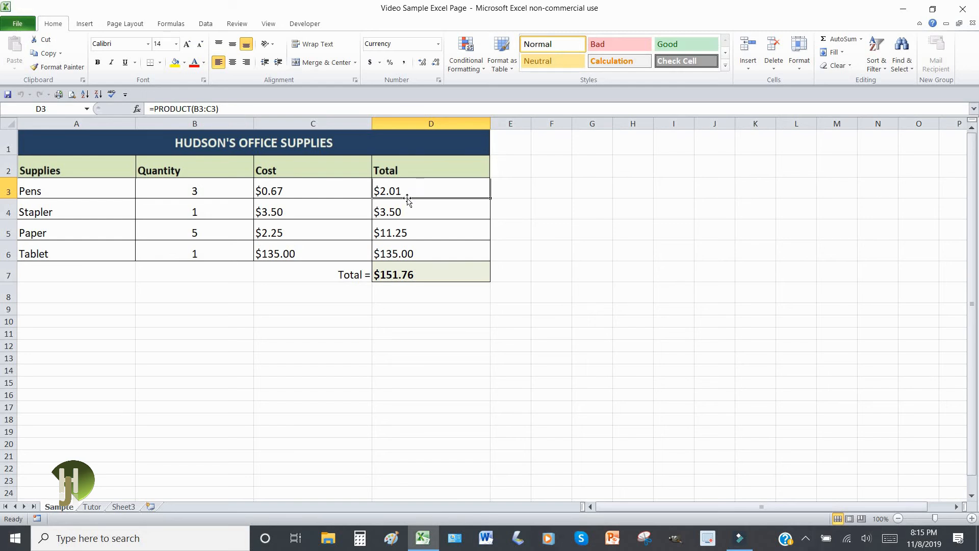
pyautogui.click(93, 507)
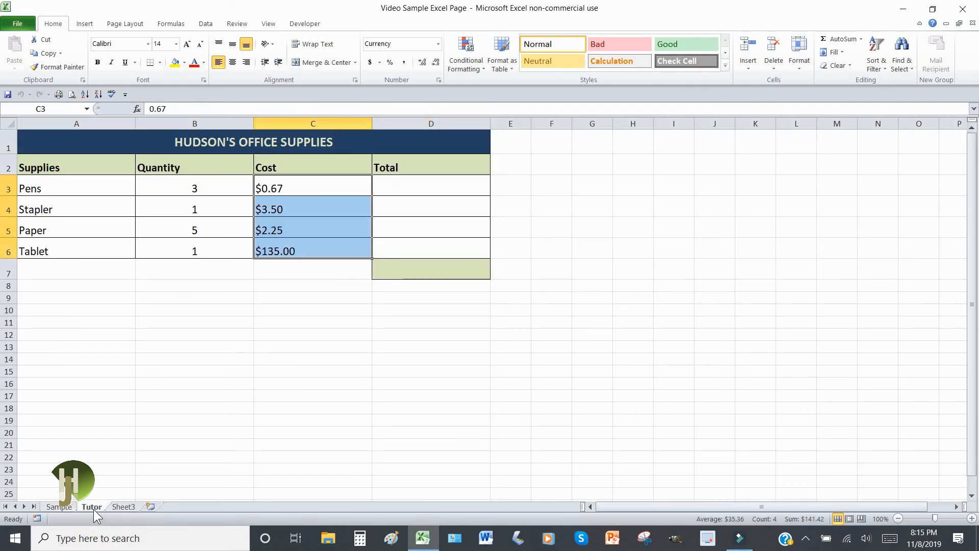
pyautogui.click(417, 187)
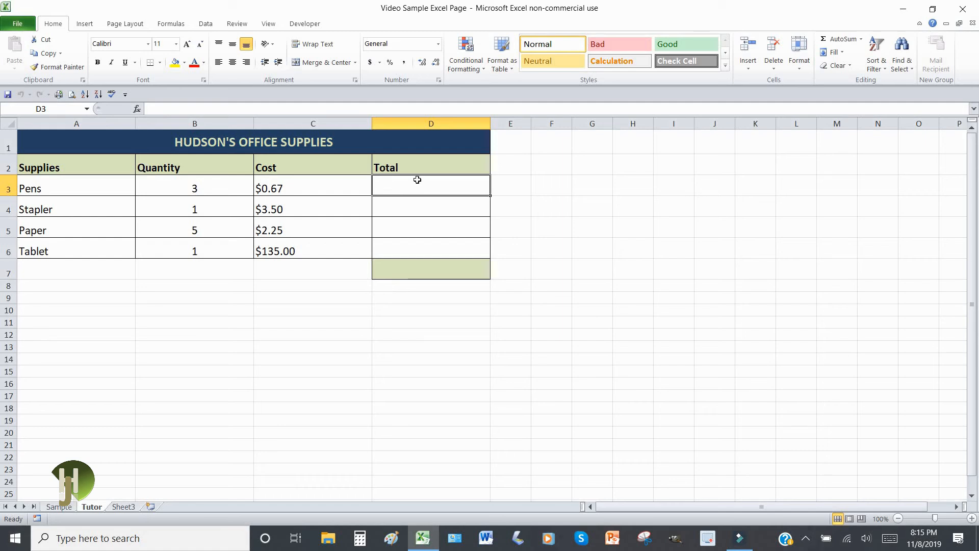
pyautogui.click(137, 109)
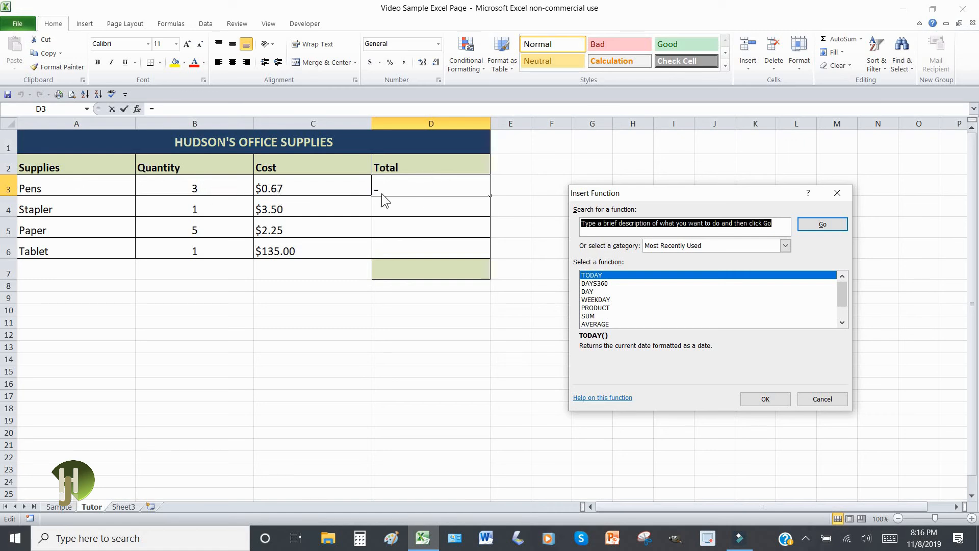
pyautogui.write('M')
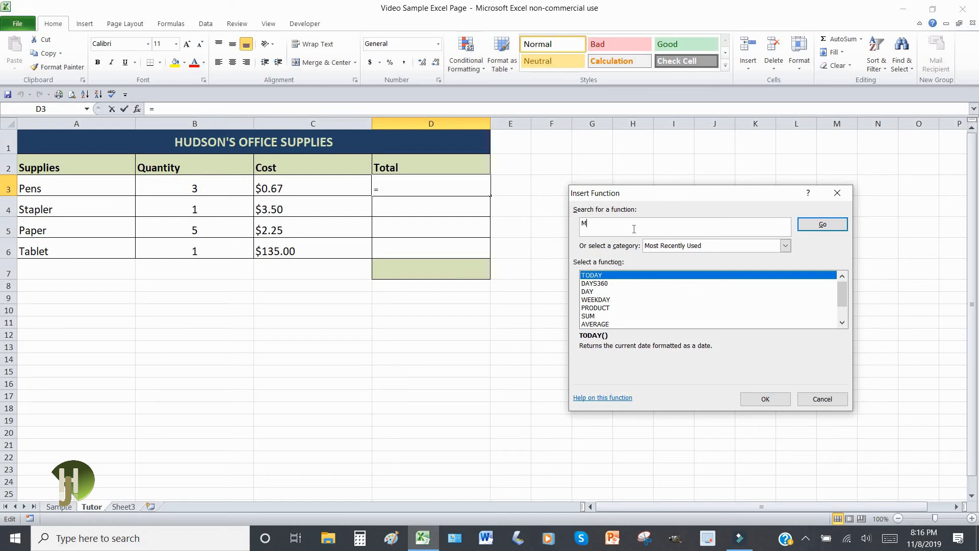
pyautogui.write('ultiply')
pyautogui.click(823, 225)
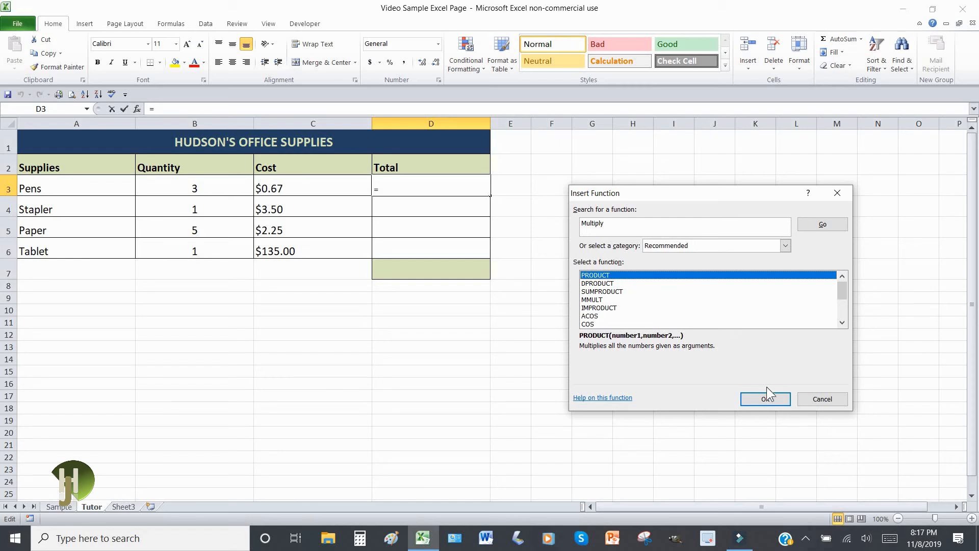
pyautogui.click(766, 399)
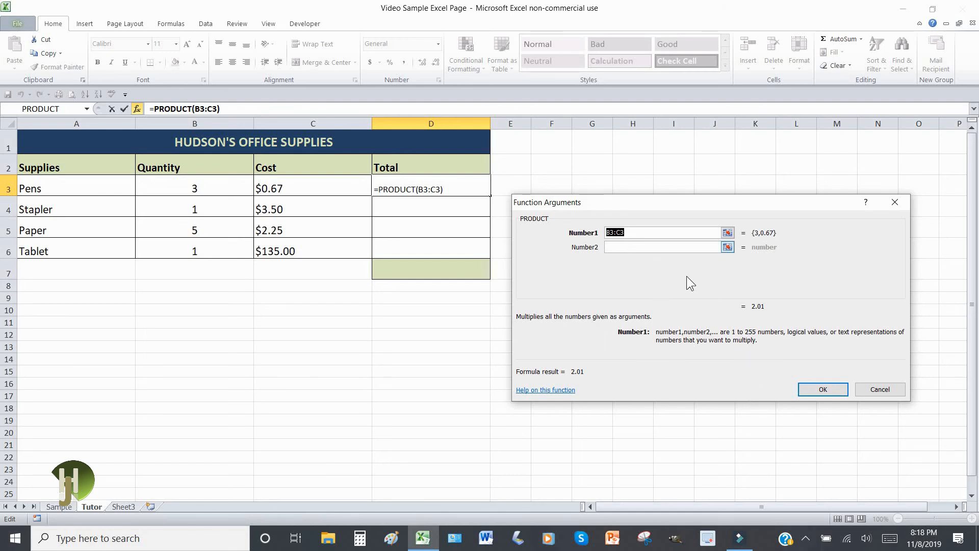
pyautogui.click(810, 390)
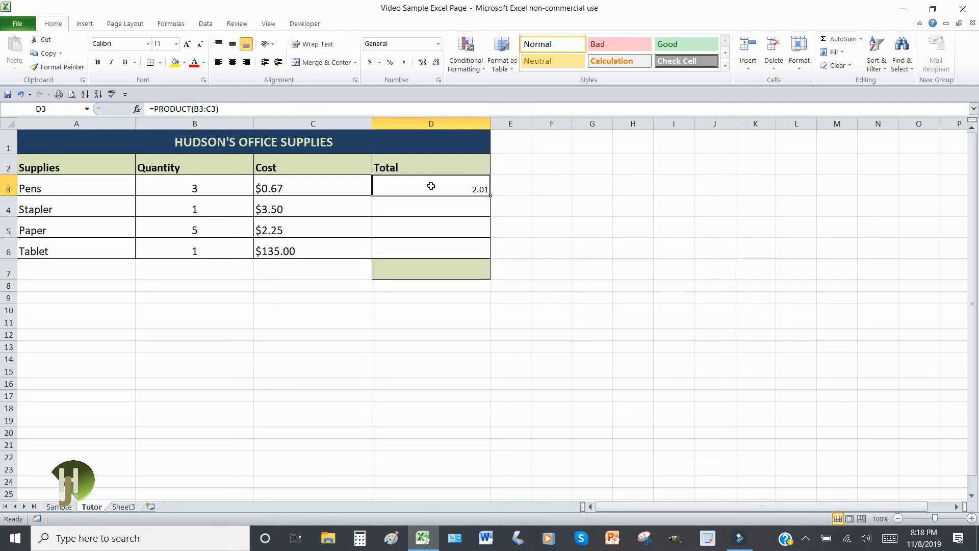
# - Format the Total column cells D3:D7 as Currency
pyautogui.moveTo(431, 186); pyautogui.dragTo(437, 266)
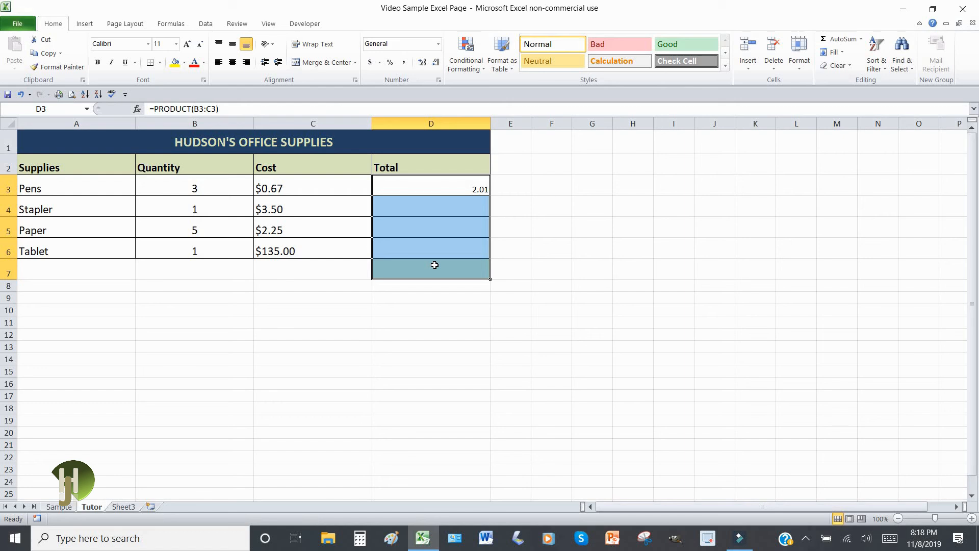
pyautogui.click(442, 81)
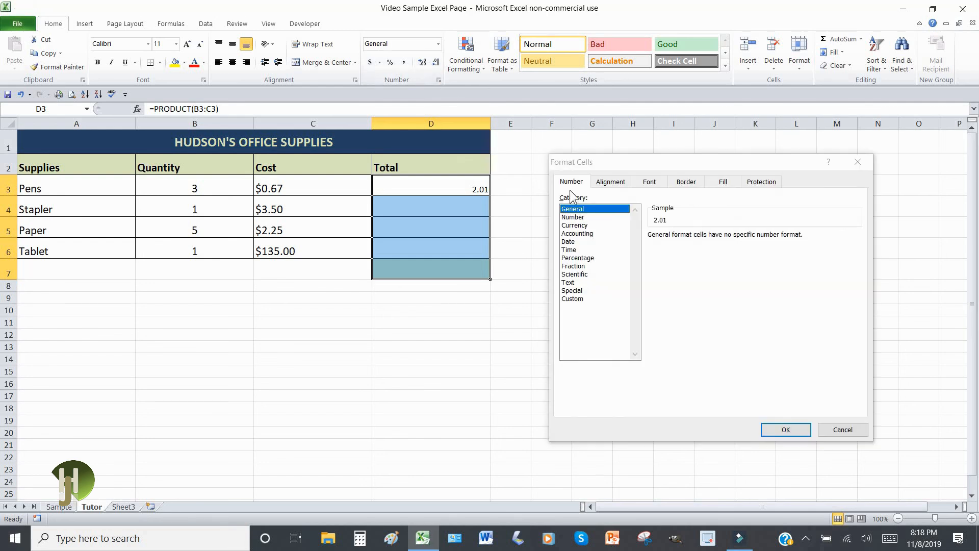
pyautogui.click(839, 431)
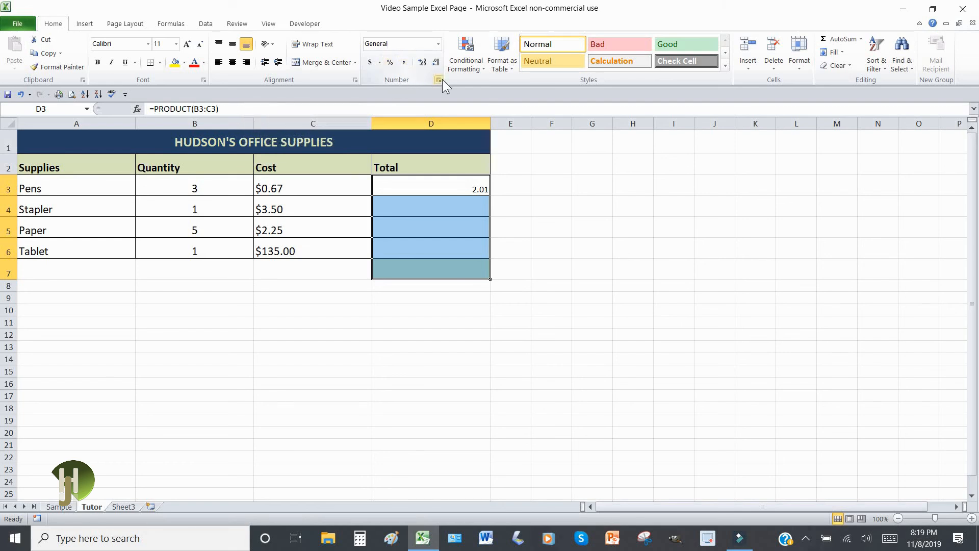
pyautogui.click(438, 44)
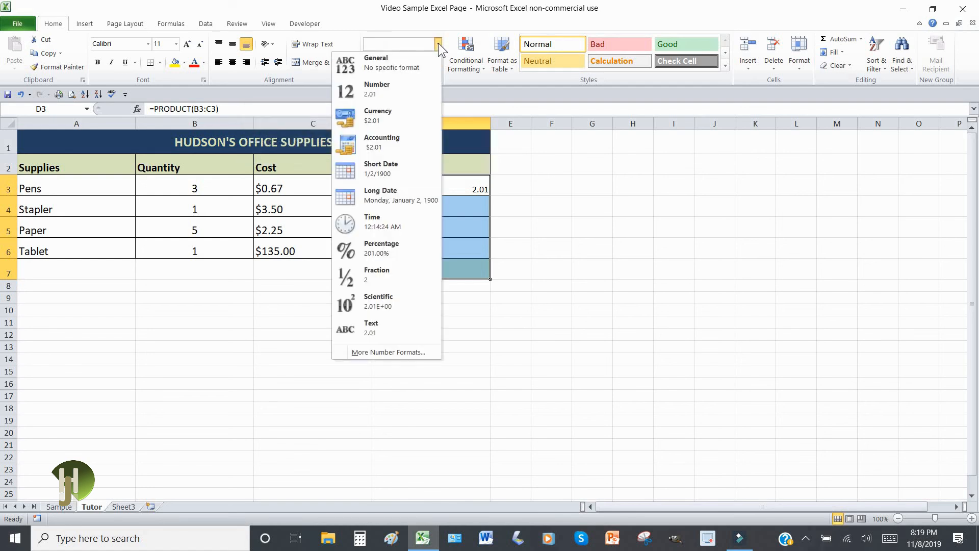
pyautogui.click(387, 113)
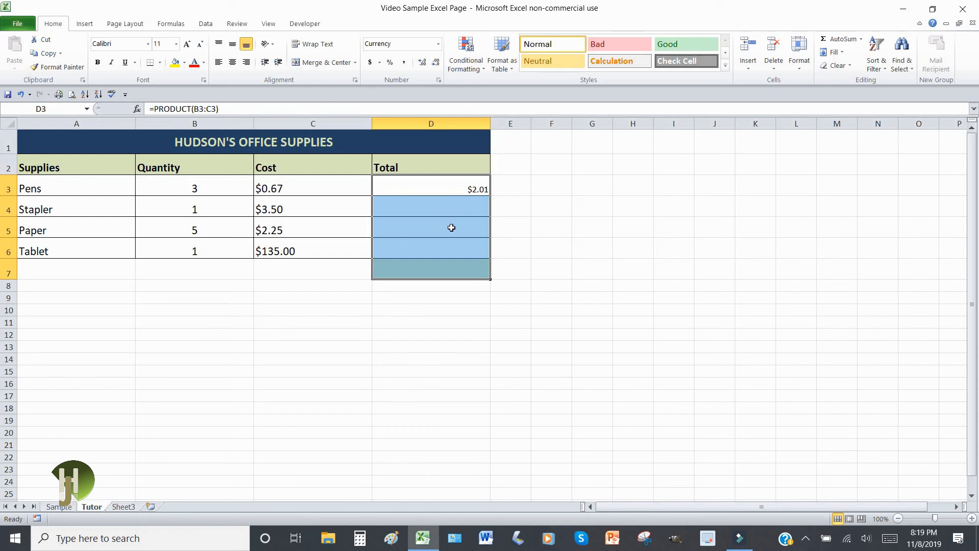
# - Set the Total column cells D3:D7 to font size 14 and align them left
pyautogui.click(187, 45)
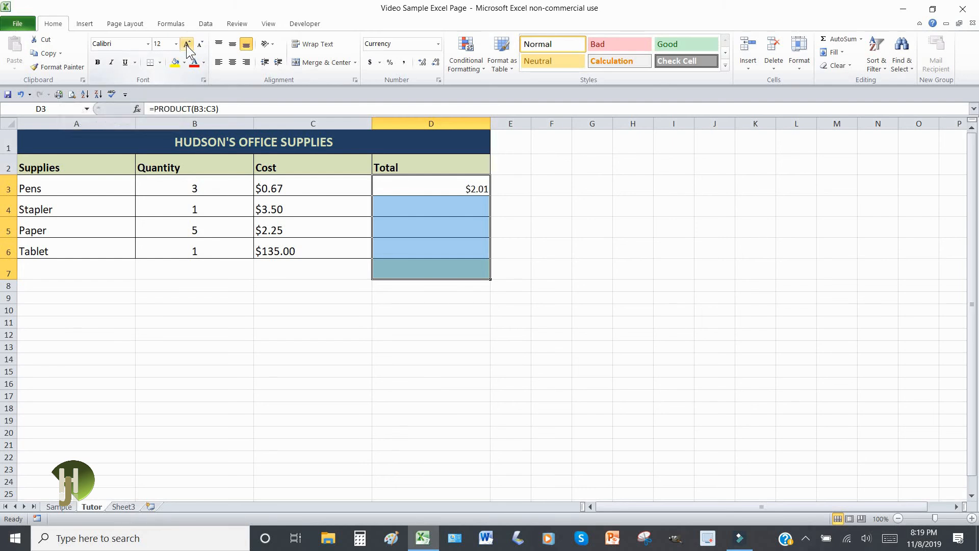
pyautogui.click(188, 45)
pyautogui.click(220, 65)
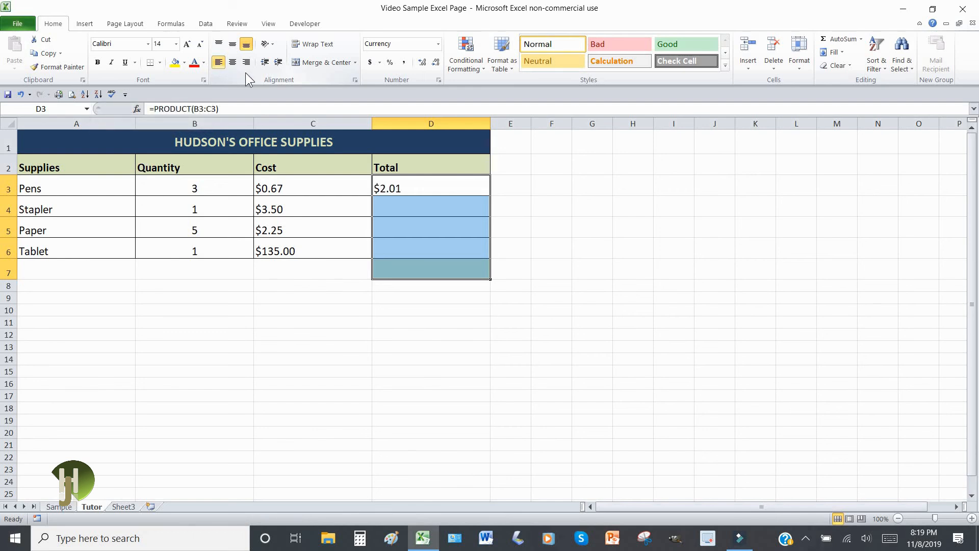
pyautogui.click(388, 207)
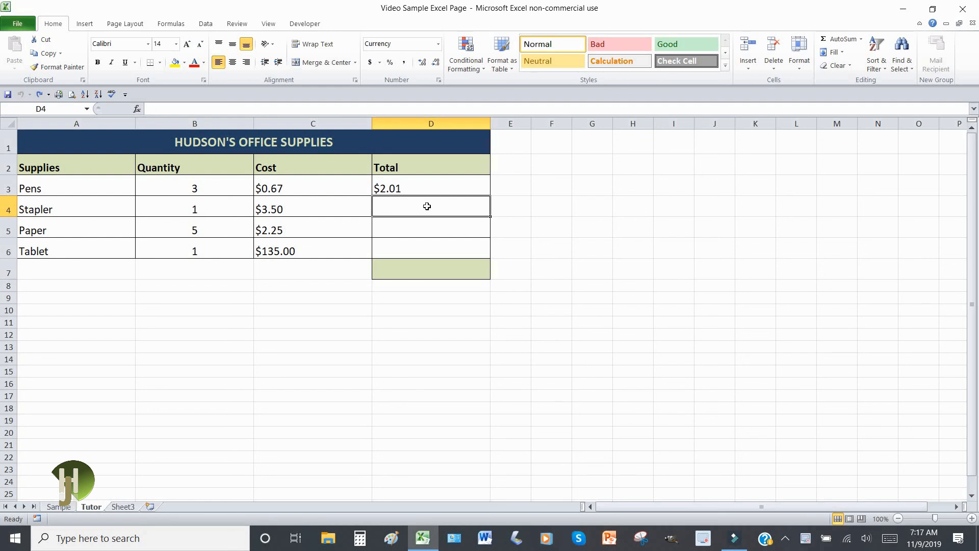
pyautogui.click(428, 229)
pyautogui.click(427, 251)
pyautogui.click(421, 276)
pyautogui.moveTo(442, 215); pyautogui.dragTo(444, 243)
pyautogui.click(441, 209)
pyautogui.click(136, 109)
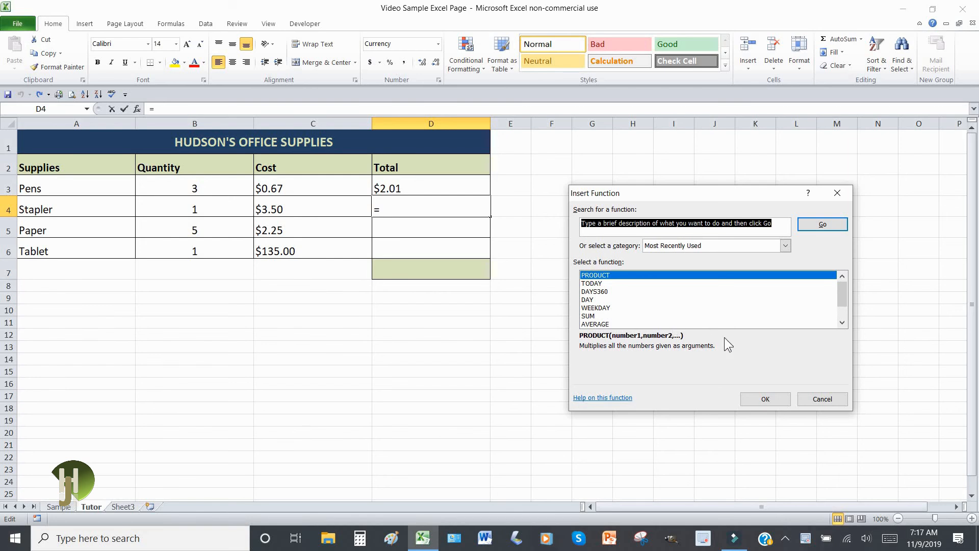
pyautogui.click(818, 399)
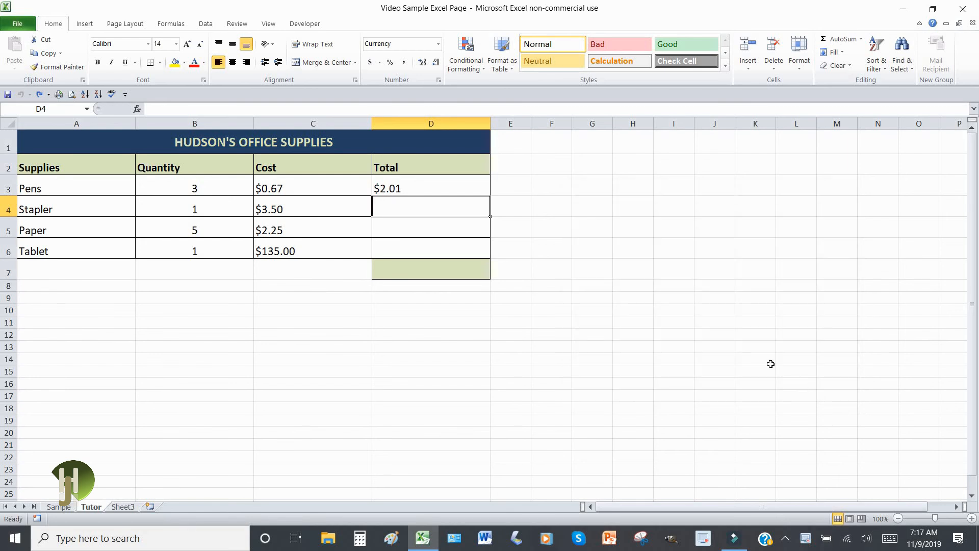
# - Fill the PRODUCT formula from D3 down through D6, and check the formula in each total cell
pyautogui.click(441, 188)
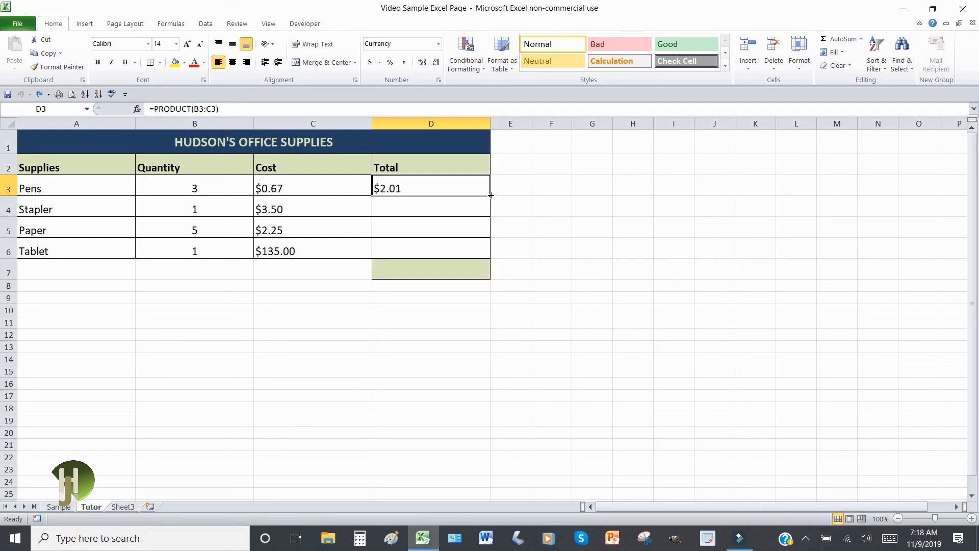
pyautogui.moveTo(491, 195); pyautogui.dragTo(491, 250)
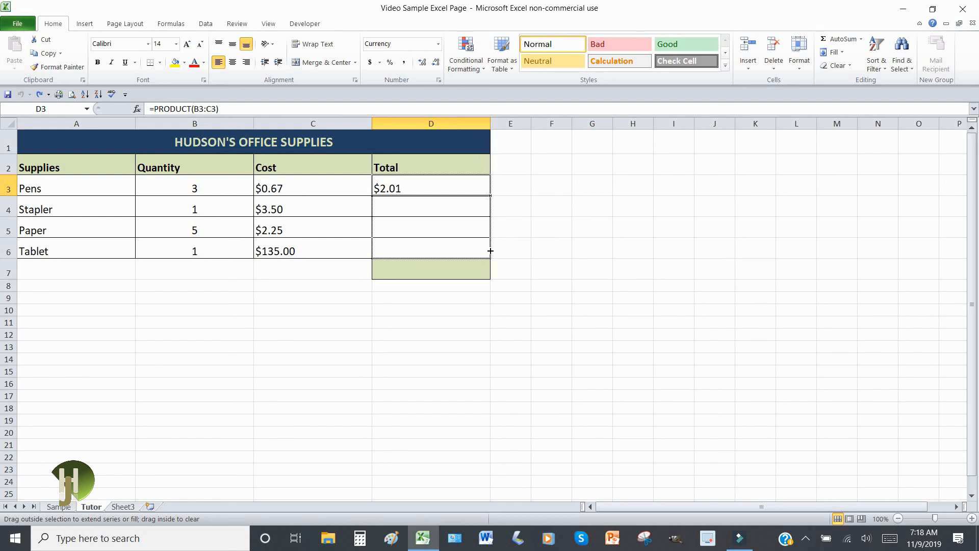
pyautogui.moveTo(490, 251); pyautogui.dragTo(489, 251)
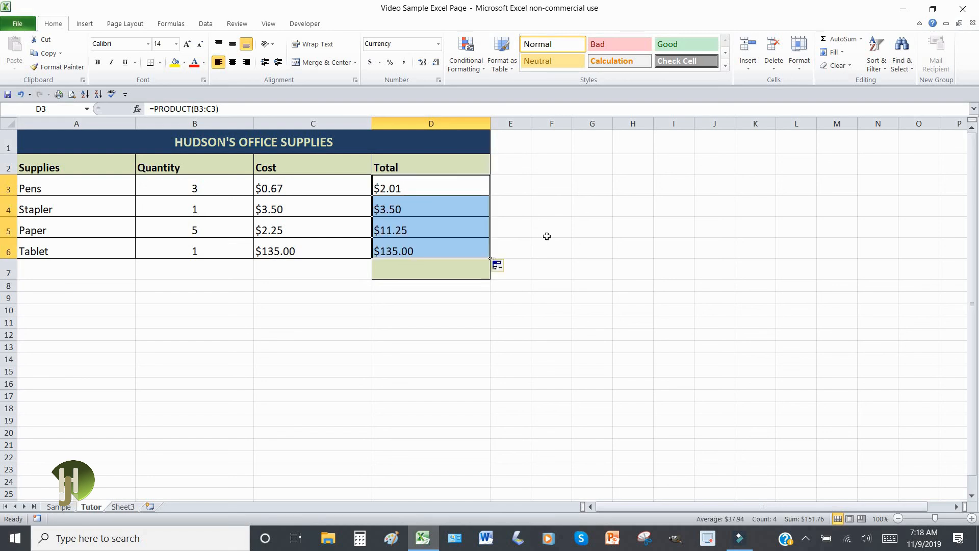
pyautogui.click(460, 211)
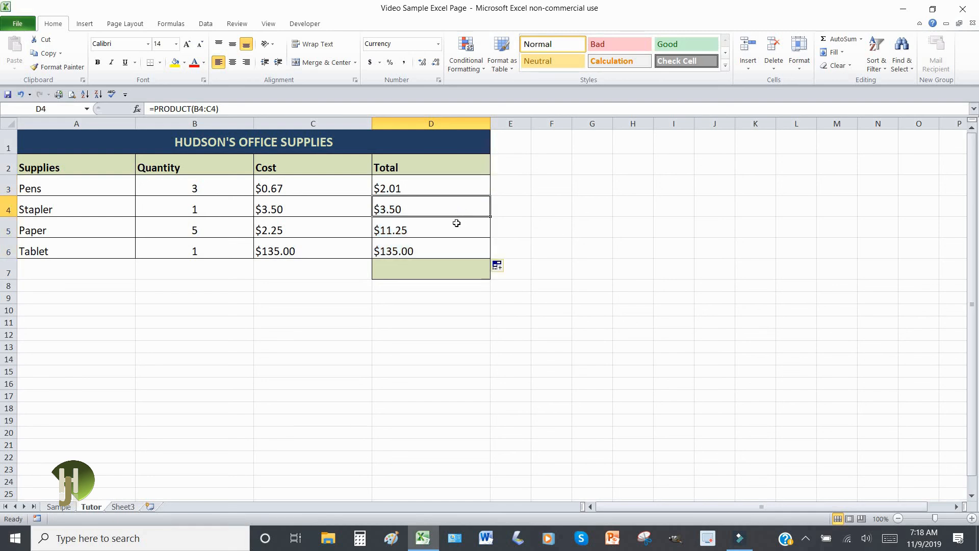
pyautogui.click(455, 223)
pyautogui.click(450, 248)
pyautogui.click(448, 227)
pyautogui.click(450, 209)
pyautogui.click(453, 188)
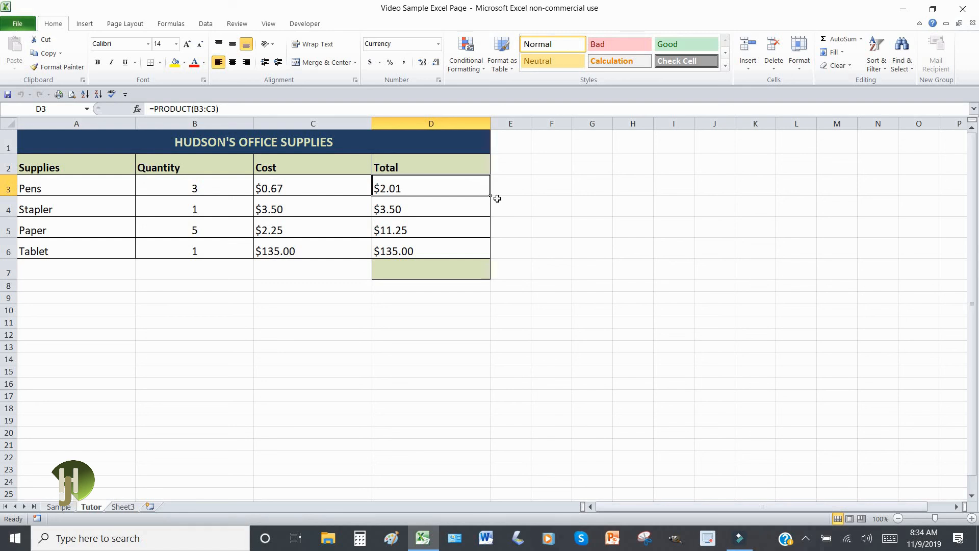
# - Add up the totals in D3:D6 with an AutoSum SUM formula in D7
pyautogui.click(452, 273)
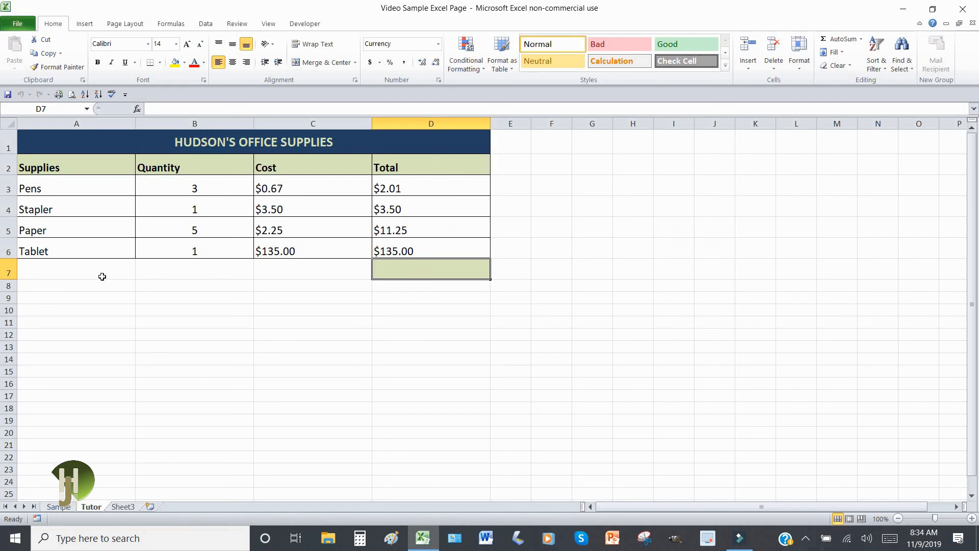
pyautogui.click(862, 40)
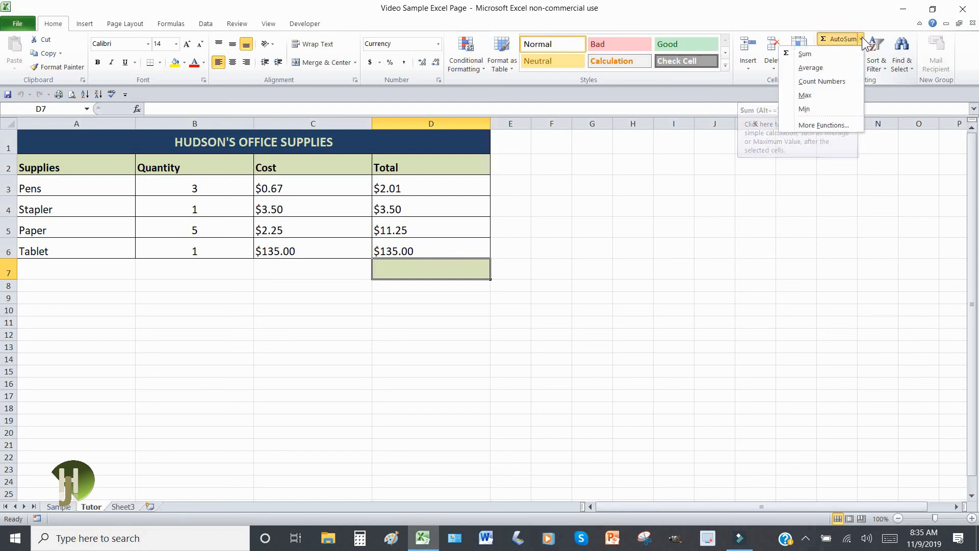
pyautogui.click(804, 55)
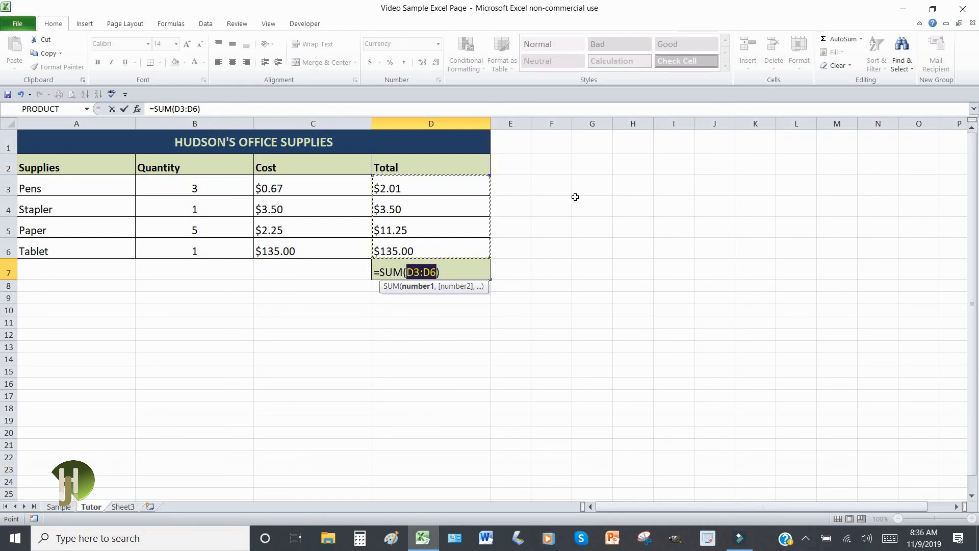
pyautogui.press('Return')
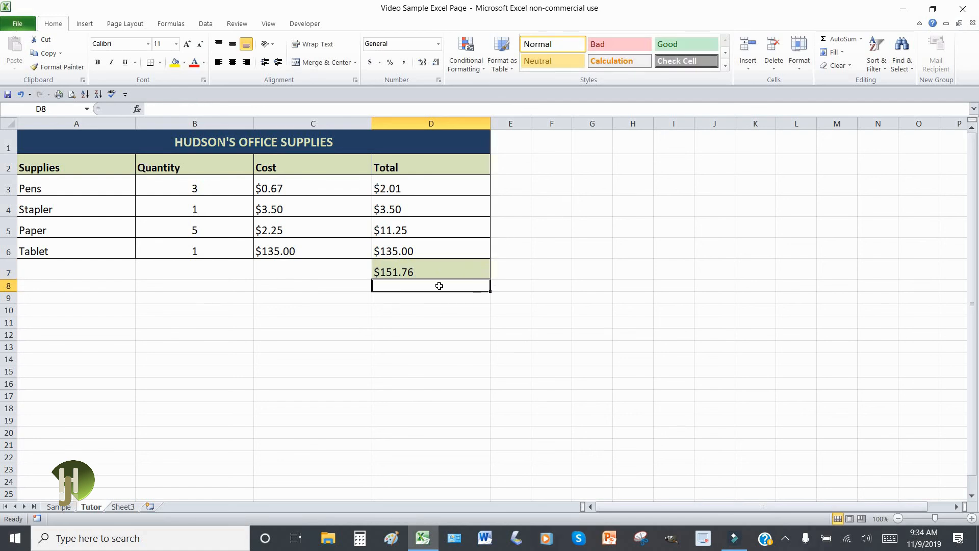
# - Change the Stapler quantity in B4 to 4 and the Pens quantity in B3 to 6
pyautogui.click(214, 210)
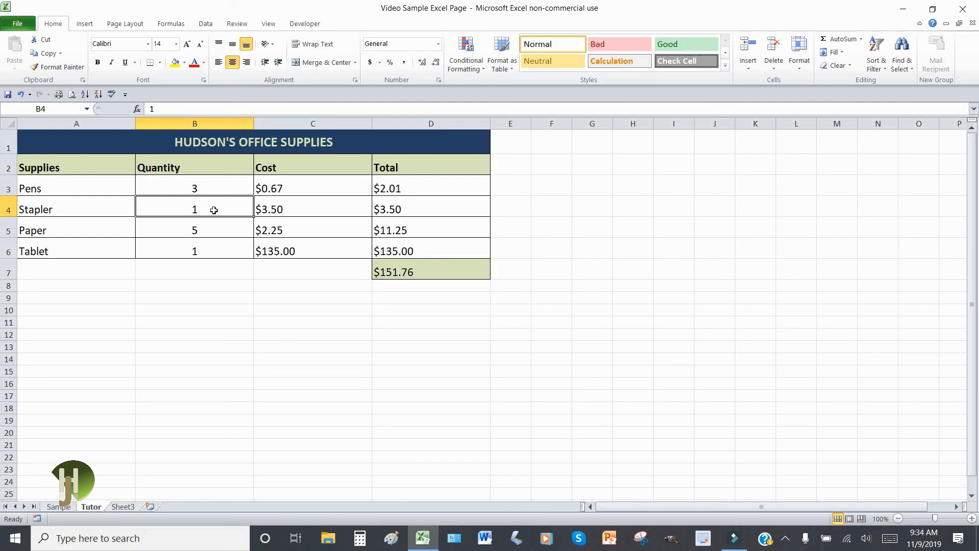
pyautogui.write('4')
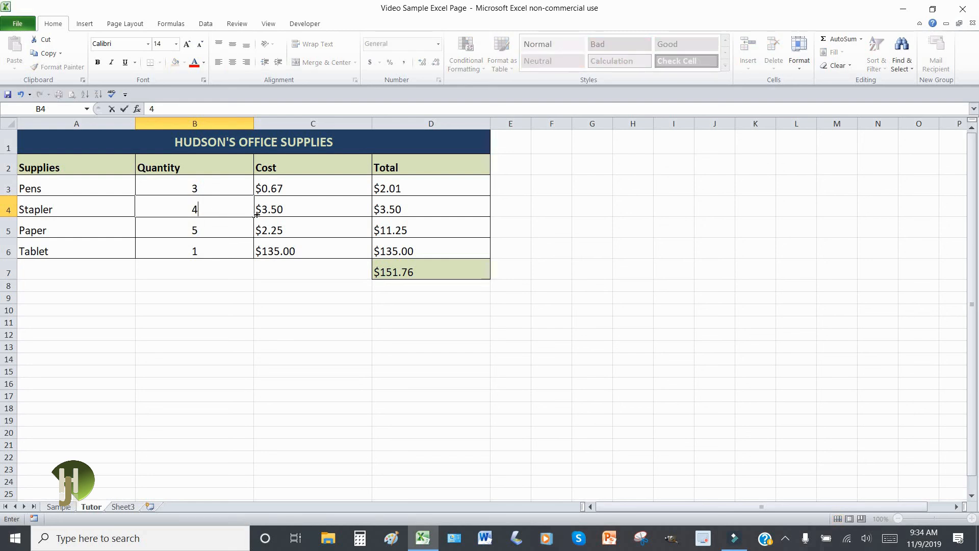
pyautogui.click(593, 250)
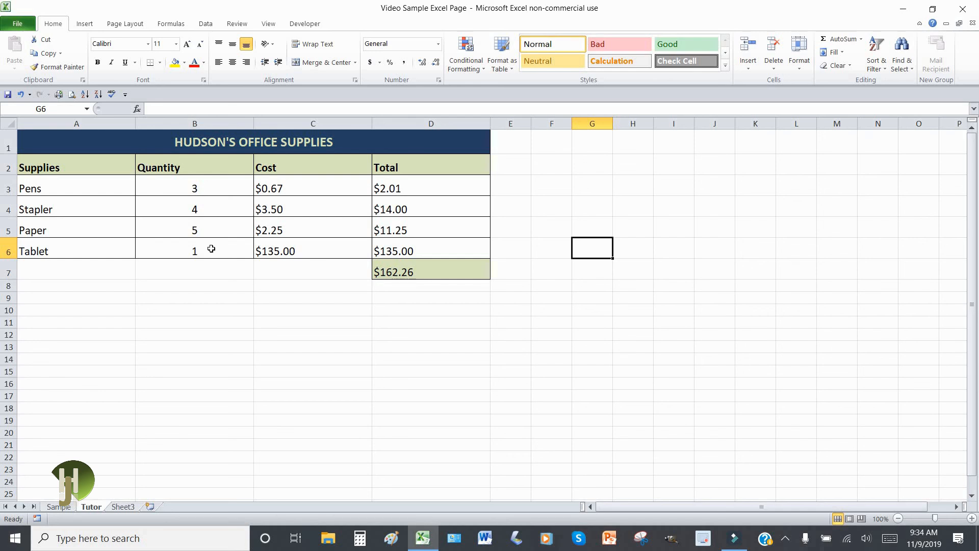
pyautogui.click(206, 191)
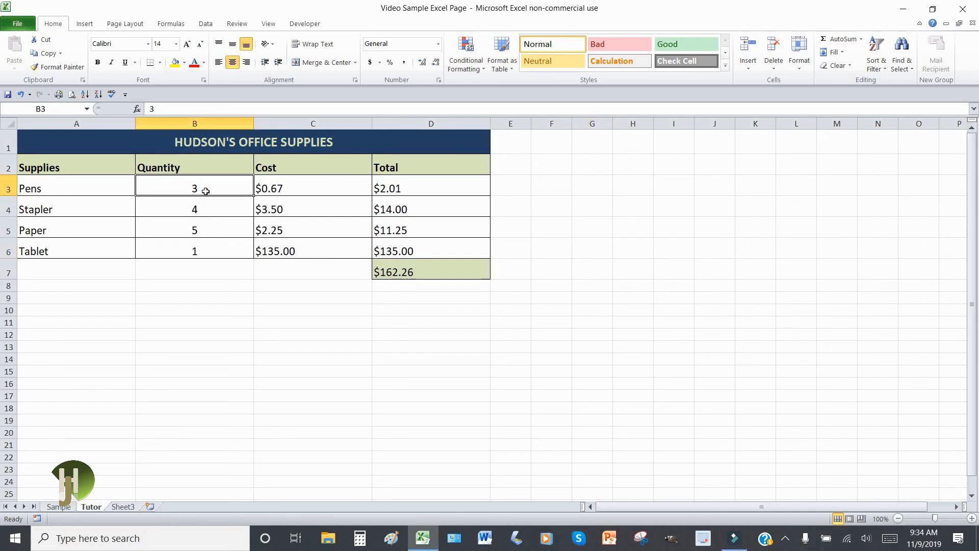
pyautogui.write('5')
pyautogui.press('BackSpace')
pyautogui.write('6')
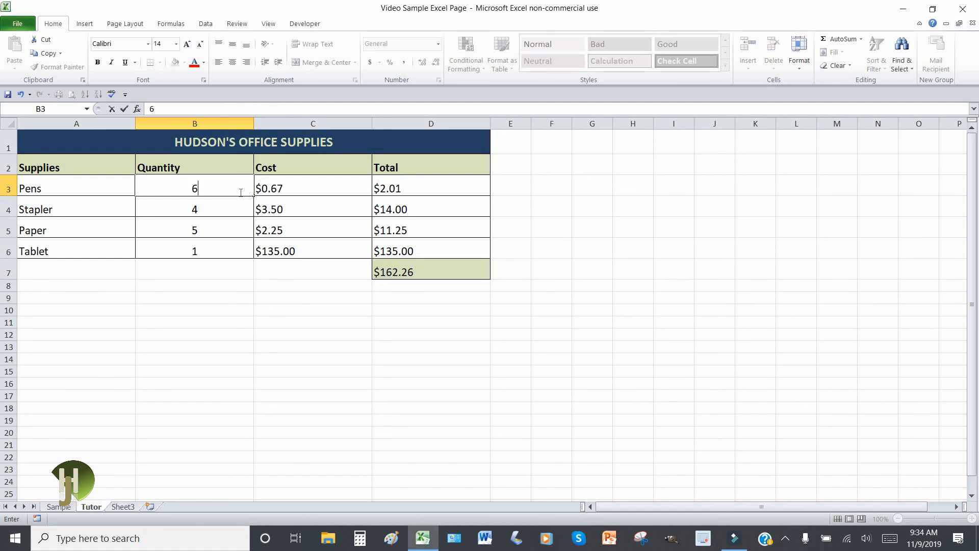
pyautogui.click(549, 230)
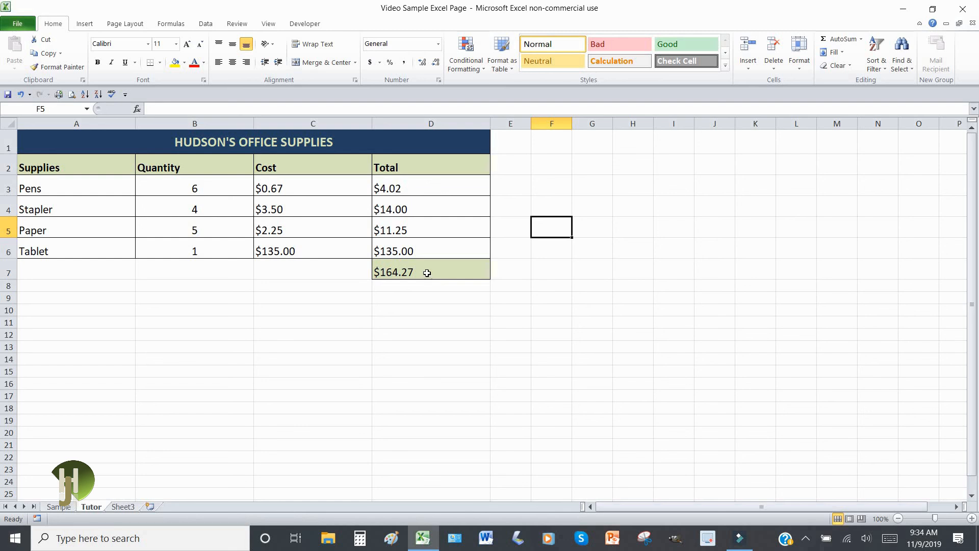
# - Edit the Pens cost in C3 to 0.87
pyautogui.click(281, 188)
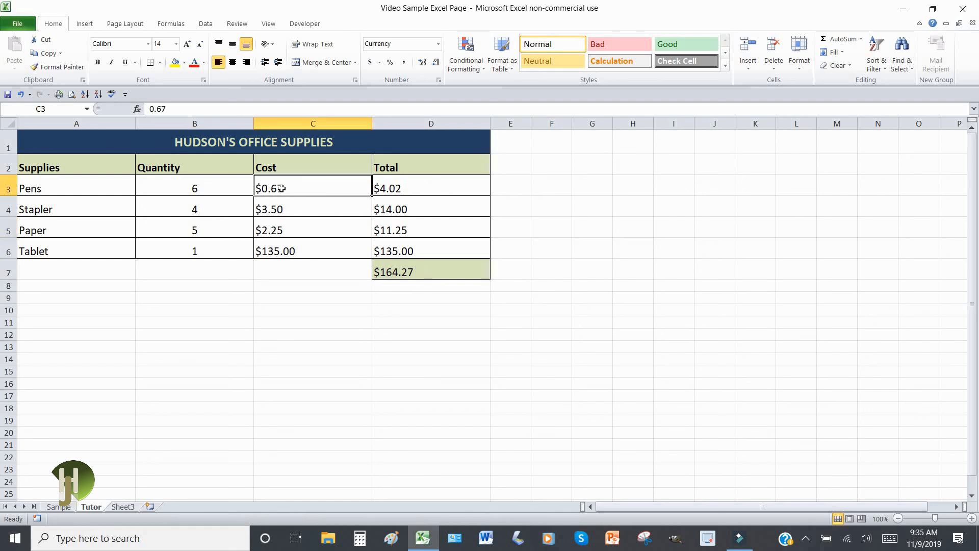
pyautogui.click(160, 108)
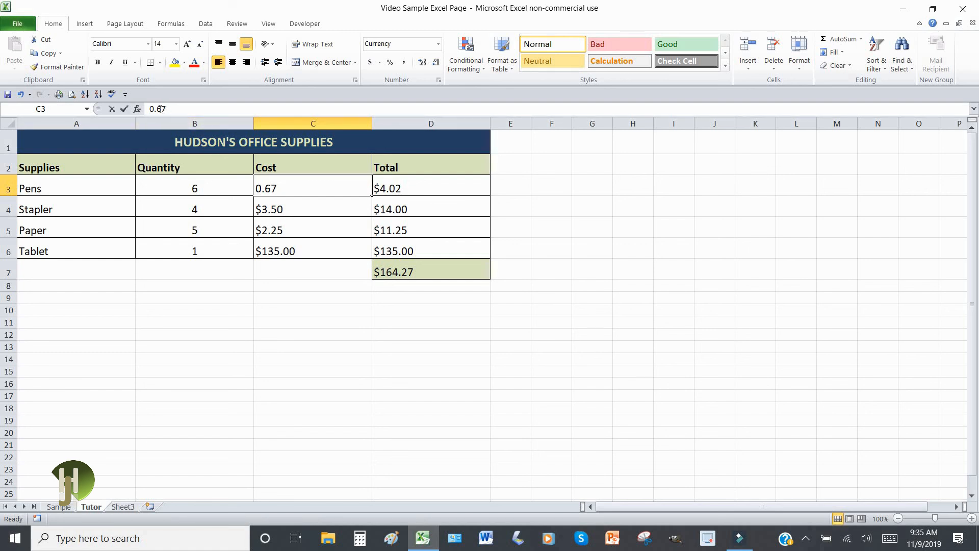
pyautogui.moveTo(159, 109); pyautogui.dragTo(157, 109)
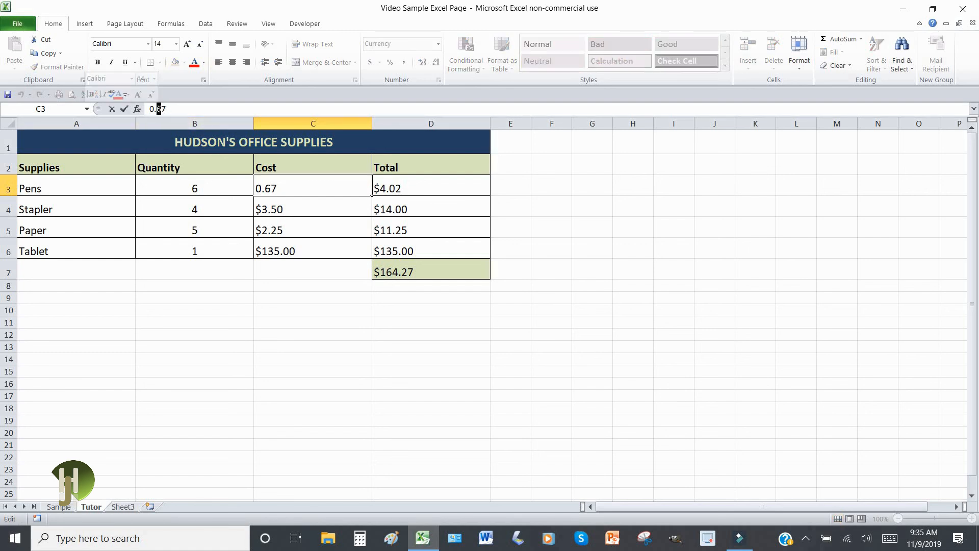
pyautogui.write('8')
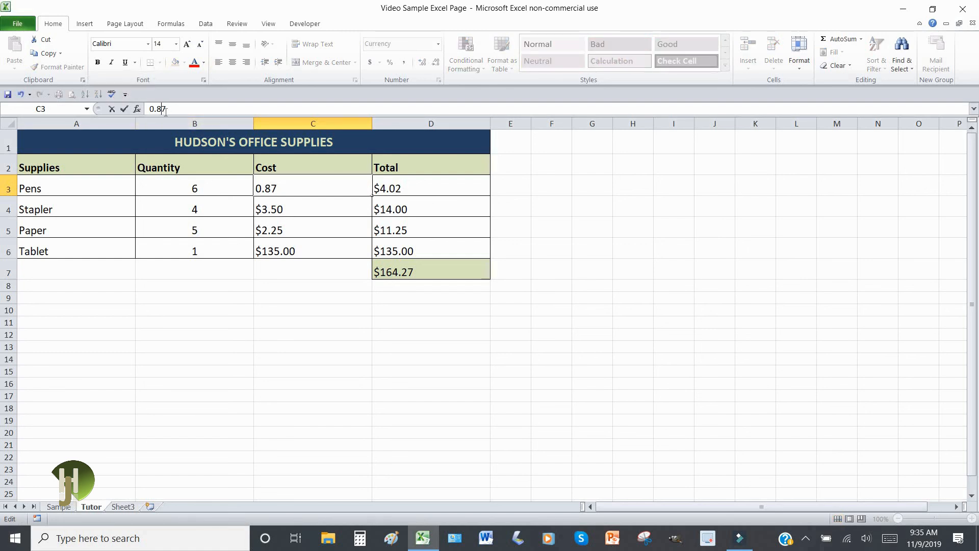
pyautogui.click(588, 245)
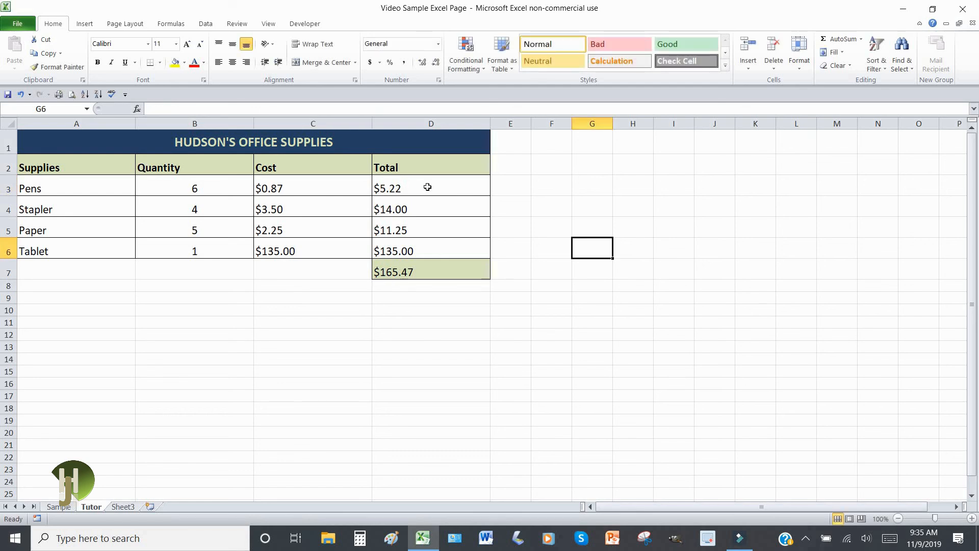
# - Edit the Tablet cost in C6 to 185
pyautogui.click(275, 251)
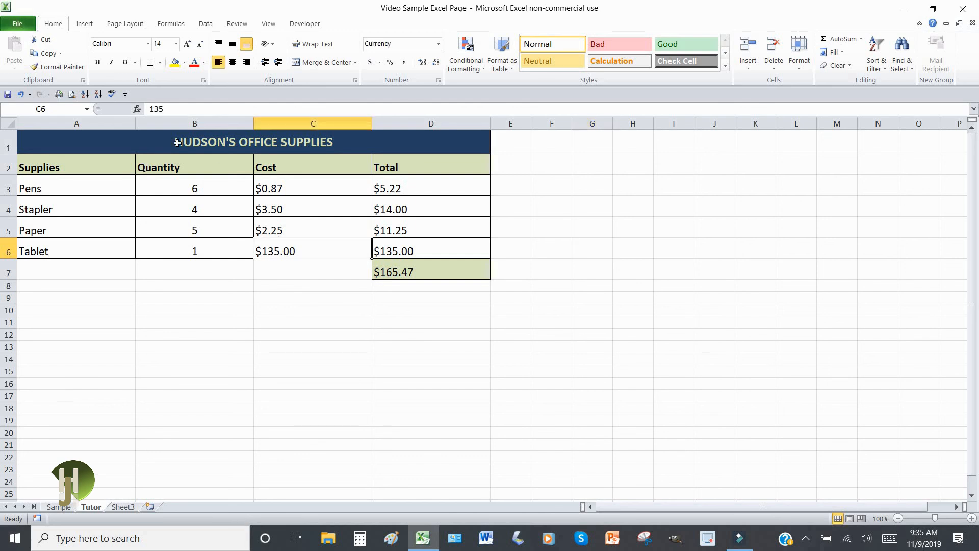
pyautogui.click(158, 109)
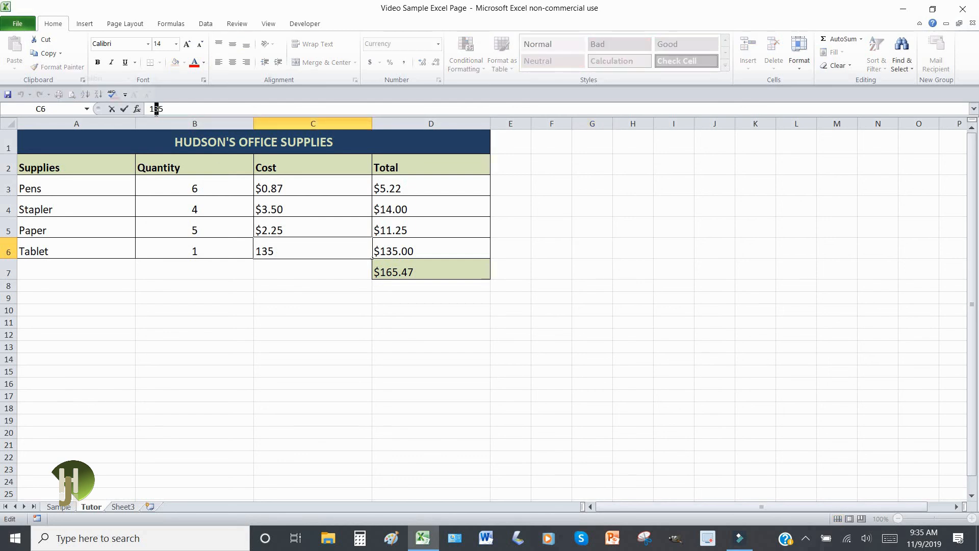
pyautogui.write('8')
pyautogui.click(550, 248)
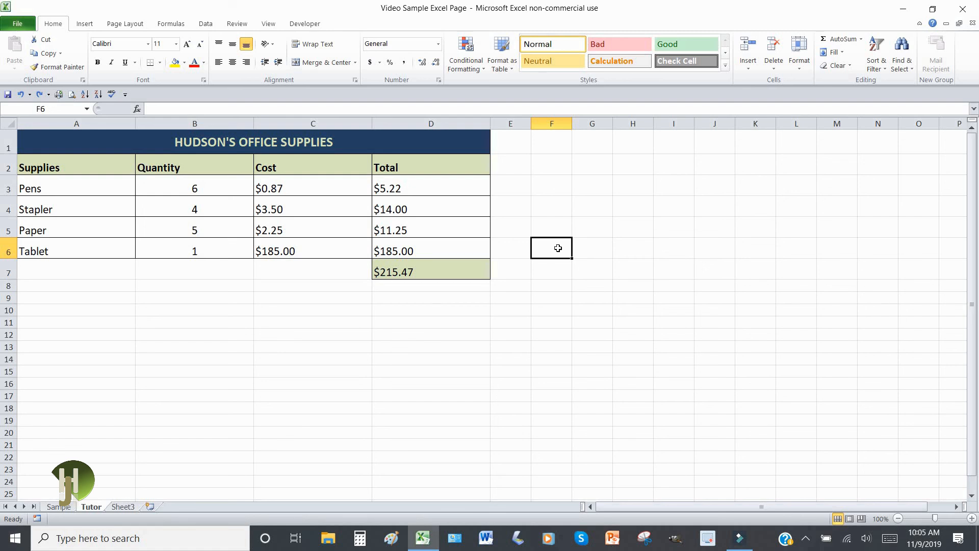
# - Change the Pens quantity in B3 to 7
pyautogui.click(213, 184)
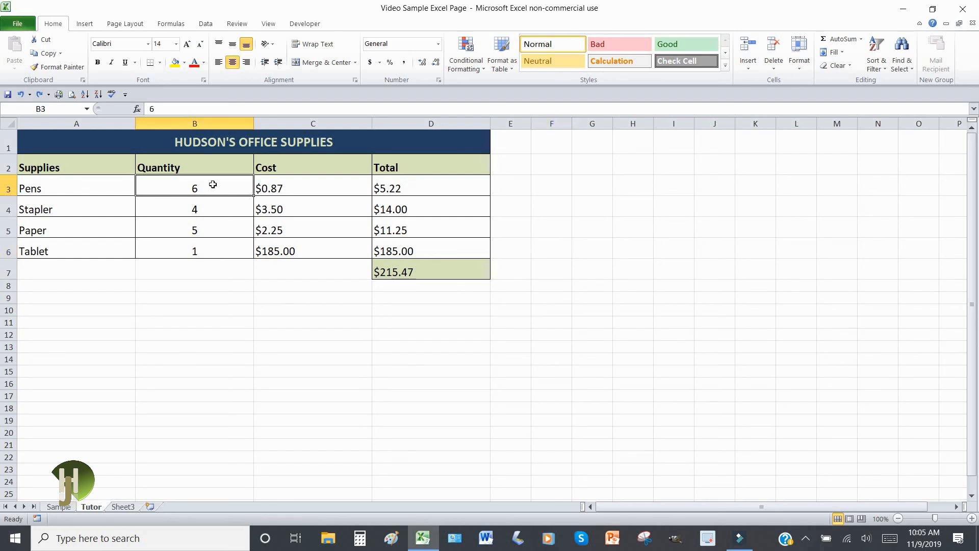
pyautogui.click(161, 108)
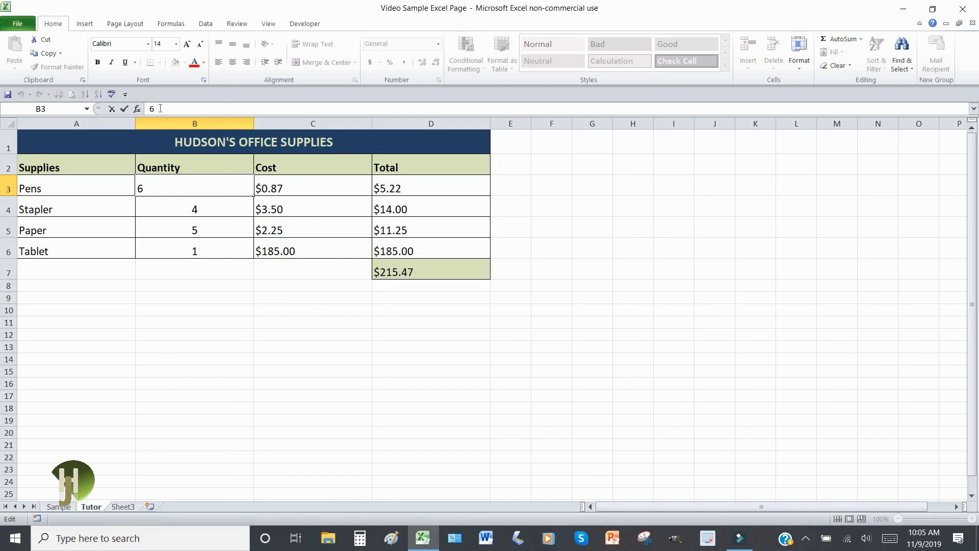
pyautogui.press('BackSpace')
pyautogui.write('7')
pyautogui.click(197, 202)
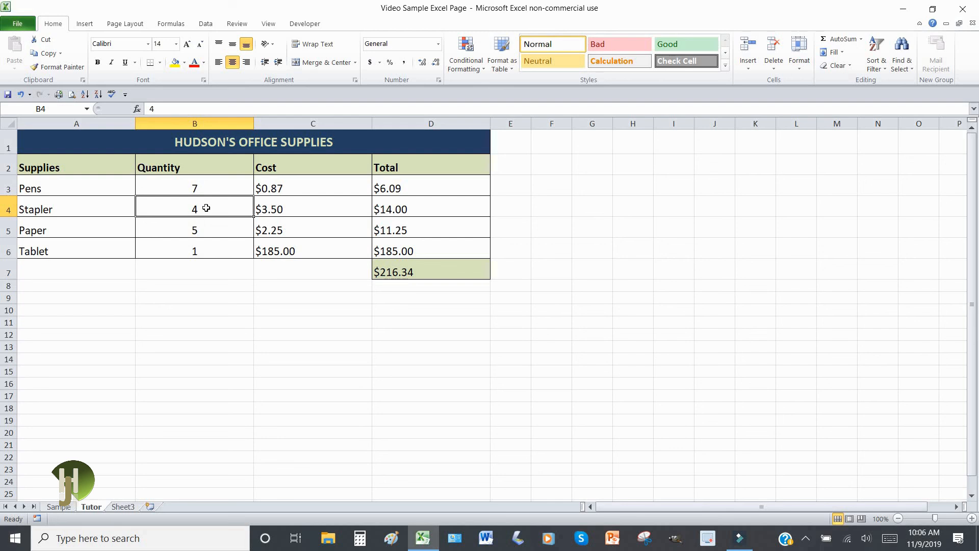
# - Change the Stapler quantity in B4 to 7 and check the grand total formula in D7
pyautogui.doubleClick(206, 208)
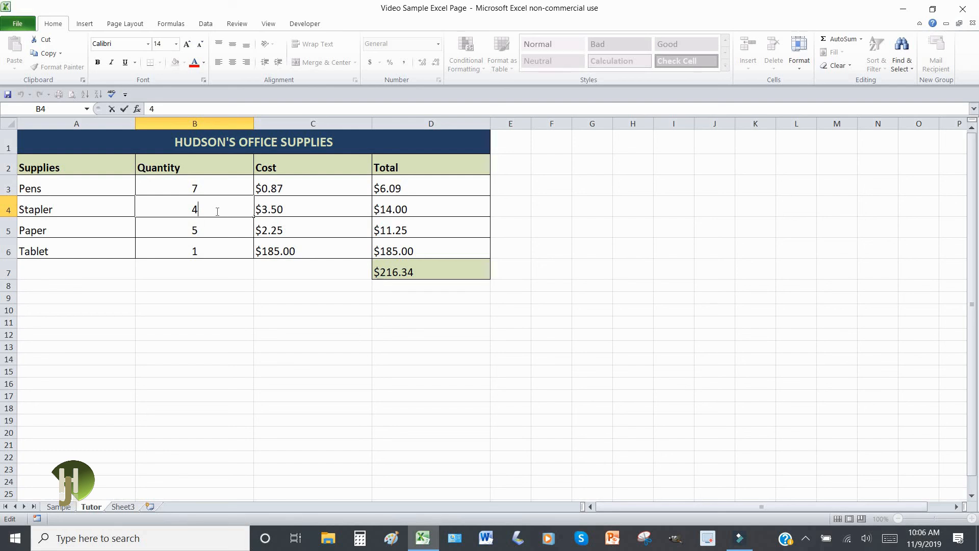
pyautogui.press('BackSpace')
pyautogui.write('7')
pyautogui.click(221, 227)
pyautogui.click(190, 202)
pyautogui.click(439, 265)
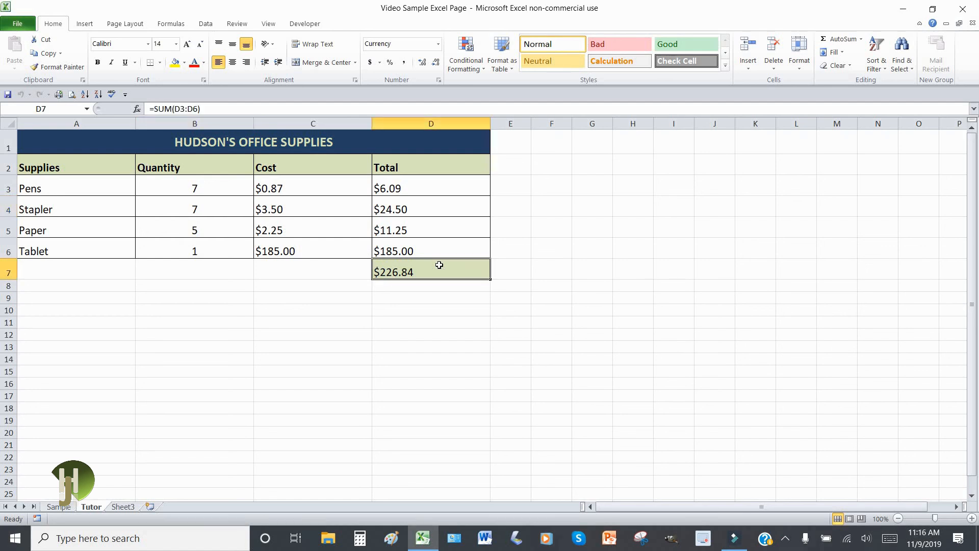